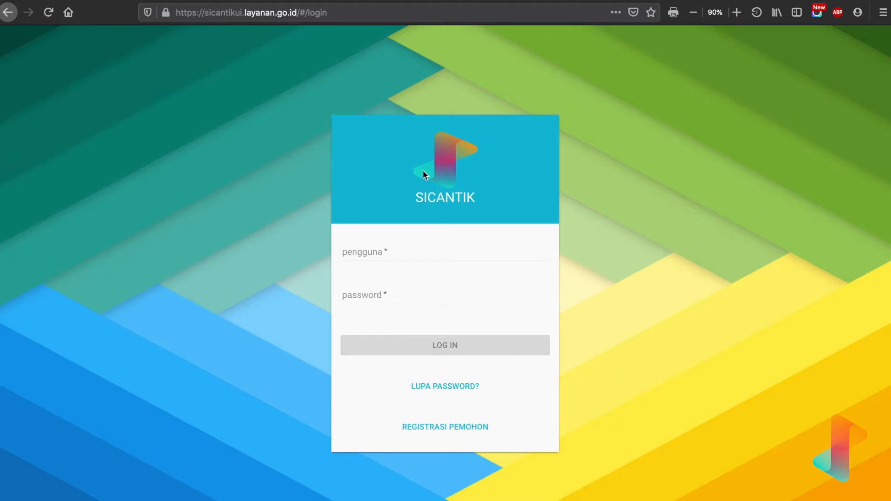
Sign in to SICANTIK Cloud by entering the username and using the saved login credentials
click(404, 251)
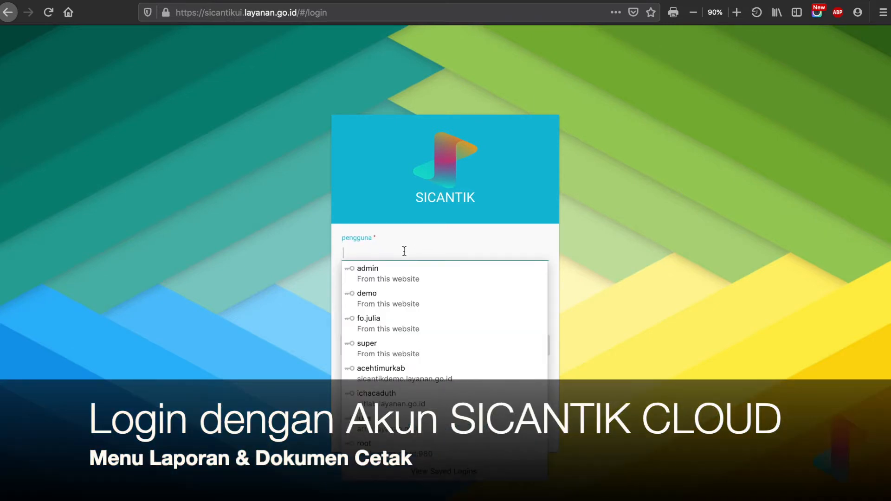
text(demo)
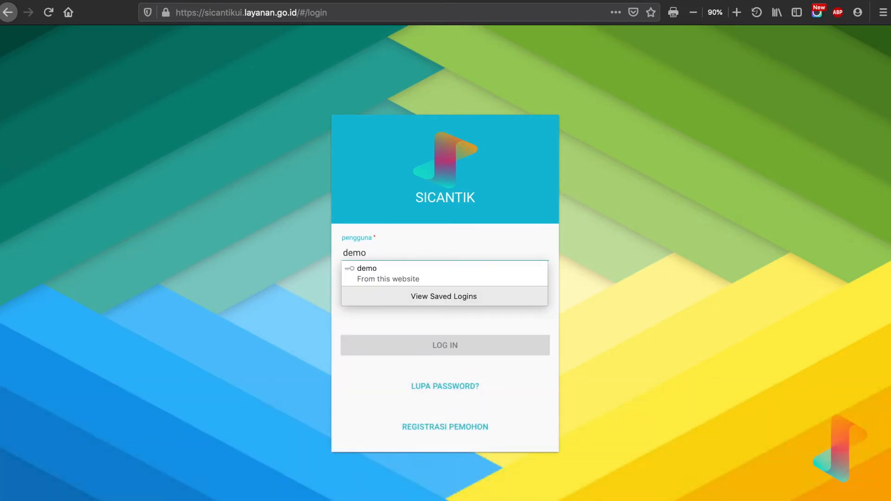
click(425, 271)
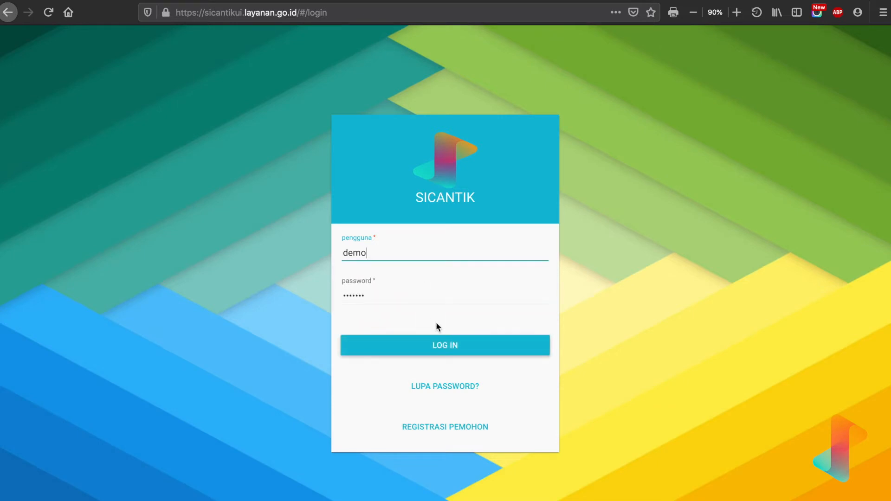
click(441, 347)
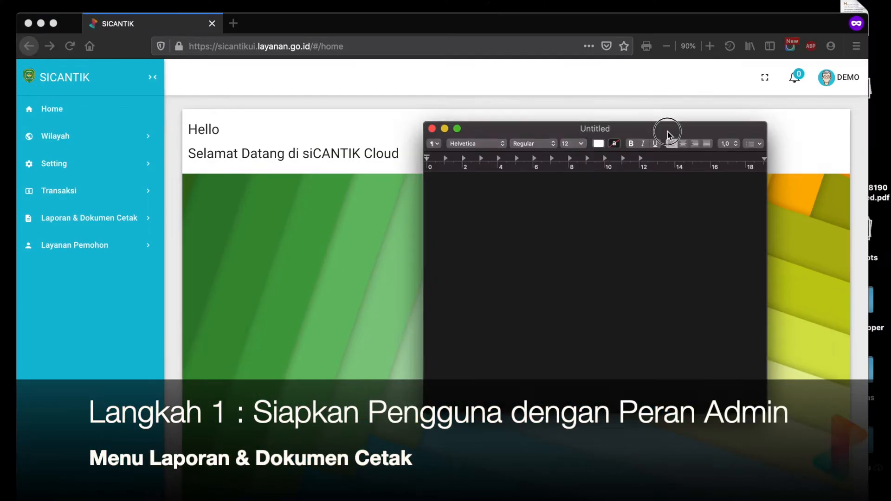
Write note '1. Buat akun pengguna dengan peran admin yang dapat mengakses ke semua menu (centang semua menu)'
drag(668, 129, 667, 128)
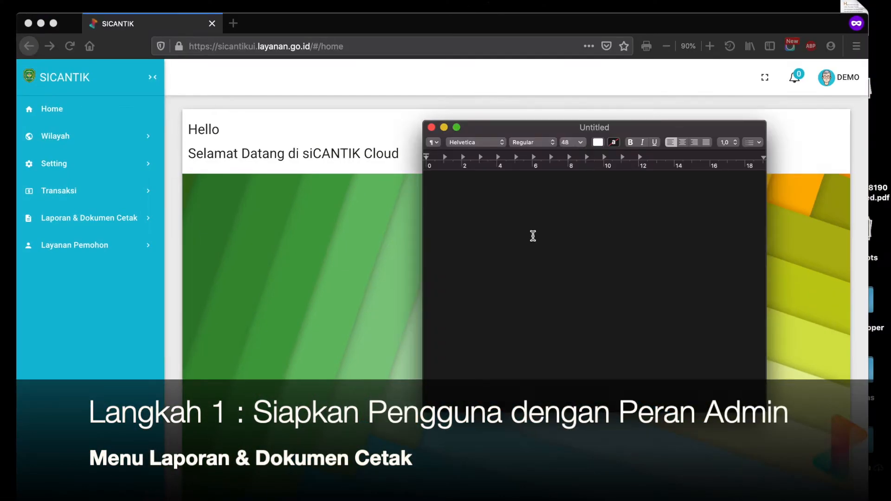
text(1.)
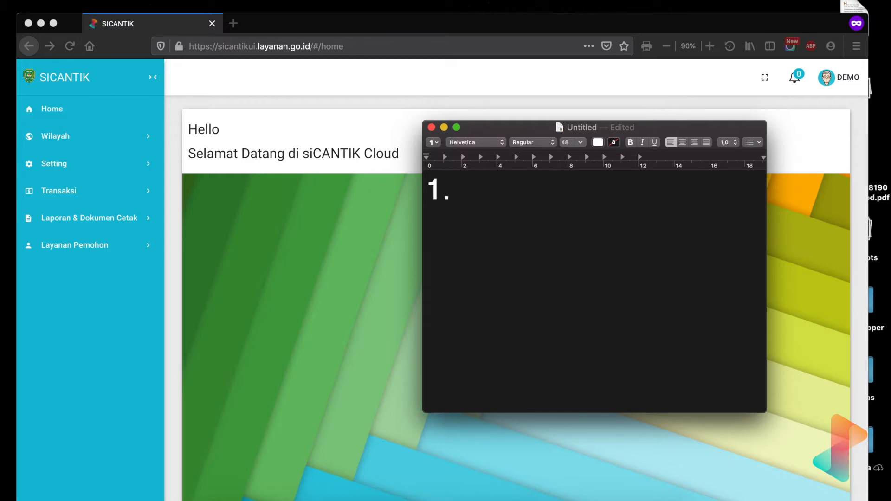
text(Buat akun pengguna dengan peran )
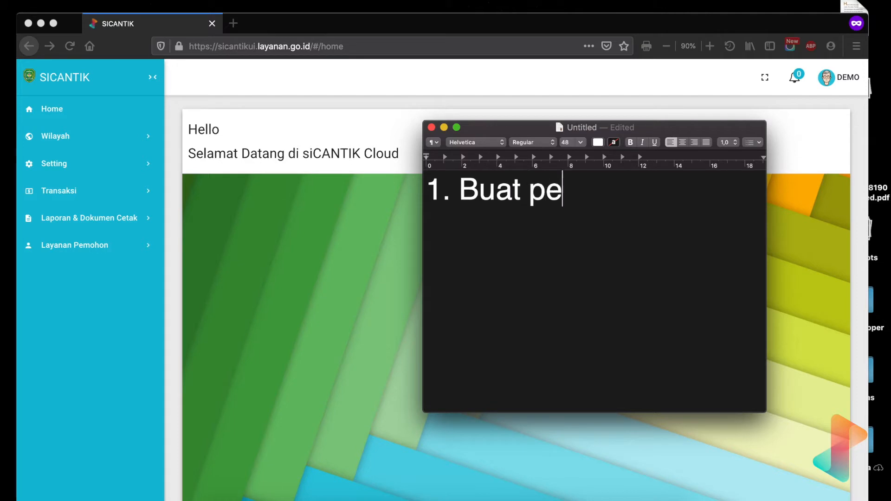
text(admin yang dapat mengakses ke sm)
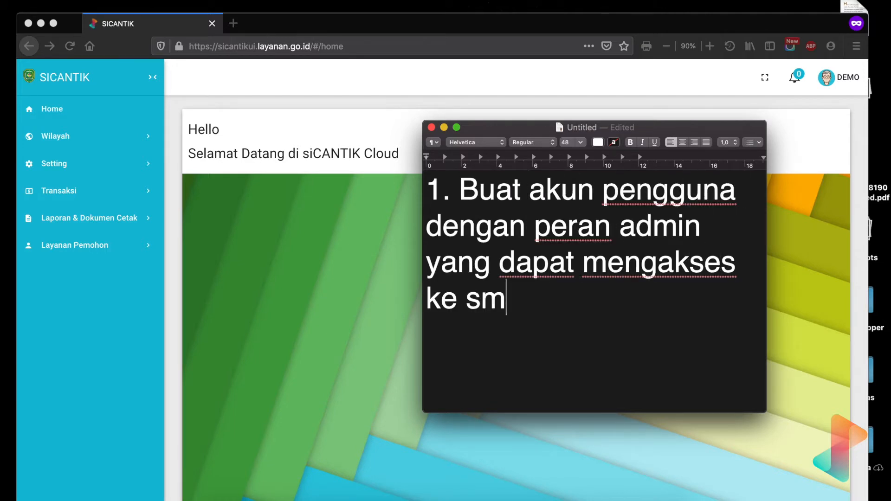
key(BackSpace)
text(emua menu (centang semua meu)
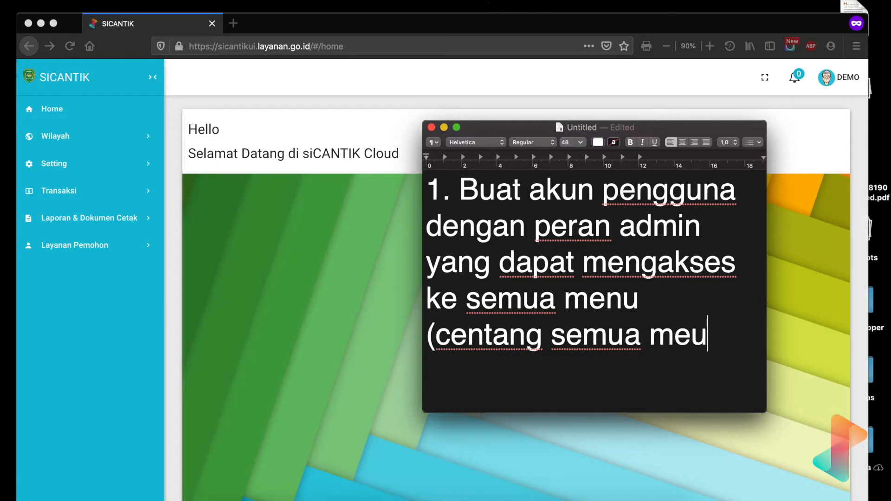
key(BackSpace)
text(nu))
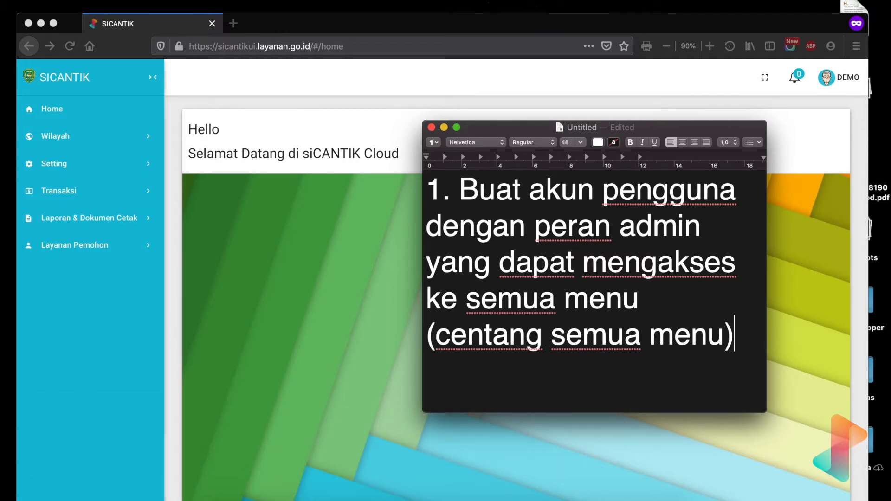
Add note lines '2. Template Form: Tabel' and '3. Template Data : JSON'
key(Return)
text(2.)
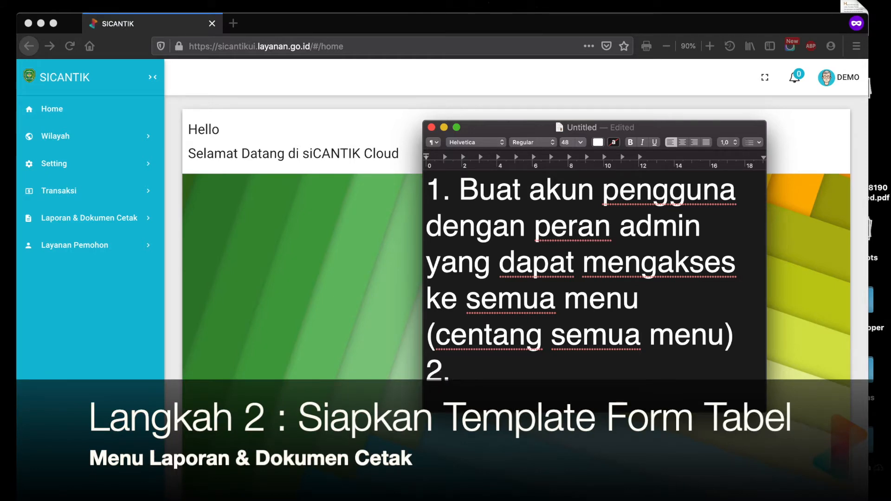
text( Template Form)
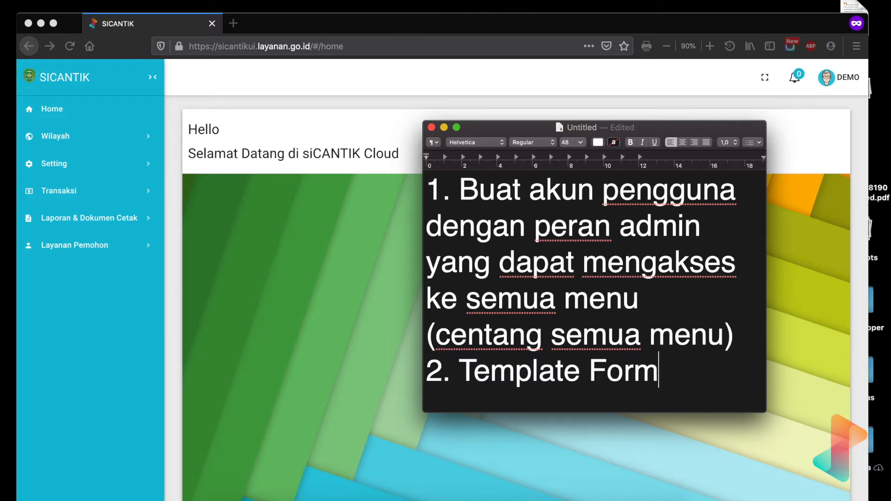
text(: Tabel)
key(Return)
text(3. Template)
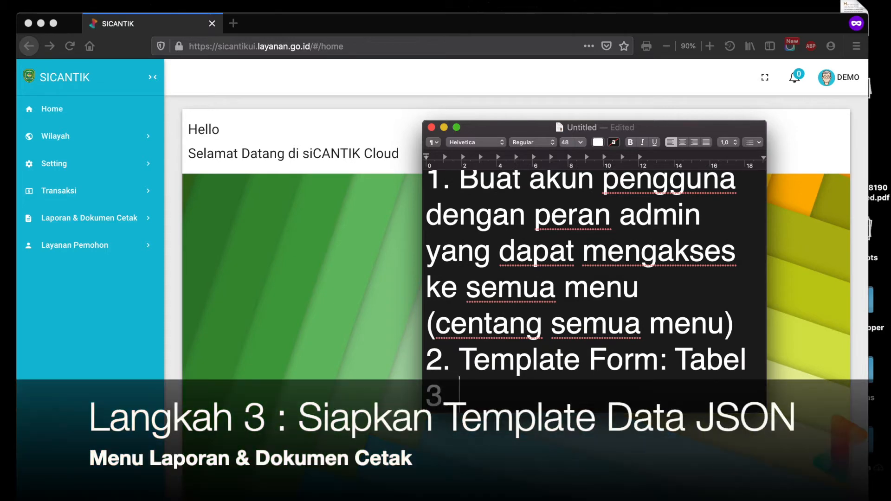
text( Data)
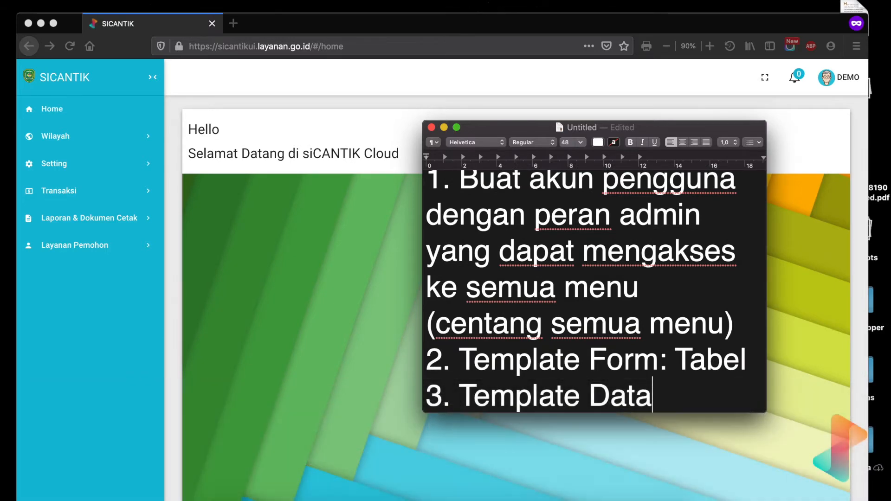
text( : JSON)
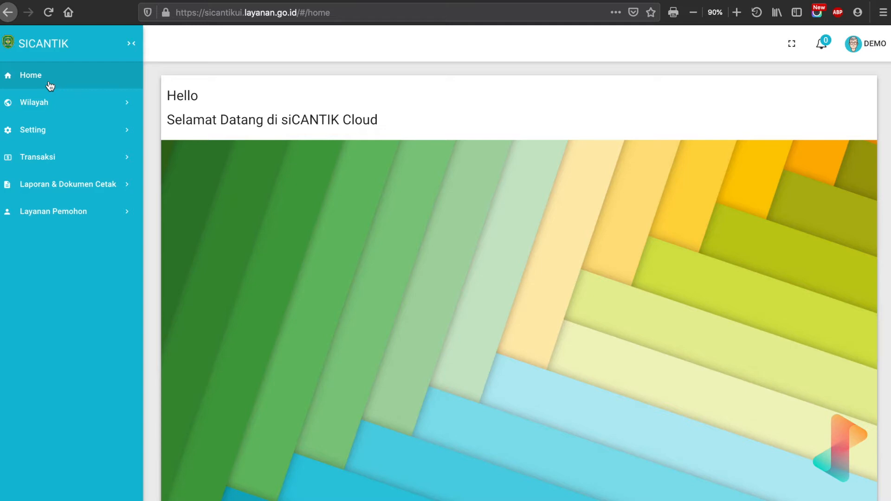
Search Template Form for 'Rekap' and duplicate the (Contoh) Rekap Izin - Kota Probolinggo (admin) template
click(36, 135)
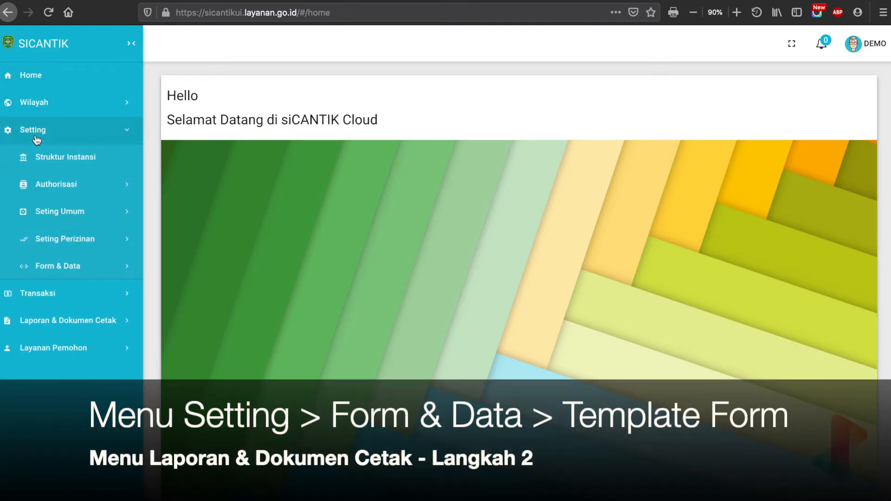
click(51, 263)
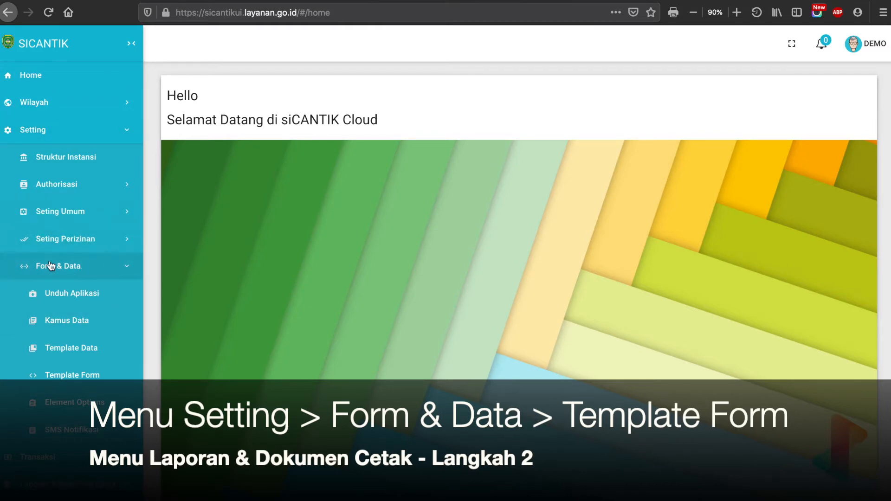
click(63, 377)
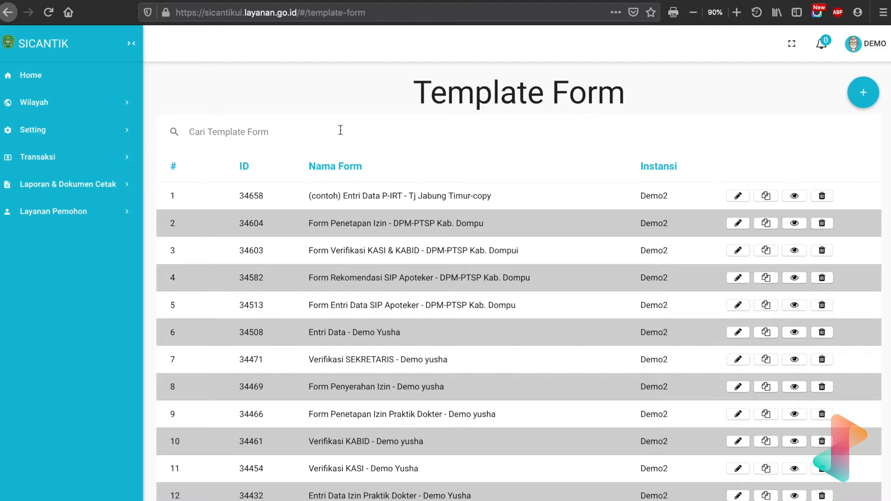
text(Rekap)
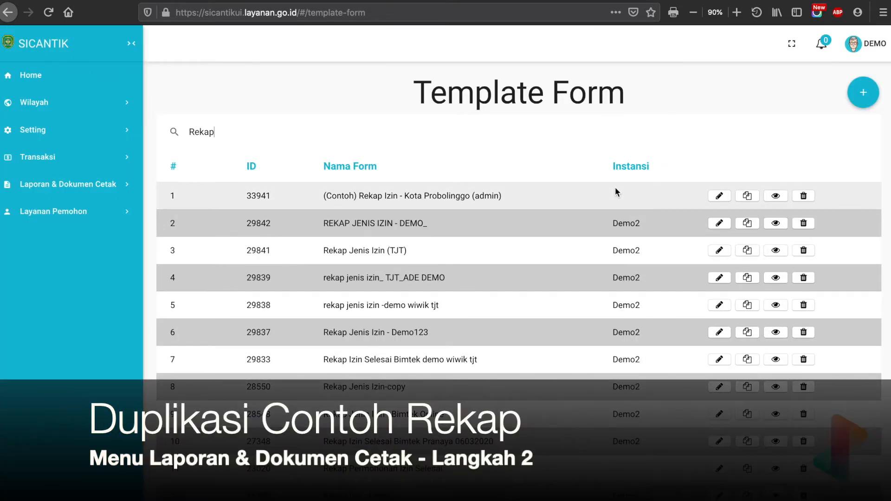
scroll(615, 188, down, 5)
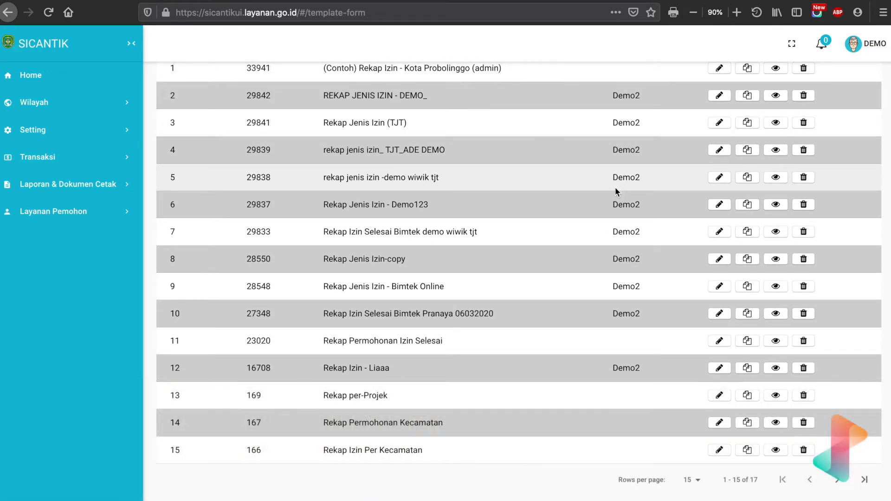
scroll(615, 187, up, 5)
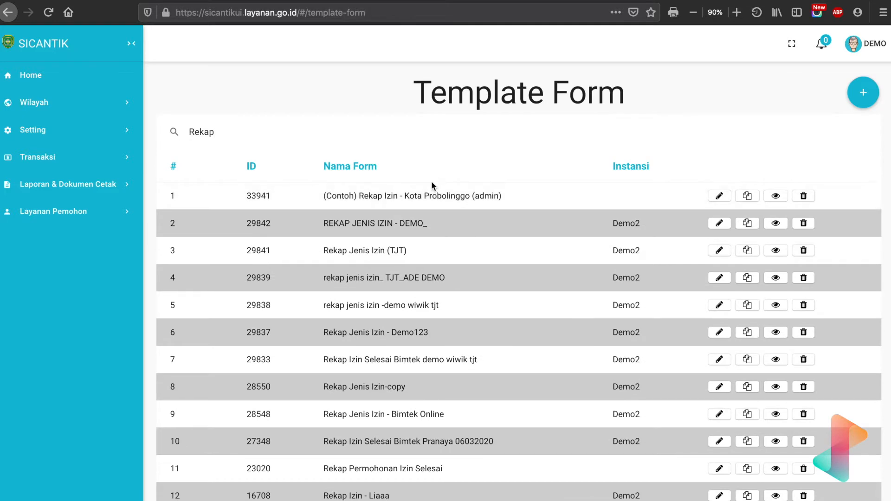
click(746, 197)
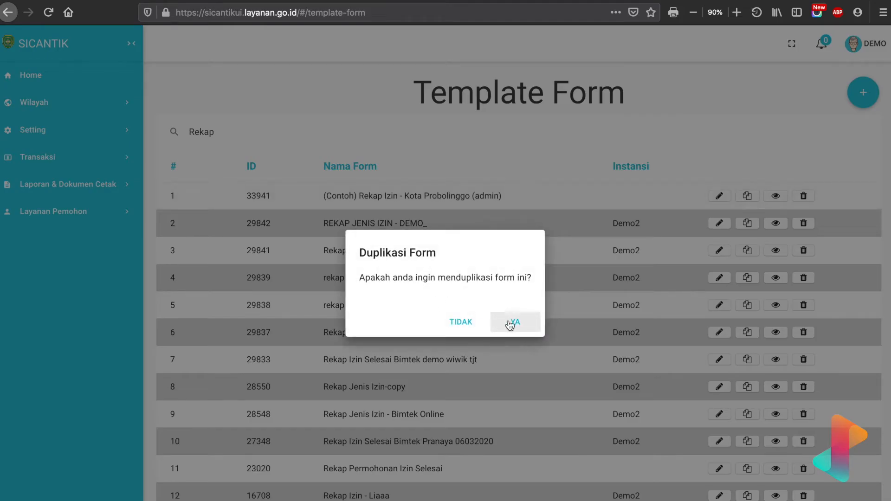
click(511, 325)
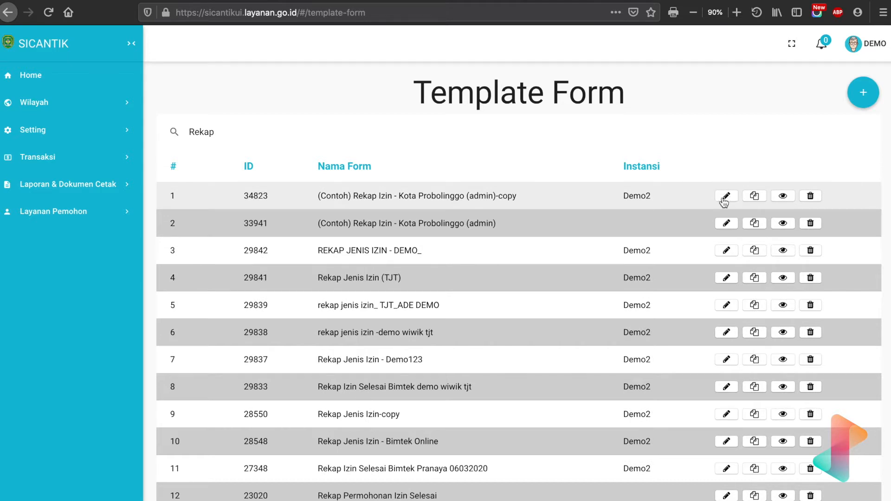
Open the copied template and rename Nama Form to 'Rekap Izin Kabupate Demo Tutorial'
click(731, 199)
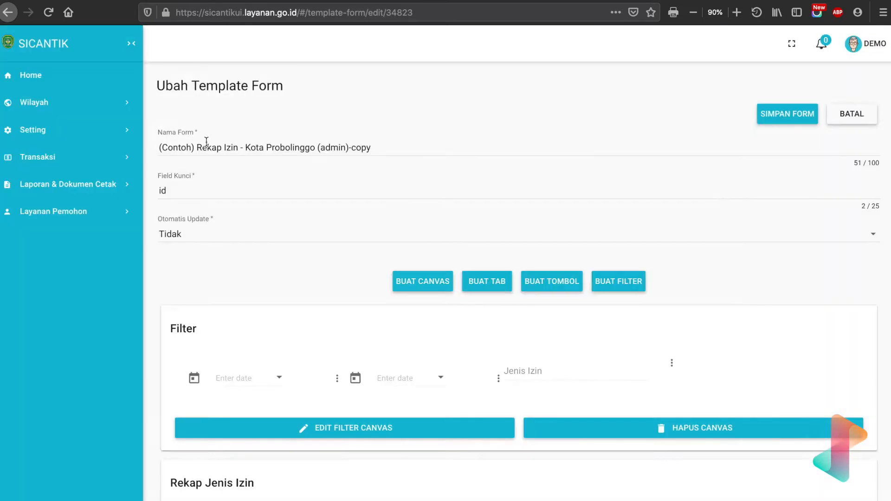
click(197, 148)
drag(197, 148, 155, 148)
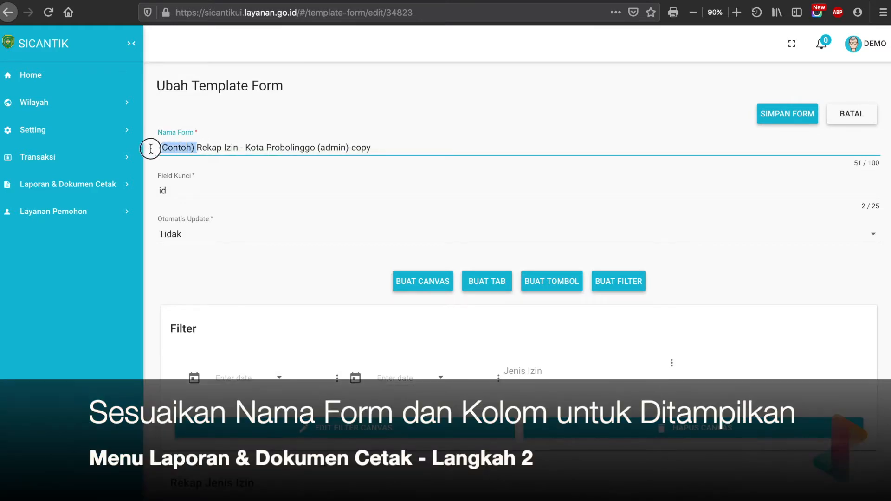
key(BackSpace)
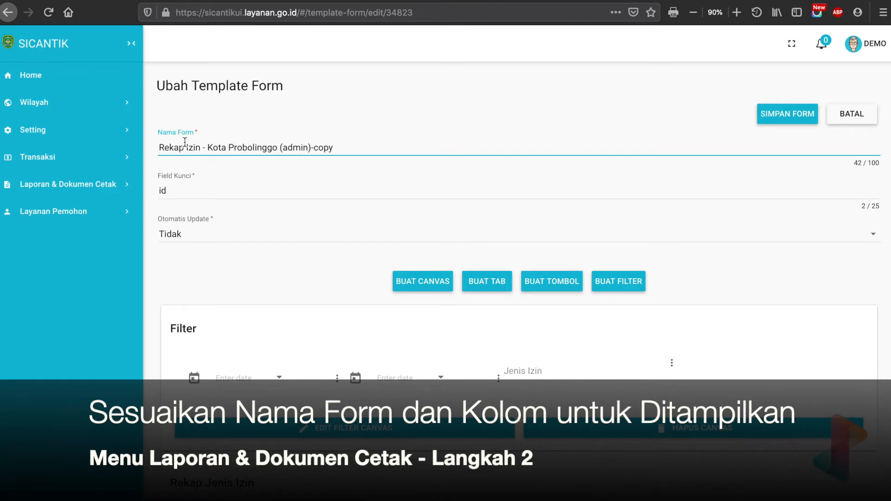
drag(203, 147, 421, 166)
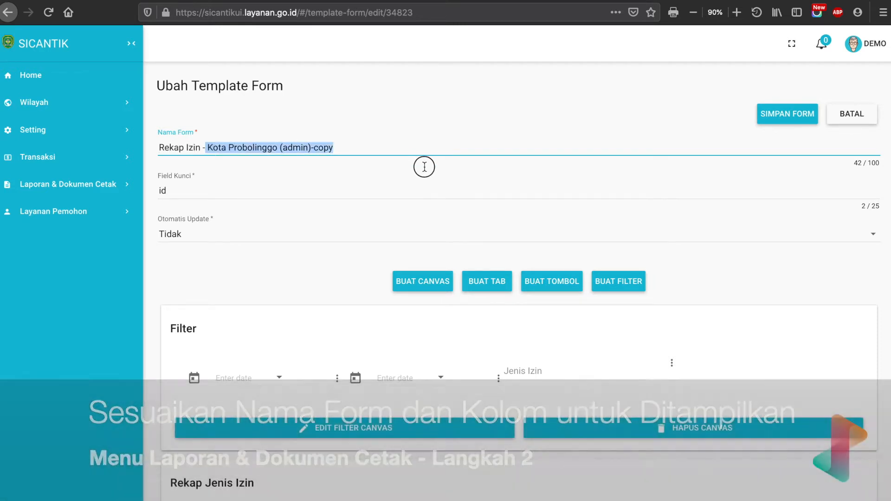
text(-Kabu)
key(BackSpace)
key(BackSpace)
key(BackSpace)
key(BackSpace)
key(BackSpace)
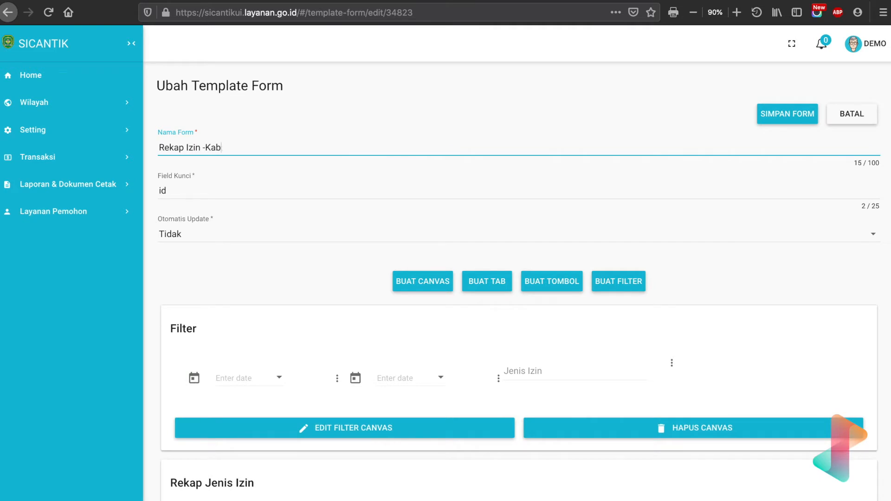
text(Kabupate Deom)
key(BackSpace)
key(BackSpace)
text(mo Tutorial)
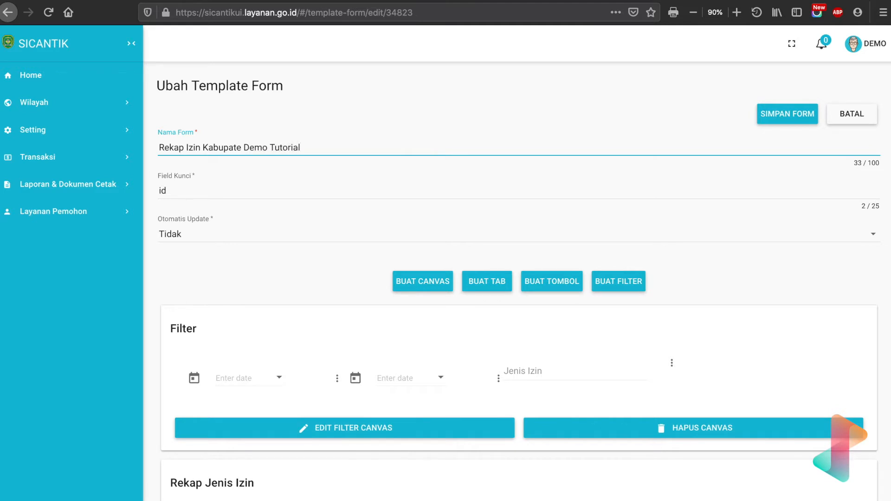
click(212, 189)
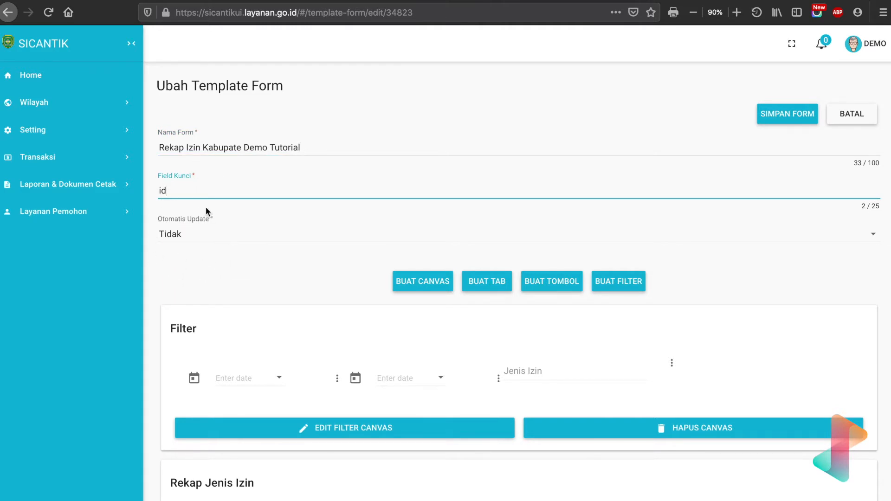
scroll(299, 276, down, 4)
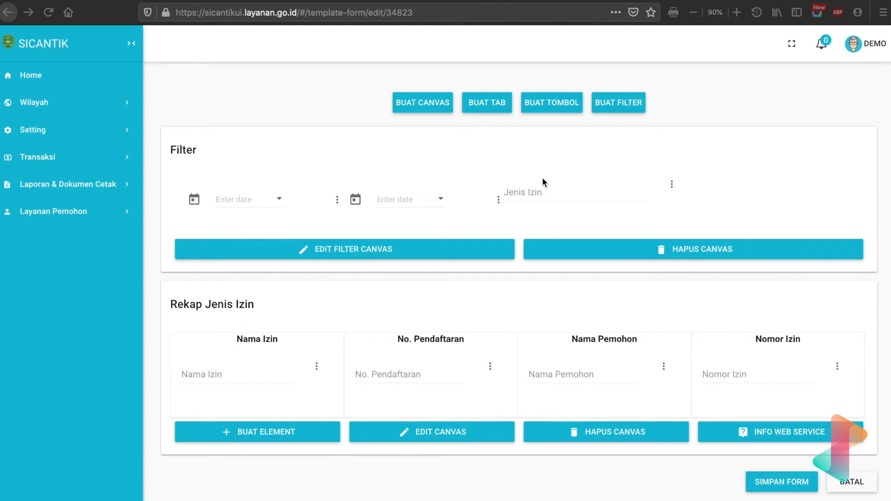
click(563, 191)
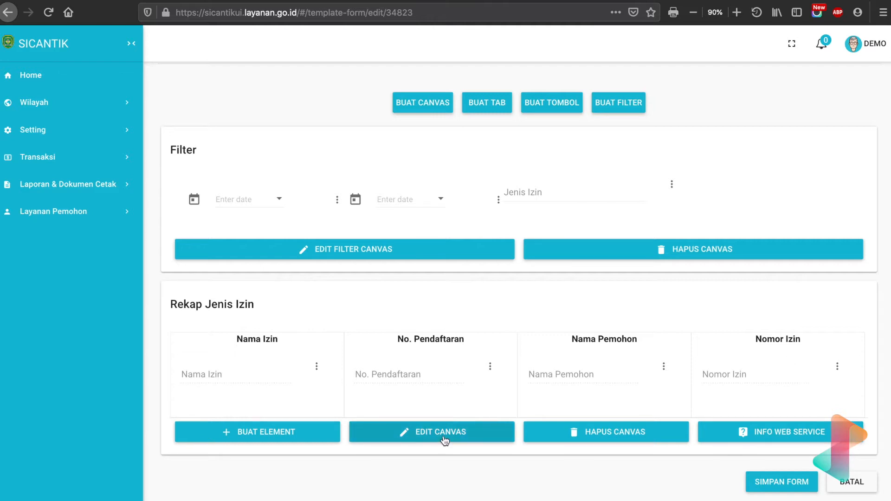
Clear the Web Service Awal address on the Rekap Jenis Izin canvas and save it
click(411, 437)
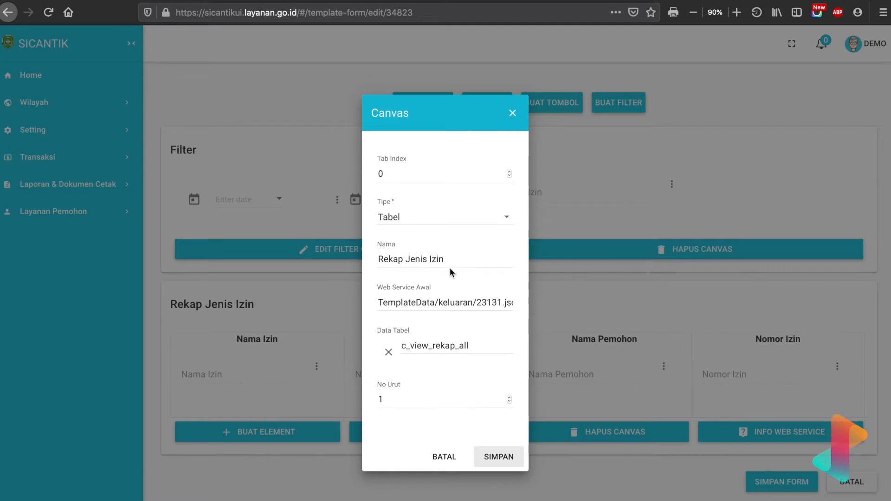
drag(379, 302, 523, 308)
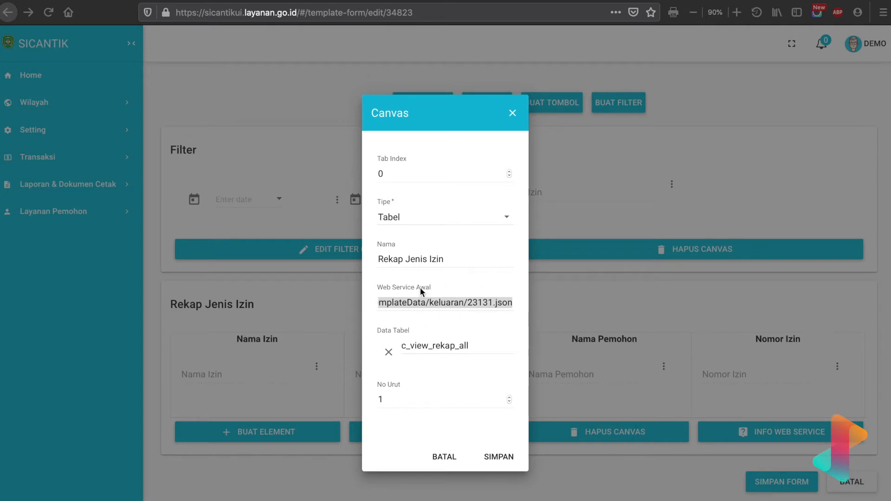
click(489, 300)
click(494, 302)
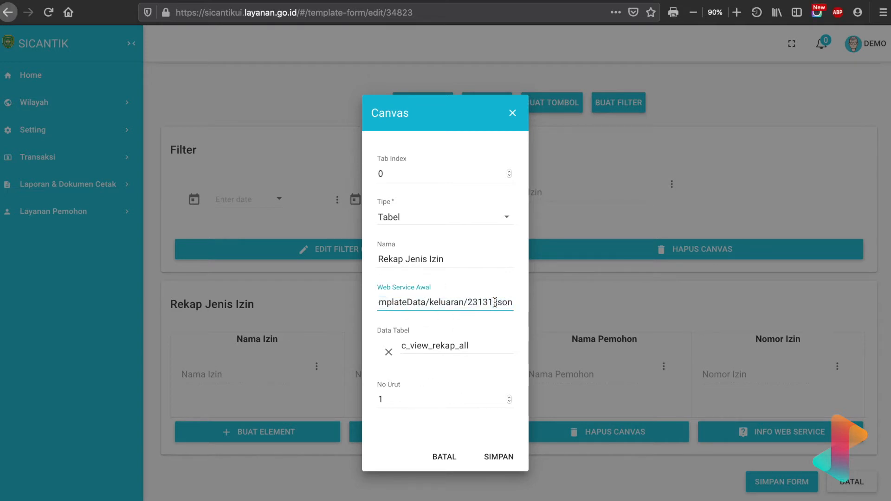
drag(512, 303, 366, 304)
key(BackSpace)
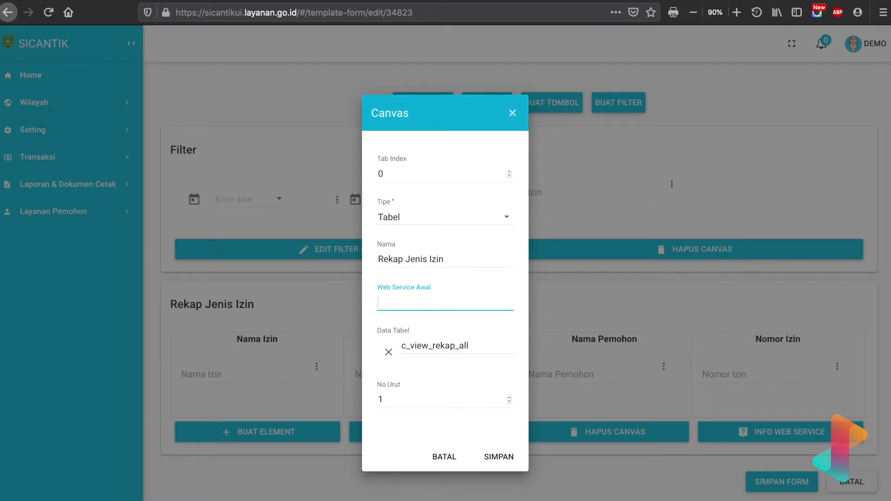
click(499, 457)
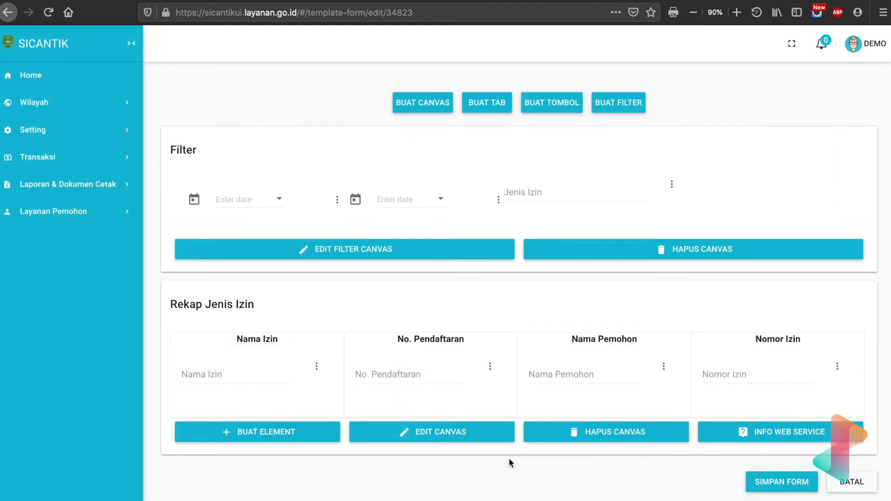
key(super+Tab)
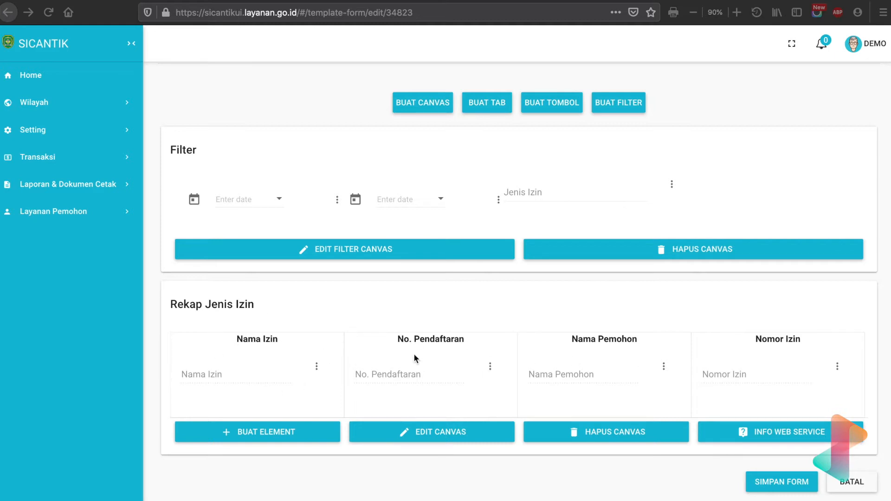
Relabel the No. Pendaftaran column as 'No. Izin' and save it
click(490, 366)
click(490, 370)
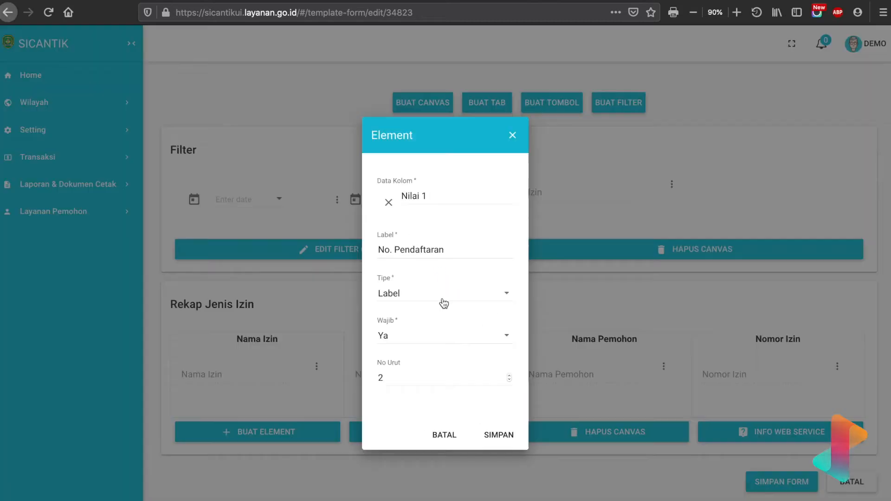
drag(396, 250, 482, 248)
text(Izin)
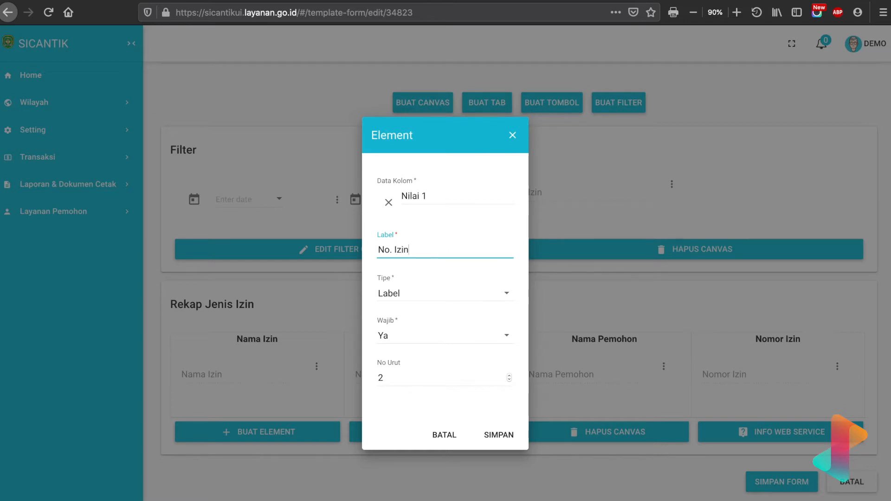
click(501, 433)
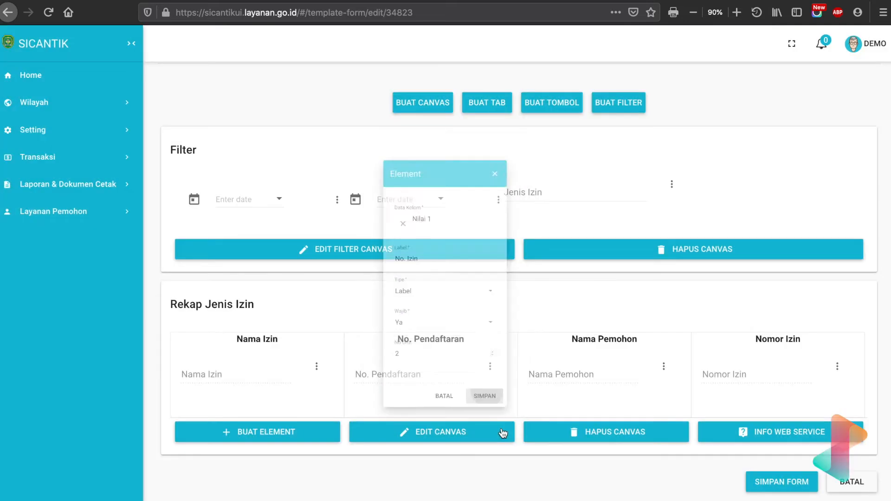
Review the No. Izin and Nama Izin column settings, closing both unchanged
click(490, 366)
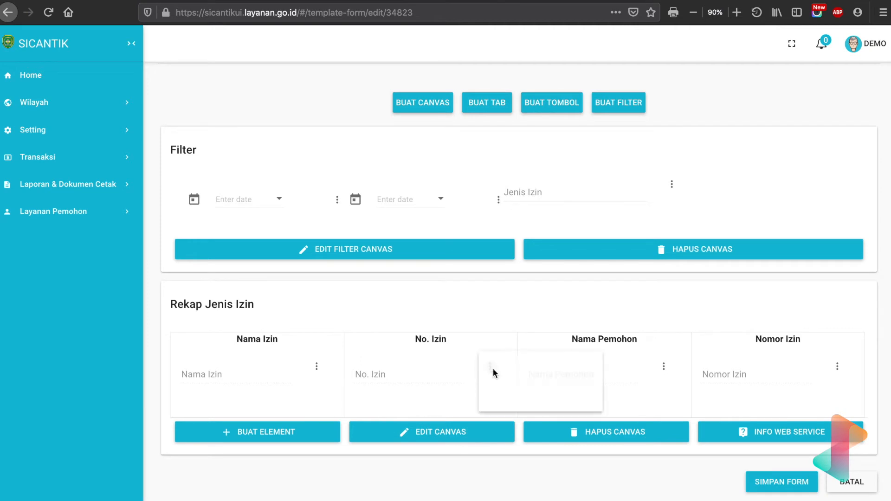
click(506, 380)
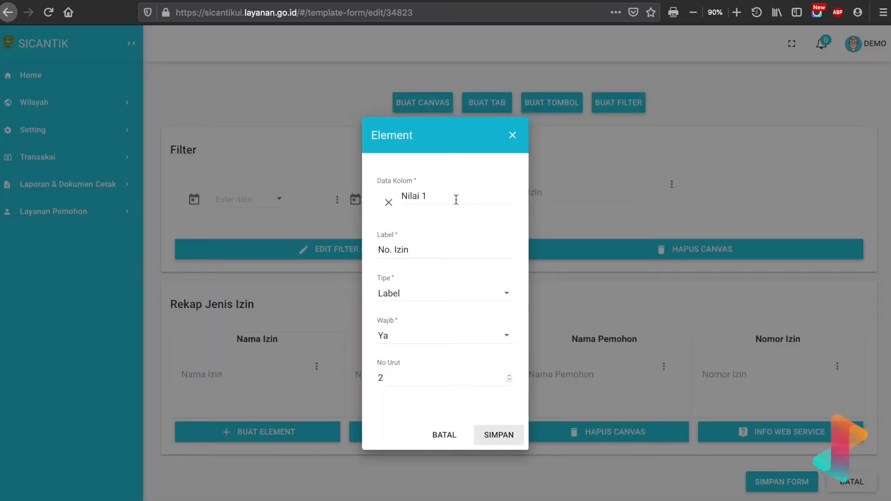
click(444, 435)
click(316, 366)
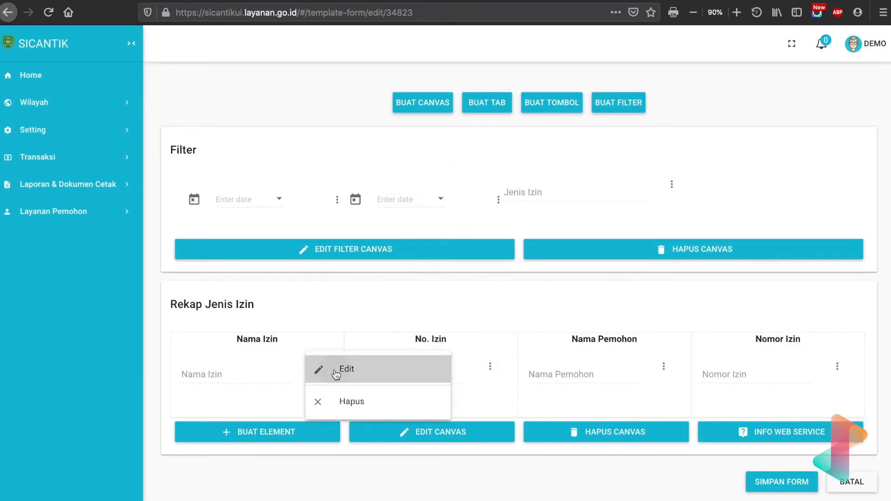
click(336, 369)
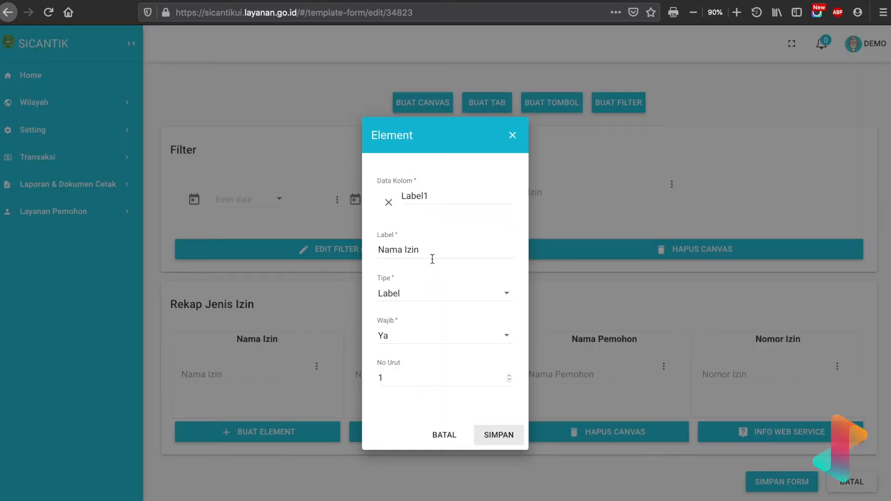
click(444, 435)
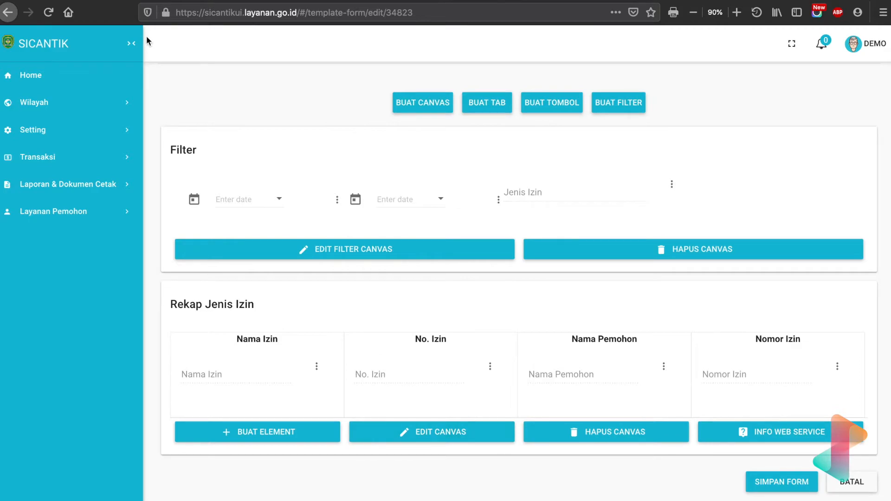
Open SICANTIK in a new private tab and sign in with the saved login
click(150, 3)
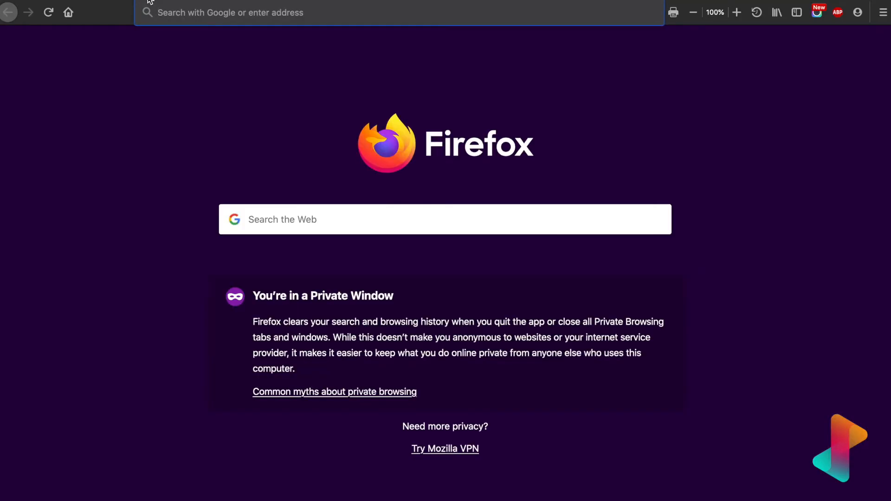
text(sicantikui.layanan.go.id/)
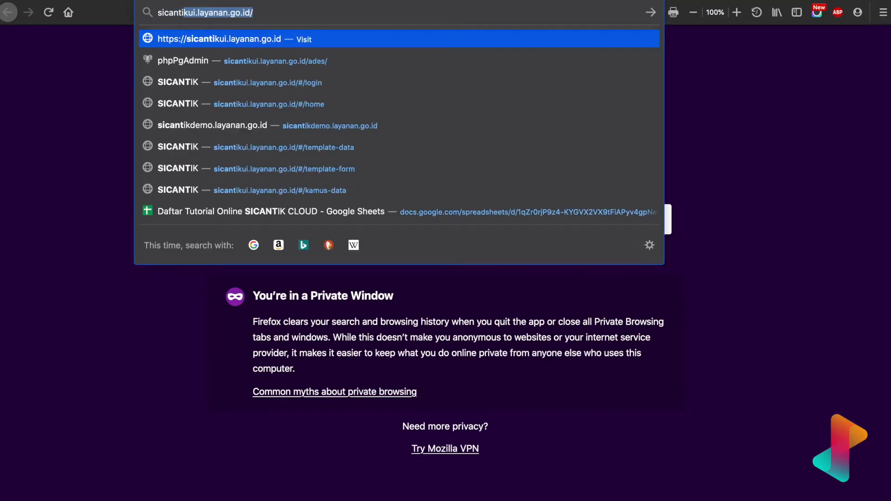
key(Return)
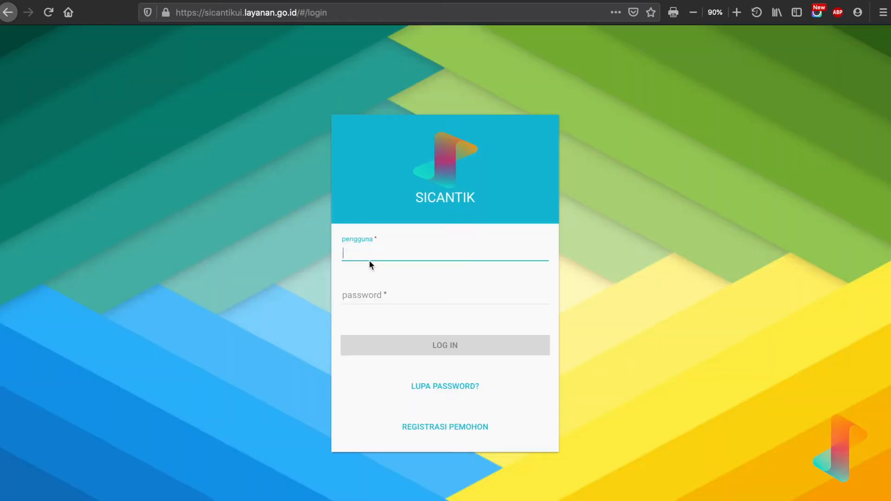
click(369, 260)
click(384, 299)
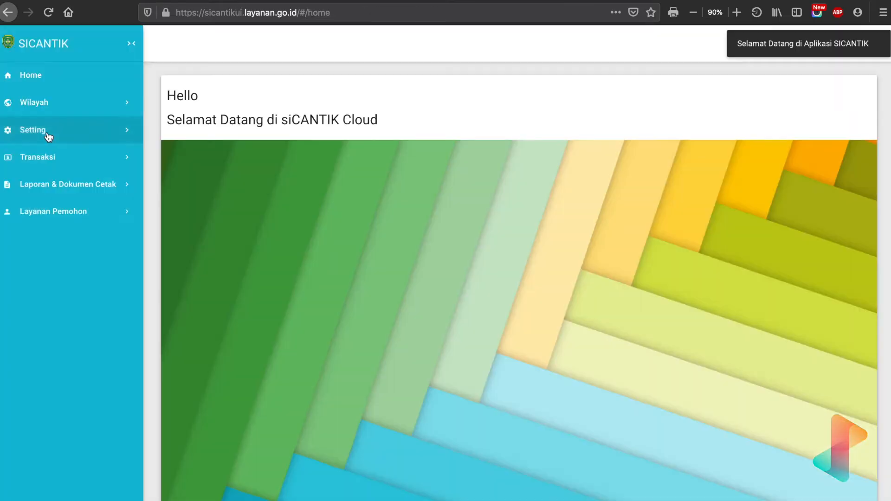
click(49, 132)
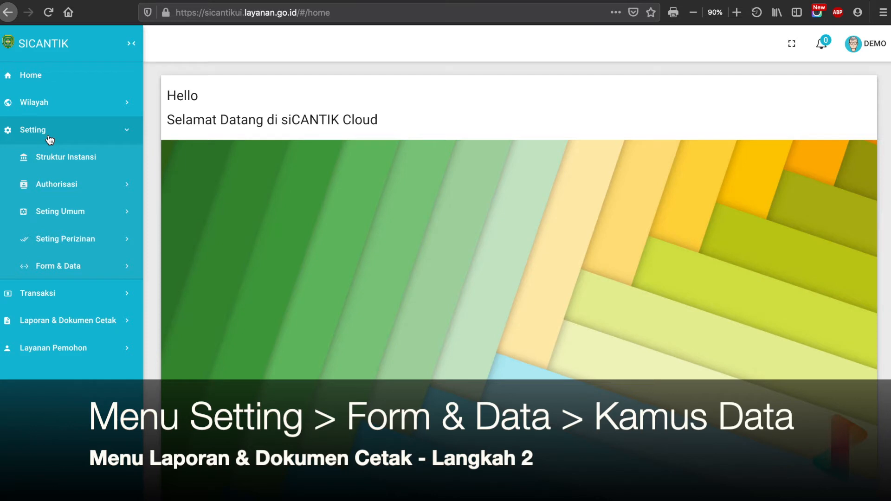
Open Kamus Data under Setting > Form & Data and begin searching with 'c'
click(73, 263)
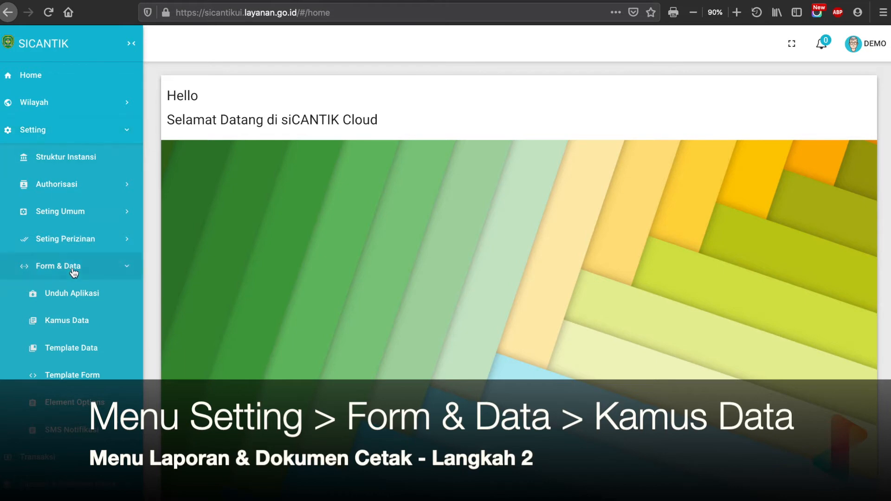
click(72, 320)
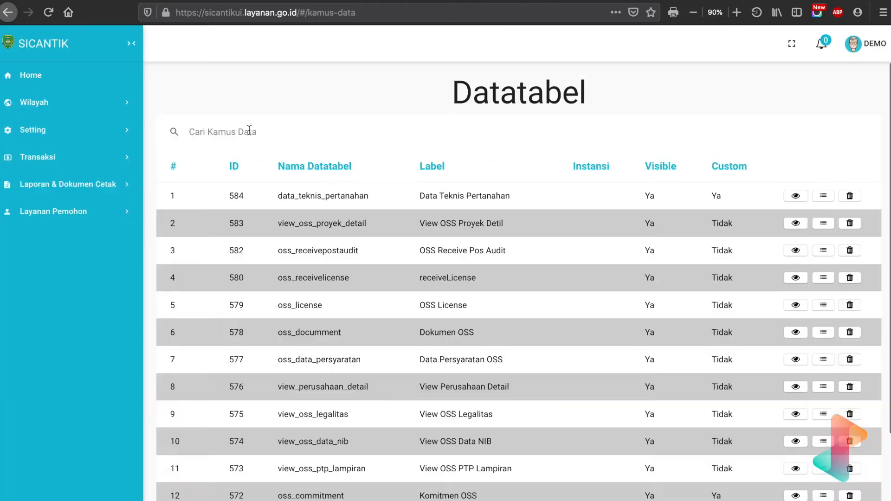
click(249, 130)
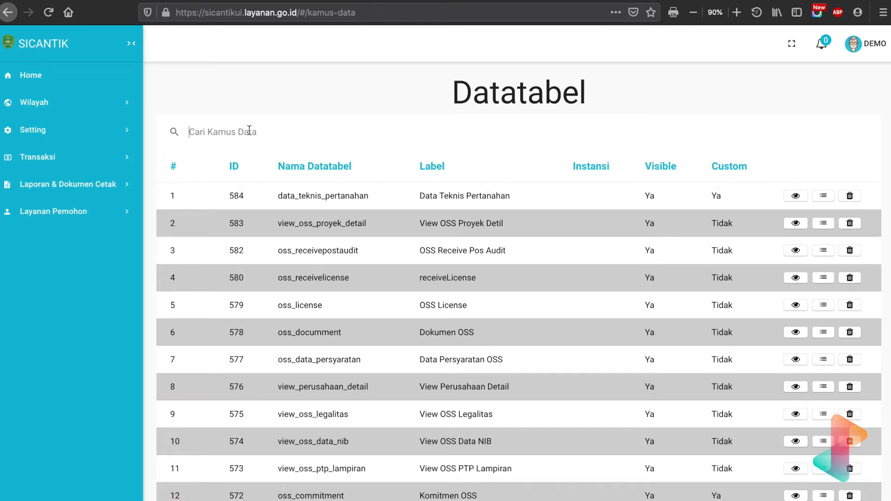
text(c_view)
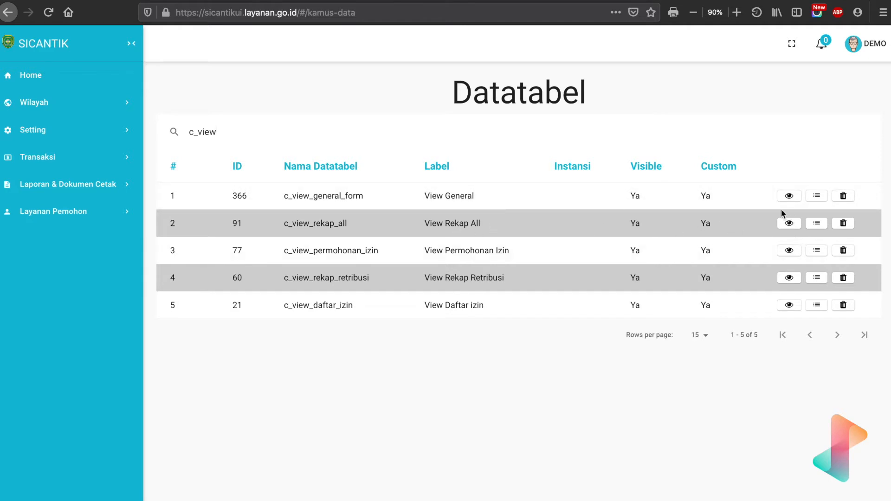
Open the c_view_rekap_all table and browse through its column list
click(789, 225)
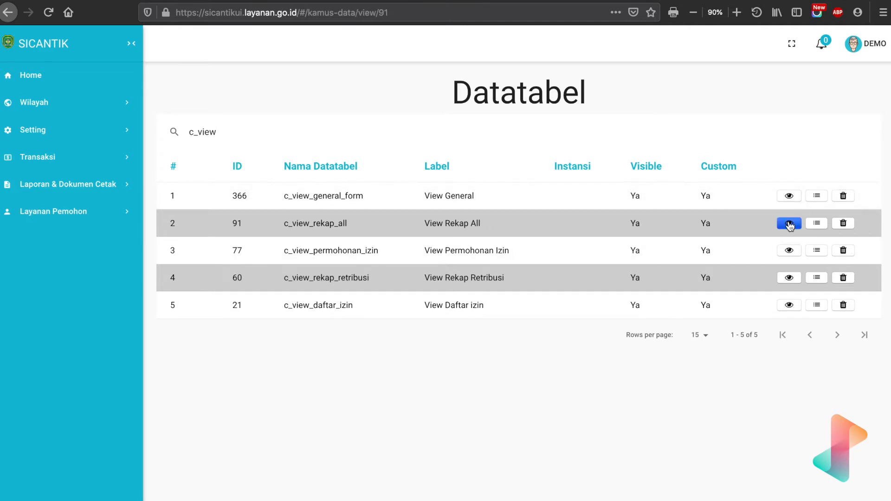
scroll(469, 332, down, 7)
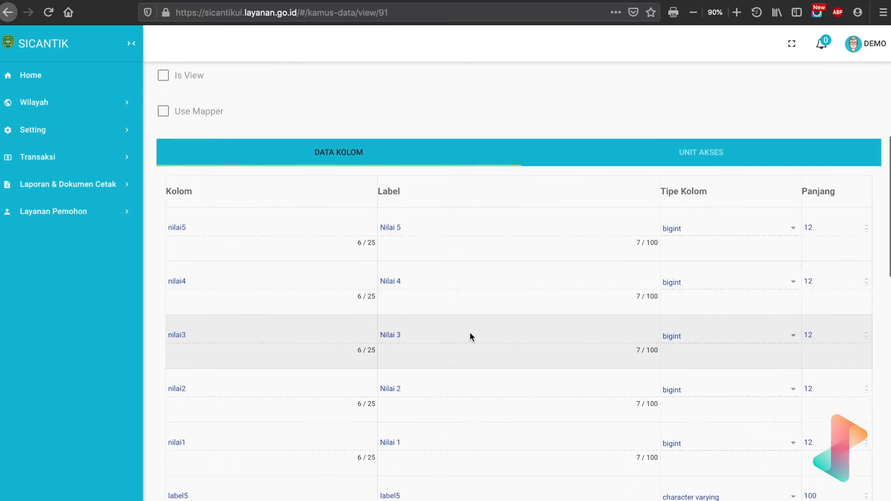
scroll(470, 333, down, 1)
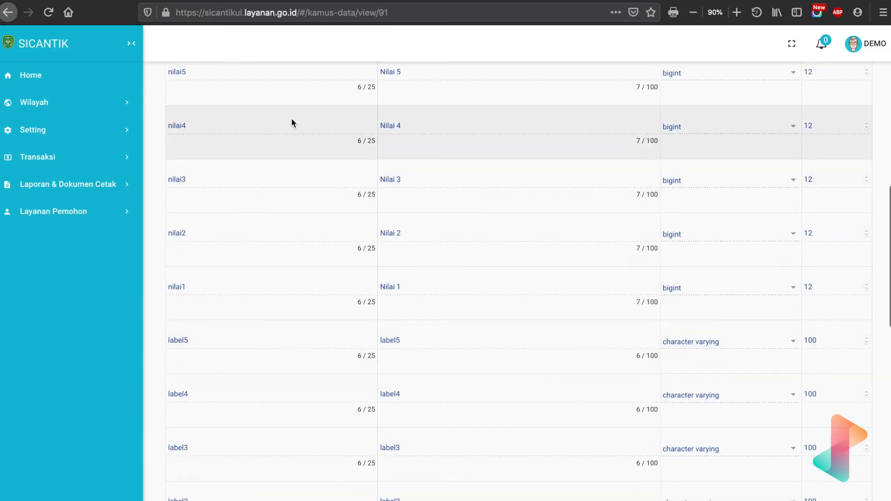
scroll(273, 367, down, 2)
scroll(273, 373, down, 10)
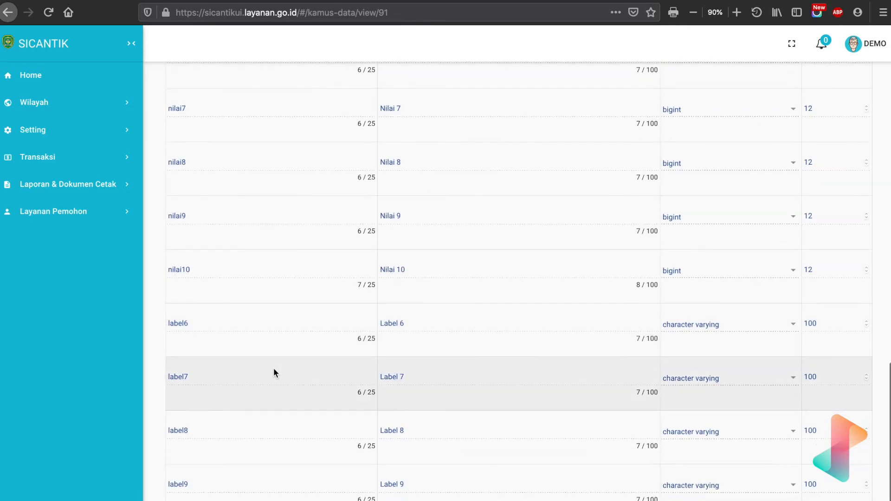
scroll(274, 369, down, 2)
scroll(274, 369, up, 9)
scroll(273, 372, up, 5)
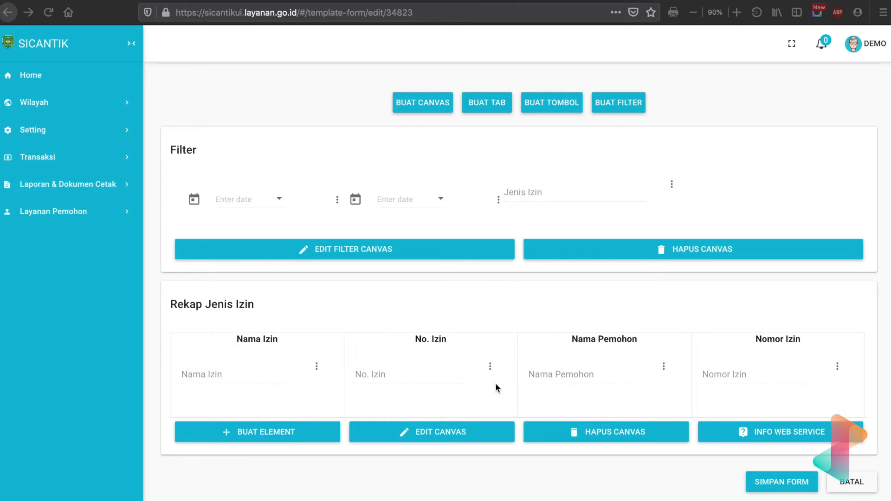
Open and discard a new element form, then inspect the Nama Izin column's settings unchanged
click(287, 436)
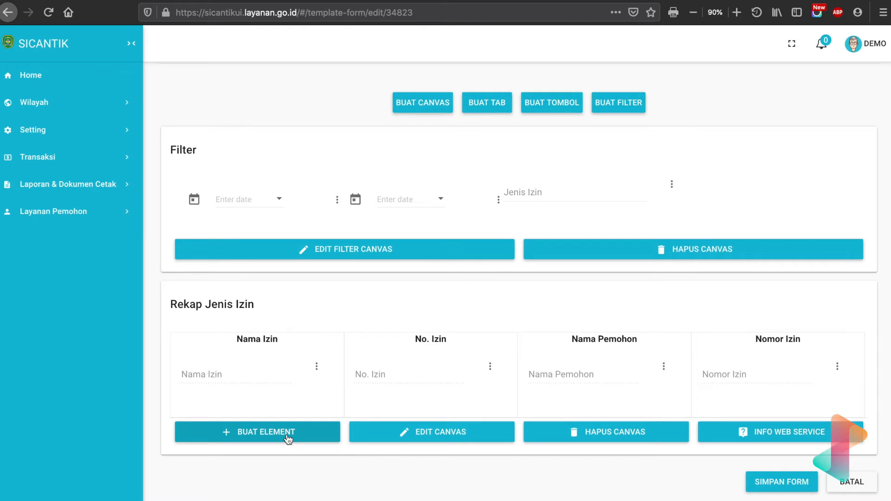
click(288, 439)
click(420, 191)
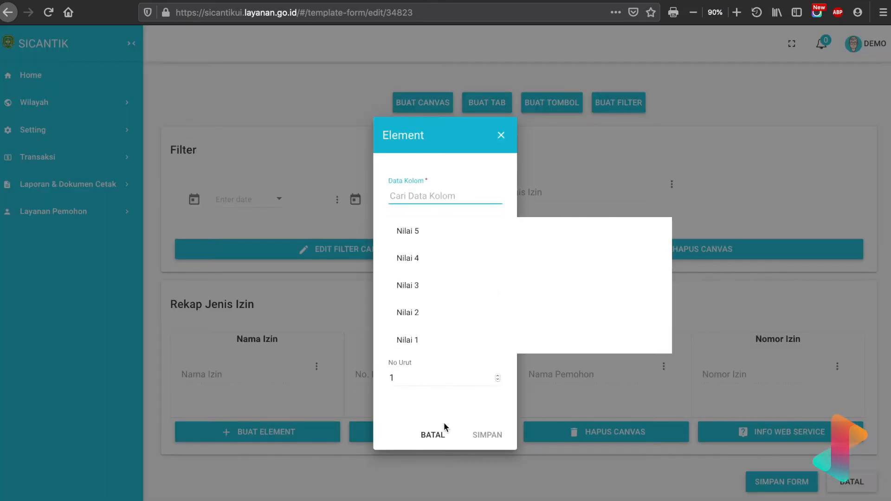
scroll(445, 268, down, 2)
click(433, 434)
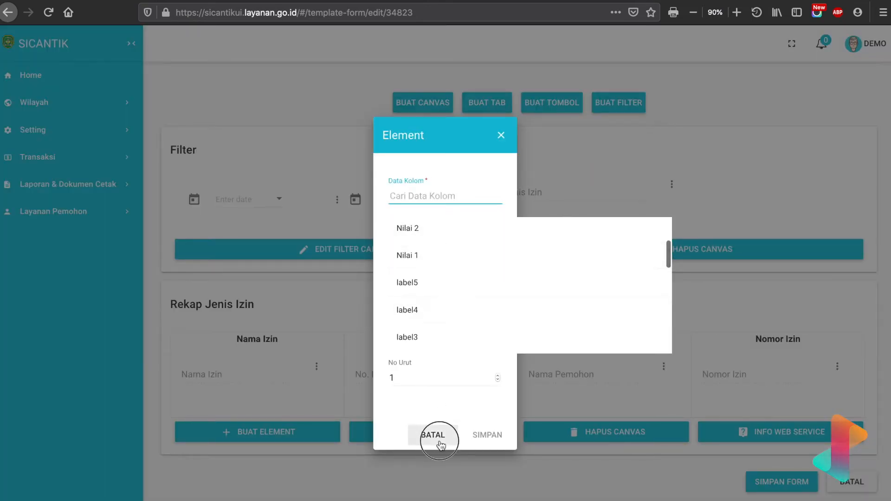
click(316, 366)
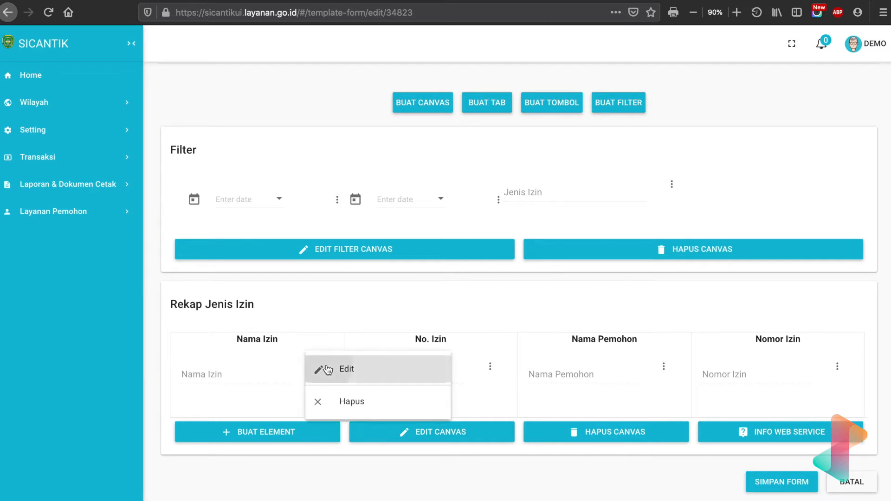
click(323, 366)
click(448, 437)
Change the No. Izin column's Data Kolom from Nilai 1 to label2 and save
click(491, 367)
click(491, 369)
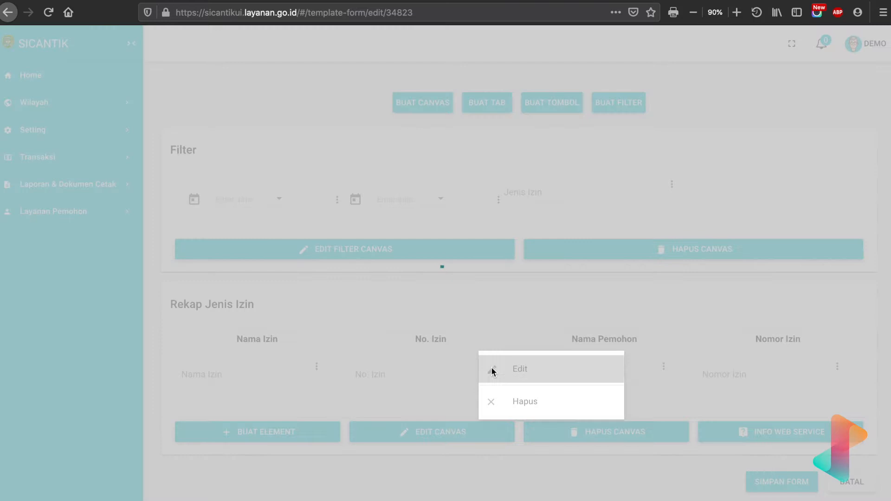
click(457, 193)
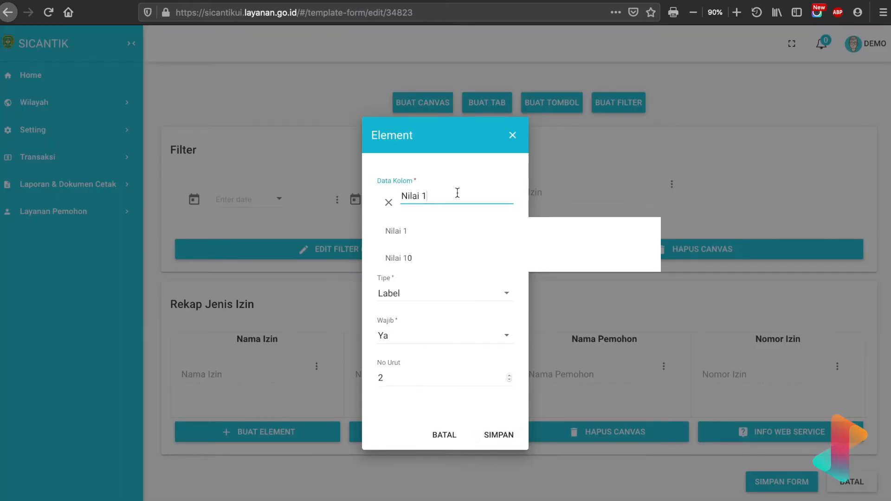
drag(455, 193, 383, 192)
text(la)
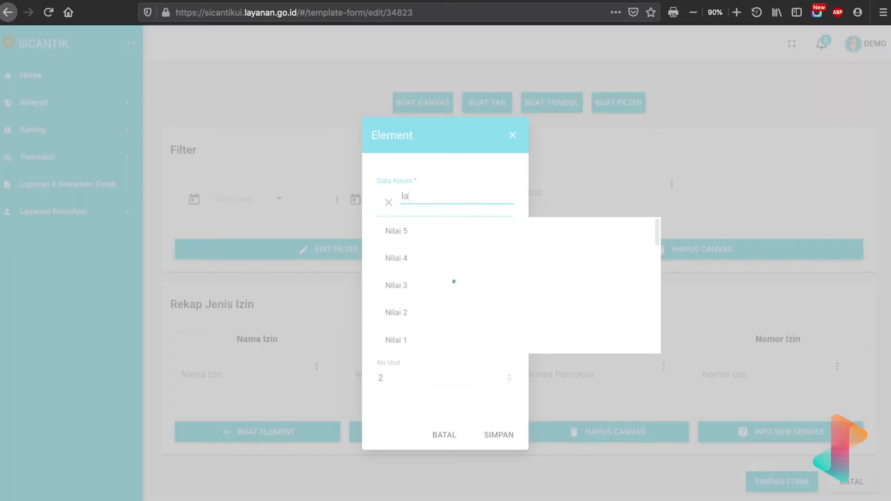
text(bel)
click(424, 311)
click(499, 435)
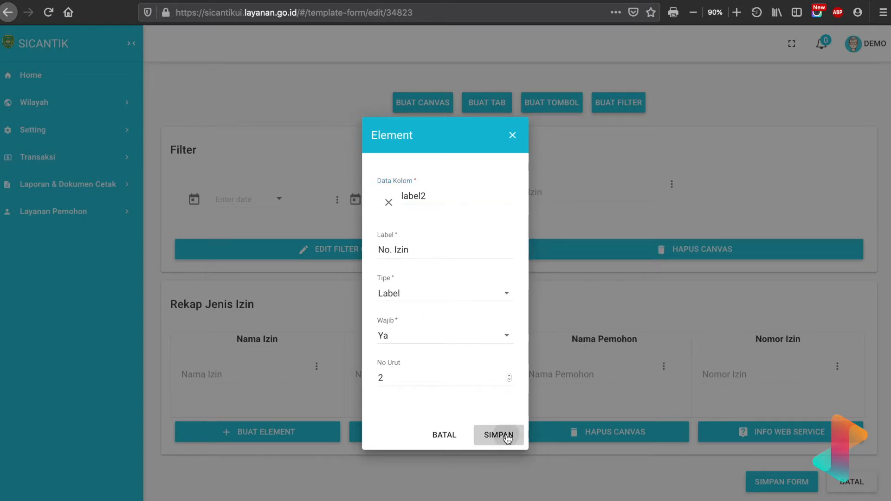
Start a new column with Data Kolom label3, Label 'Tanggal' and Tipe Label
click(245, 427)
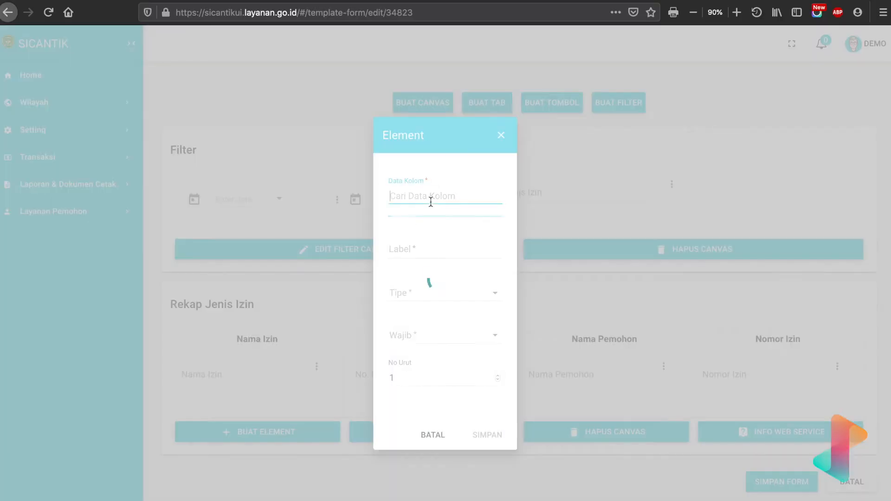
text(label)
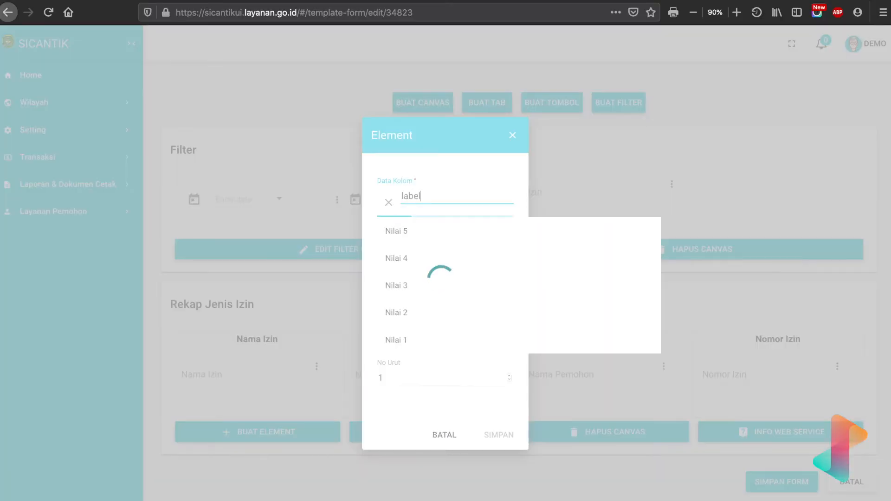
click(431, 287)
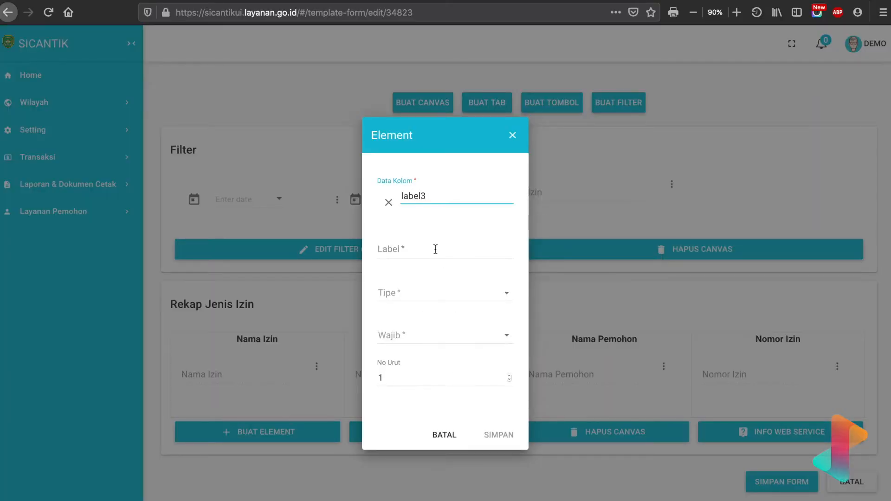
click(433, 249)
text(Tangga;)
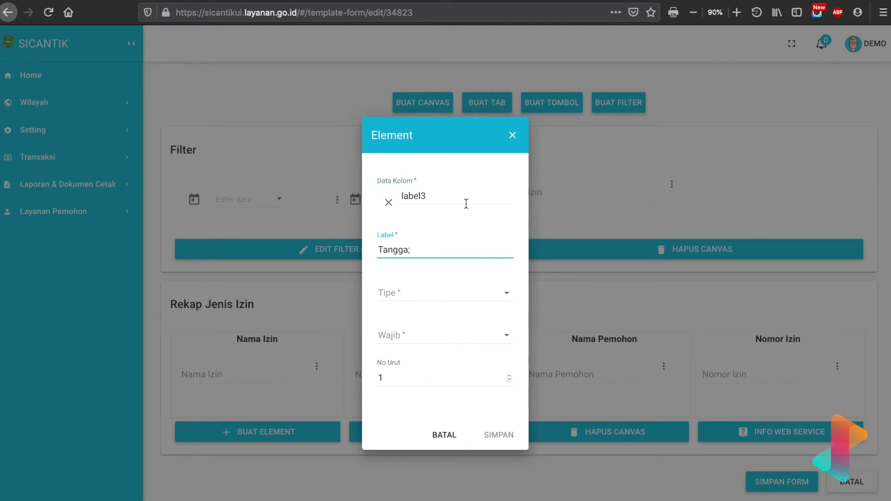
click(447, 301)
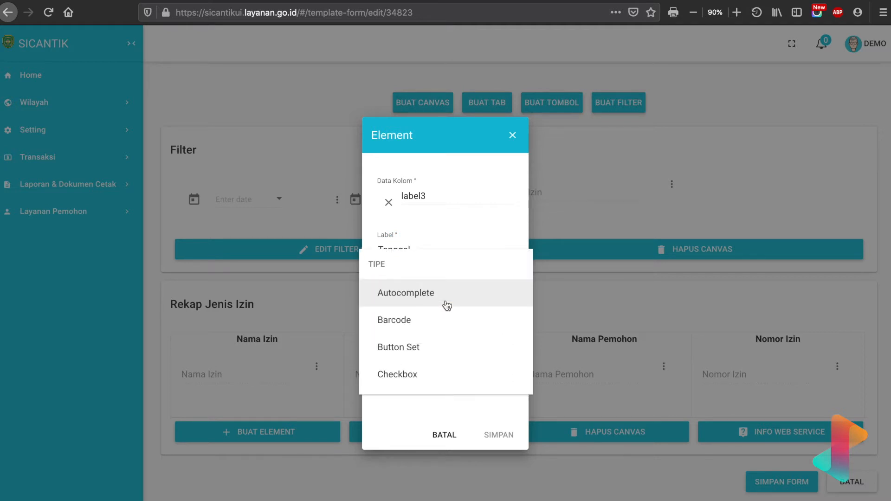
scroll(447, 305, down, 3)
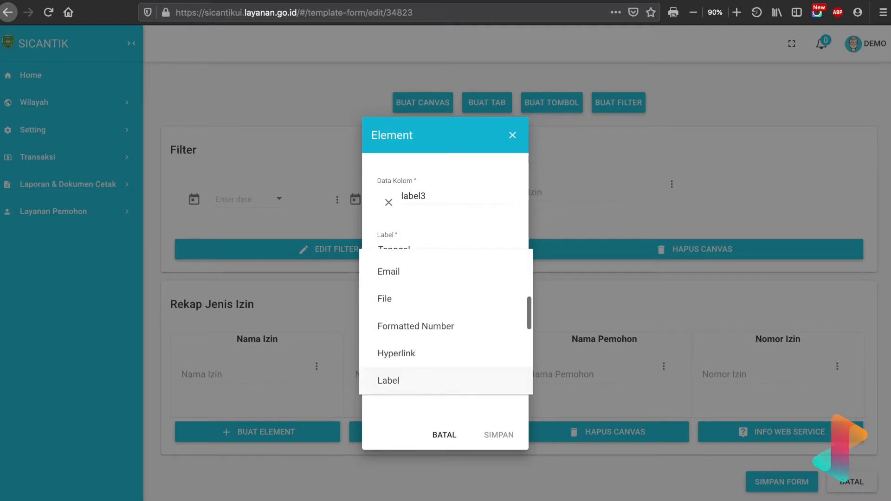
click(401, 378)
Set the Tanggal column's Wajib to Ya, raise its No Urut, and save it
click(415, 344)
click(417, 364)
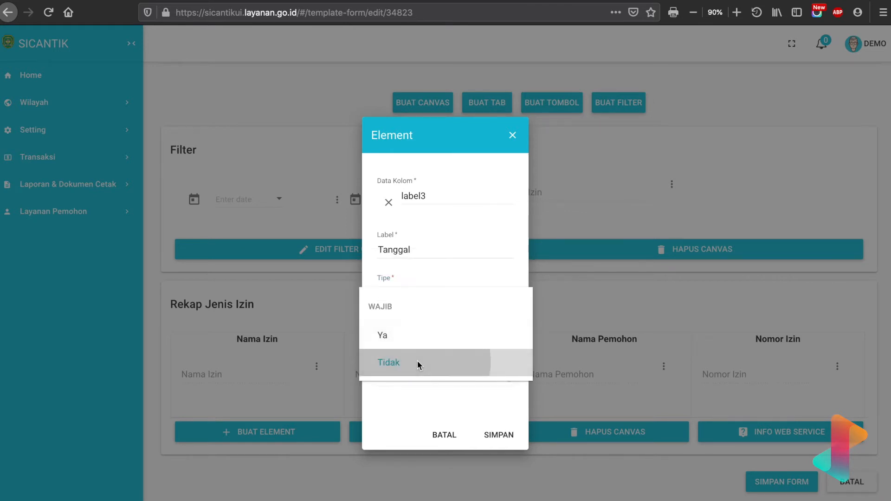
click(479, 337)
click(469, 314)
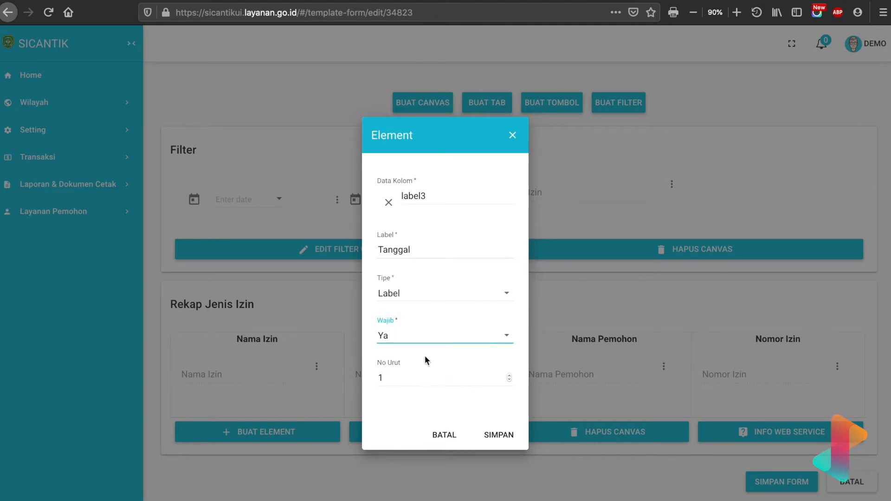
click(509, 375)
click(499, 433)
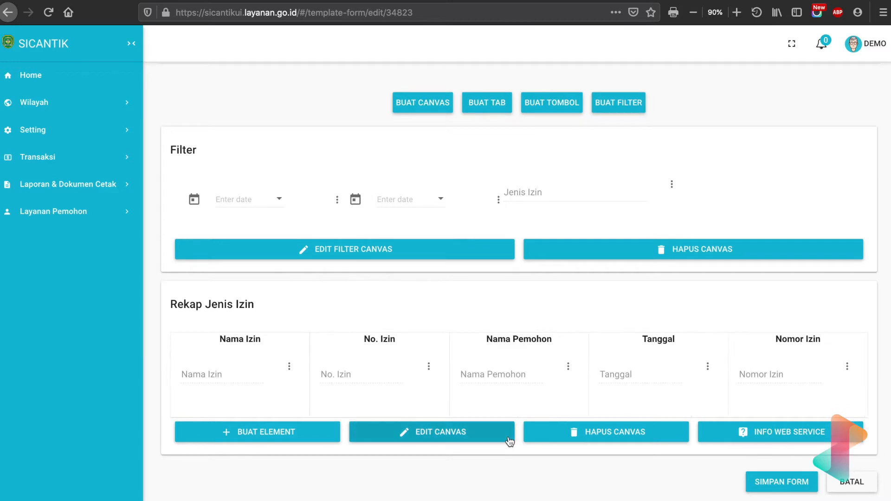
Switch the Nama Pemohon column's Data Kolom to label4, set No Urut 4, and save
click(567, 368)
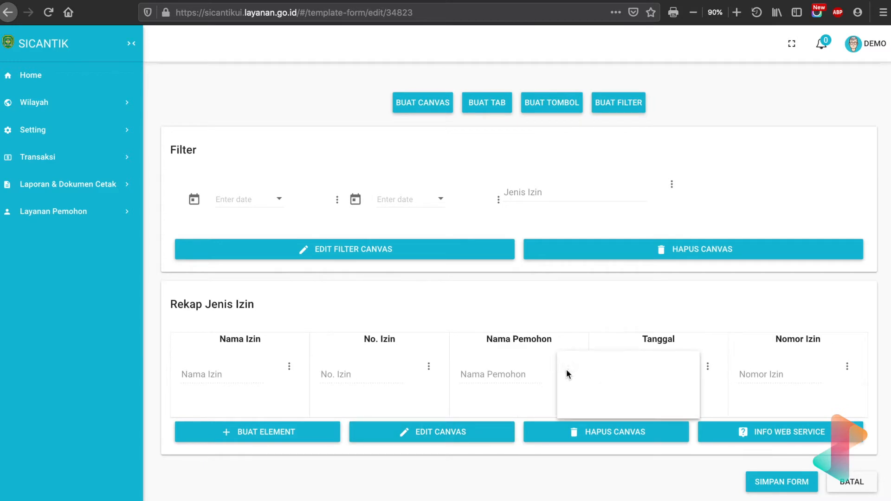
click(574, 378)
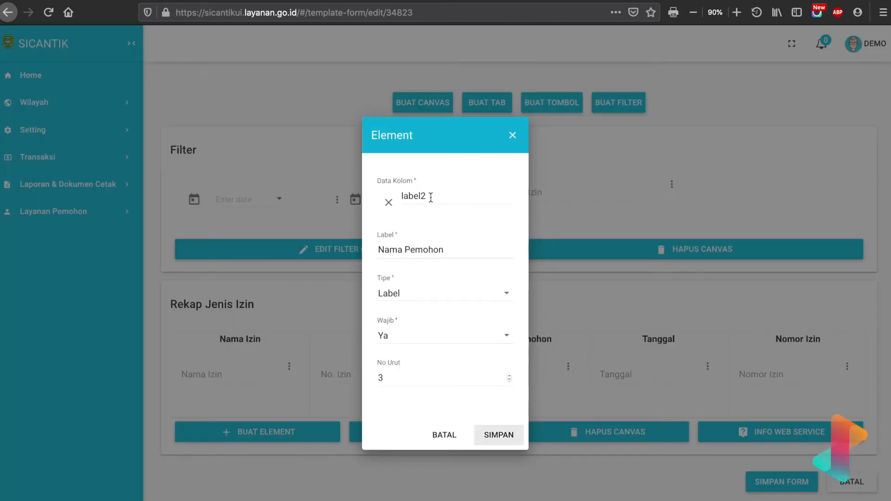
click(431, 197)
key(BackSpace)
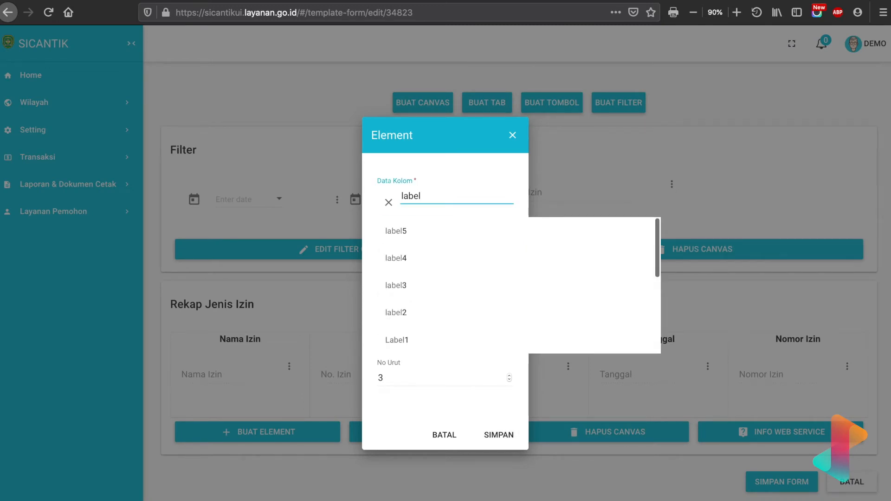
text(4)
click(412, 235)
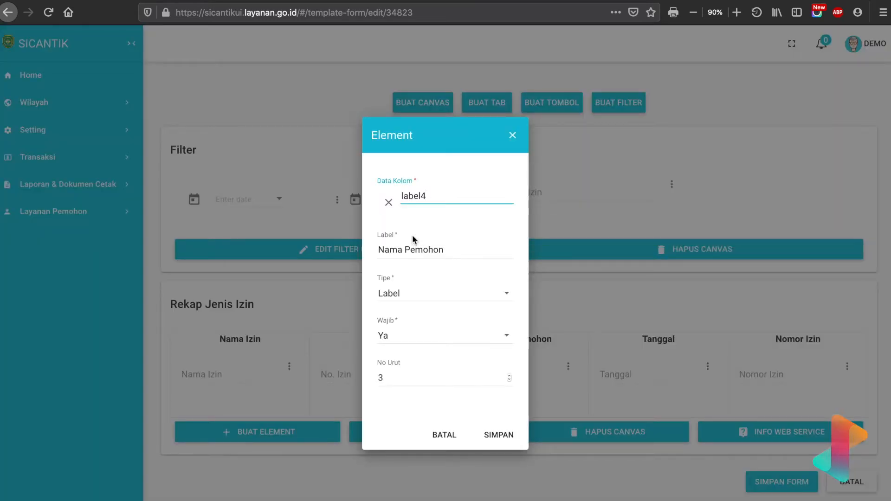
click(509, 375)
click(506, 438)
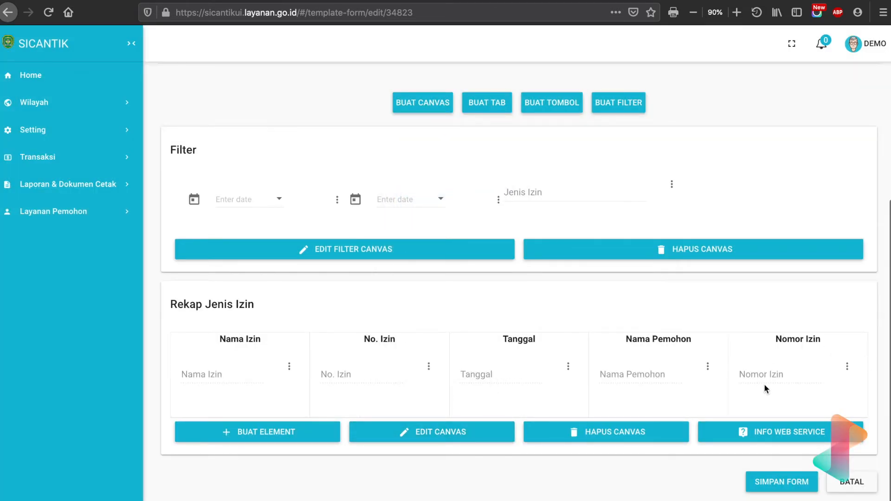
scroll(764, 385, up, 1)
Change the Nomor Izin column to Data Kolom label5, Label 'Lokasi', No Urut 5, and save
click(848, 370)
click(844, 379)
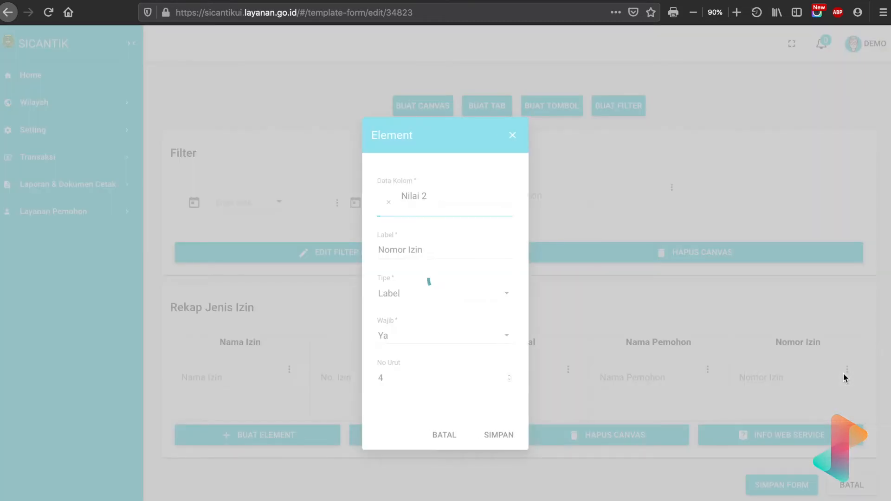
click(388, 202)
click(425, 199)
text(lab)
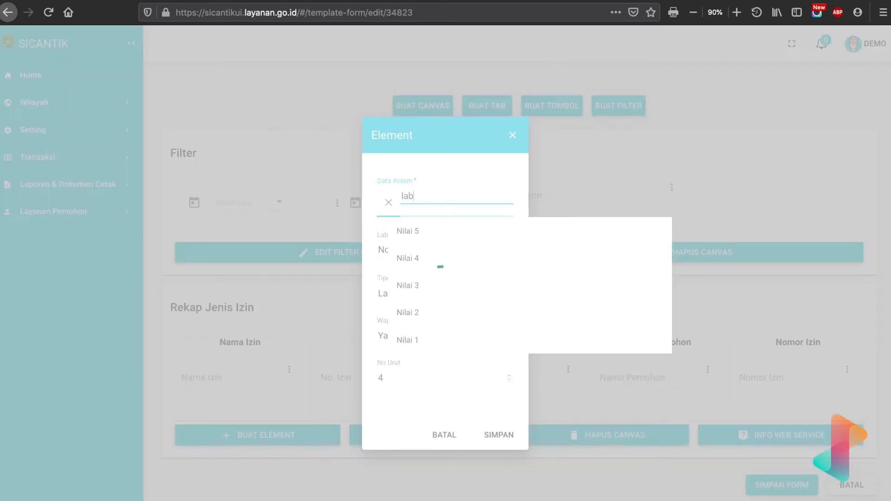
text(el5)
click(422, 228)
drag(423, 249, 364, 250)
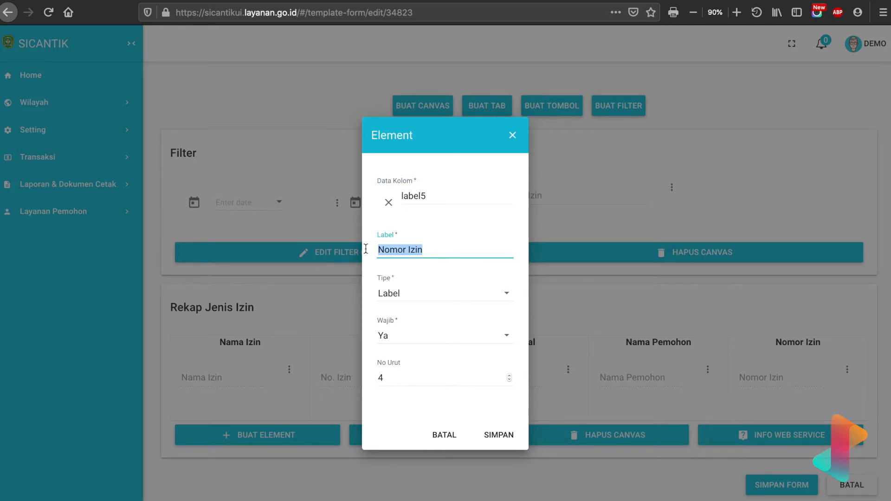
text(Lokasi)
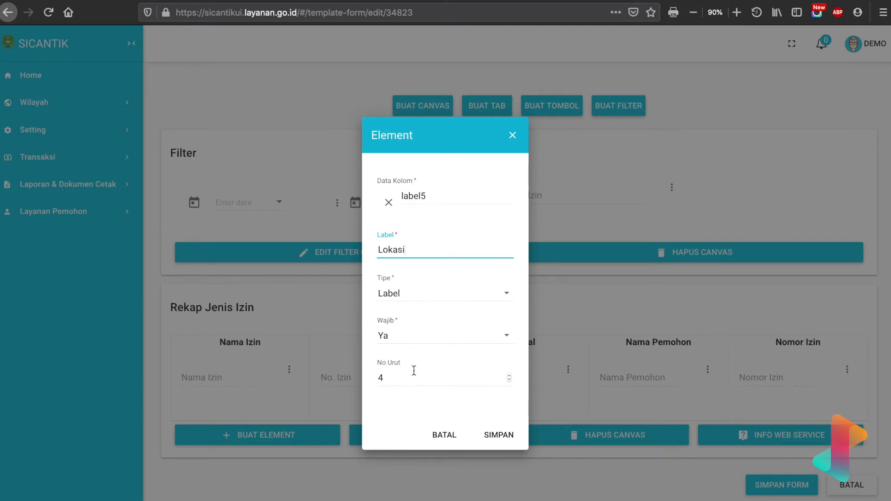
click(509, 376)
click(509, 437)
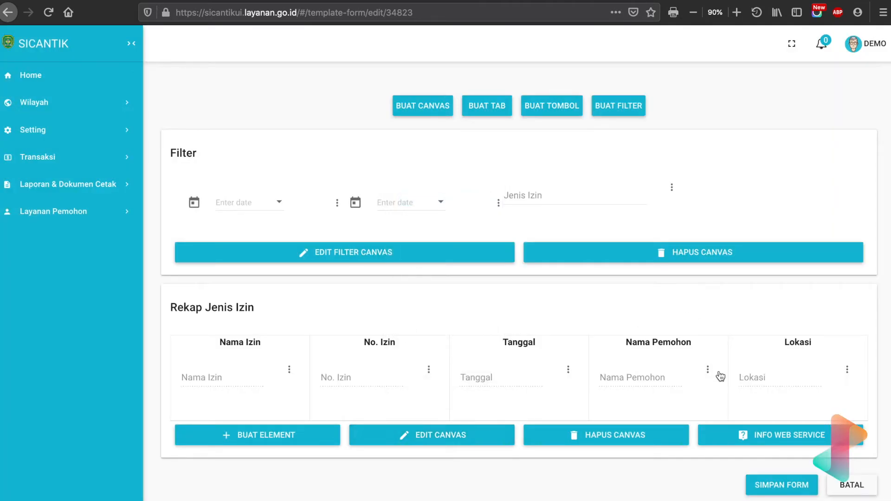
Save the whole template form with SIMPAN FORM
scroll(719, 375, down, 1)
scroll(720, 370, up, 1)
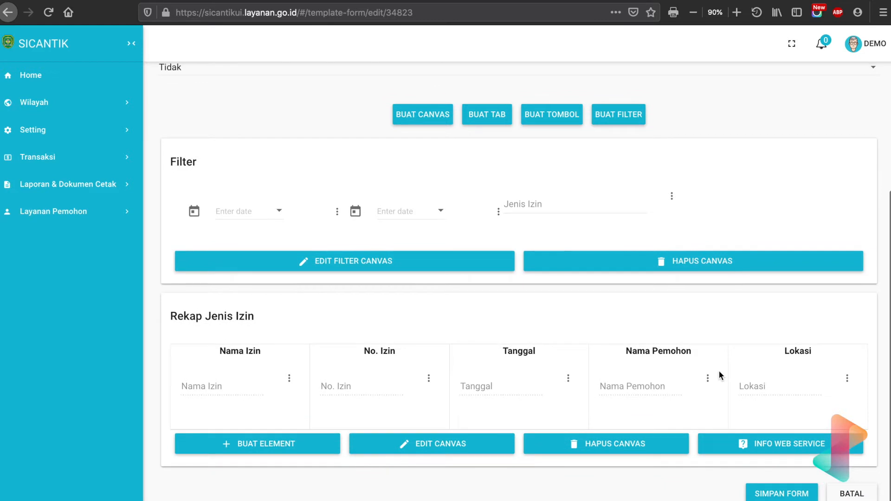
click(795, 493)
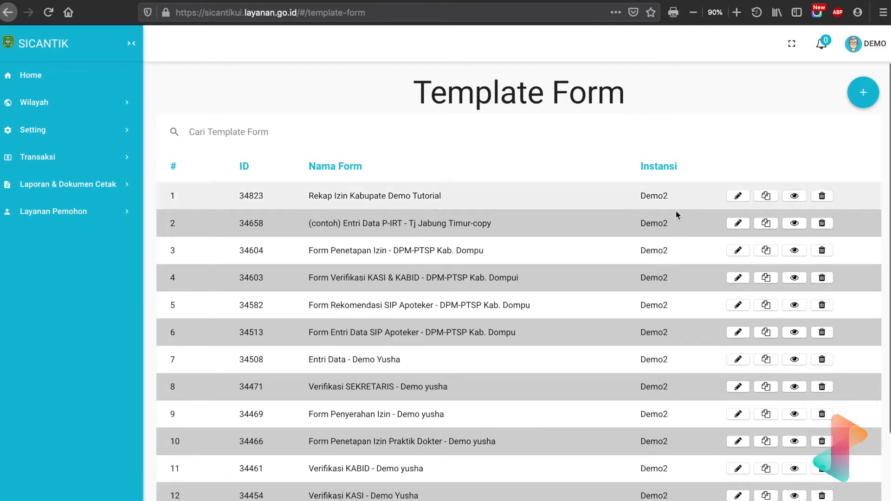
Reopen the Rekap Izin Kabupate Demo Tutorial template and bring up the Rekap Jenis Izin canvas settings
click(738, 196)
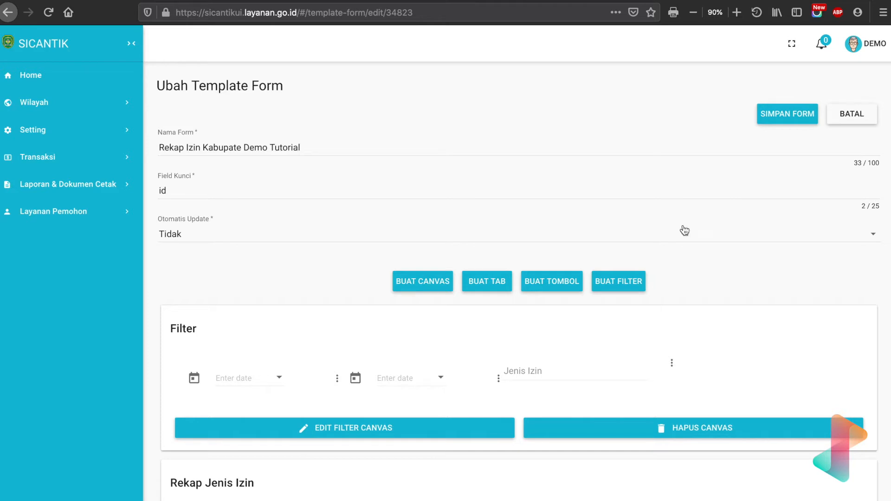
scroll(572, 332, down, 3)
scroll(572, 332, down, 1)
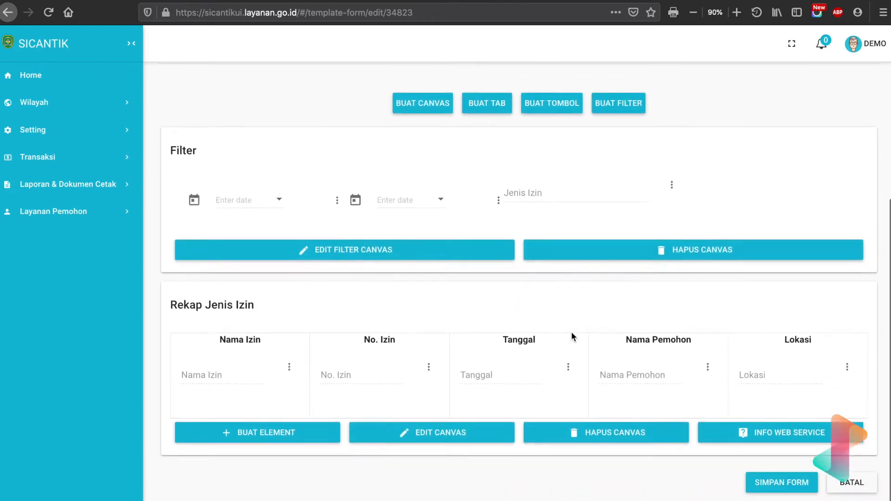
click(457, 432)
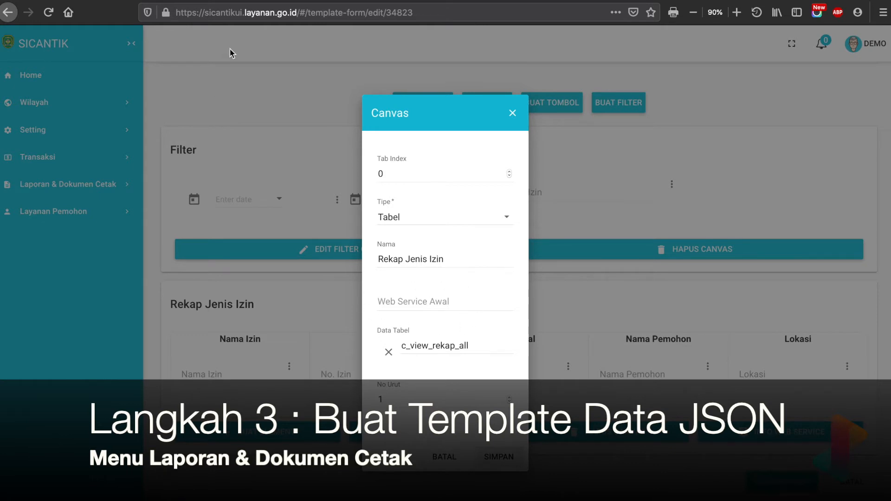
Go to Setting > Form & Data > Template Data and search the list for 'rekap'
click(182, 1)
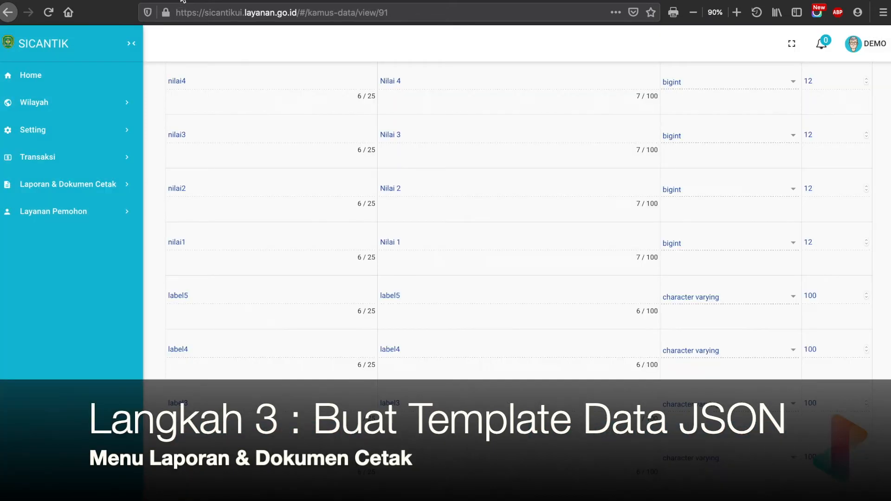
click(93, 131)
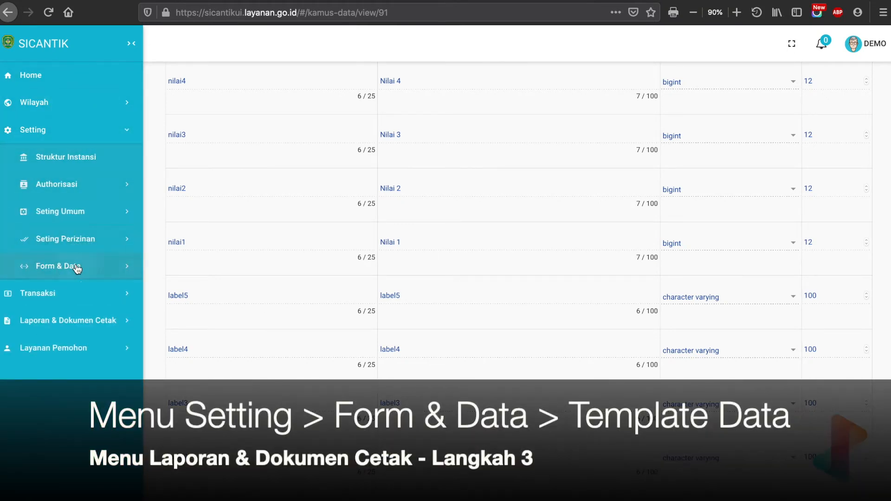
click(77, 266)
click(76, 349)
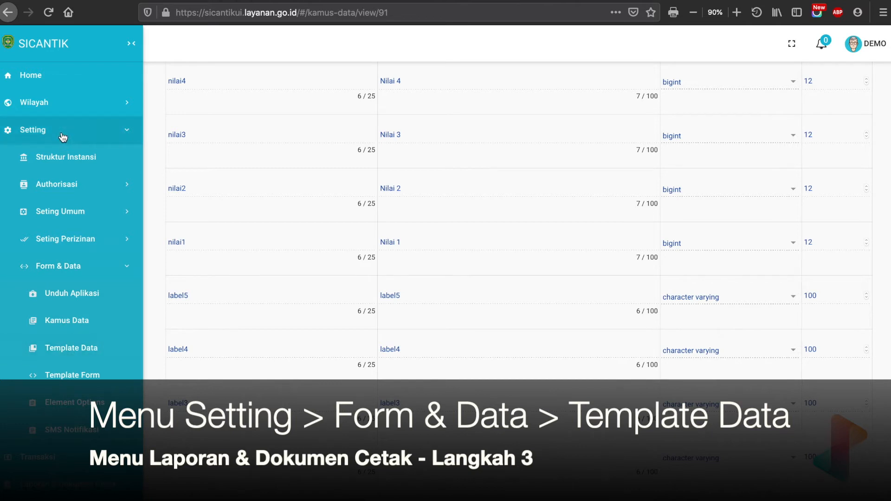
click(86, 354)
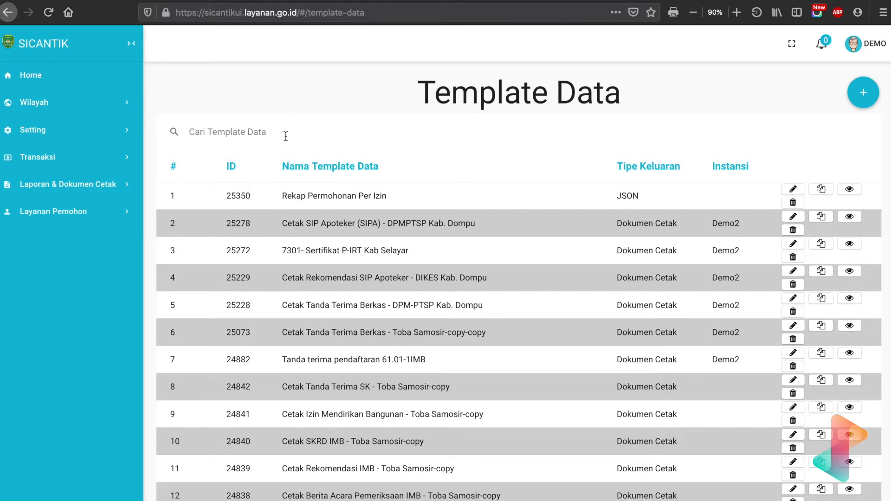
text(rekap)
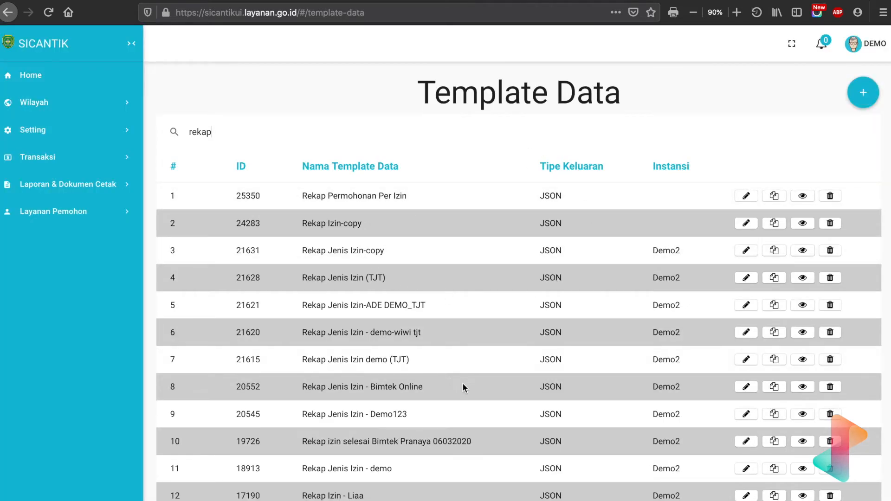
scroll(399, 221, down, 5)
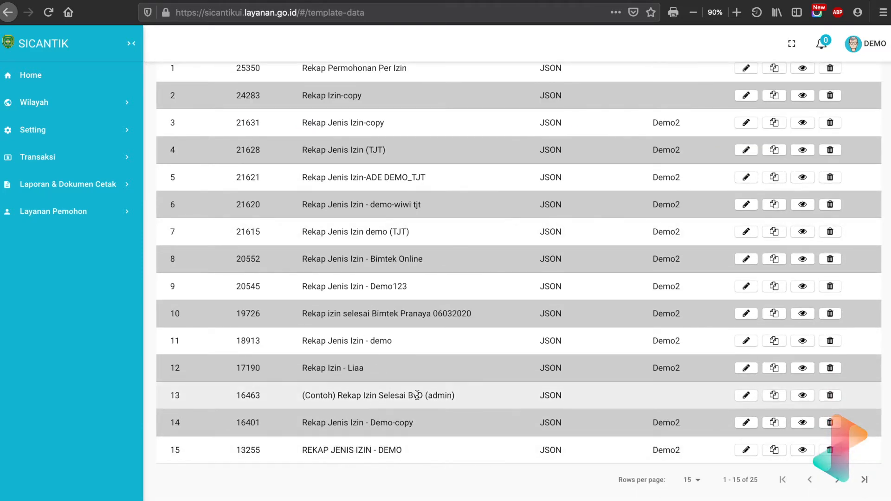
scroll(608, 348, up, 5)
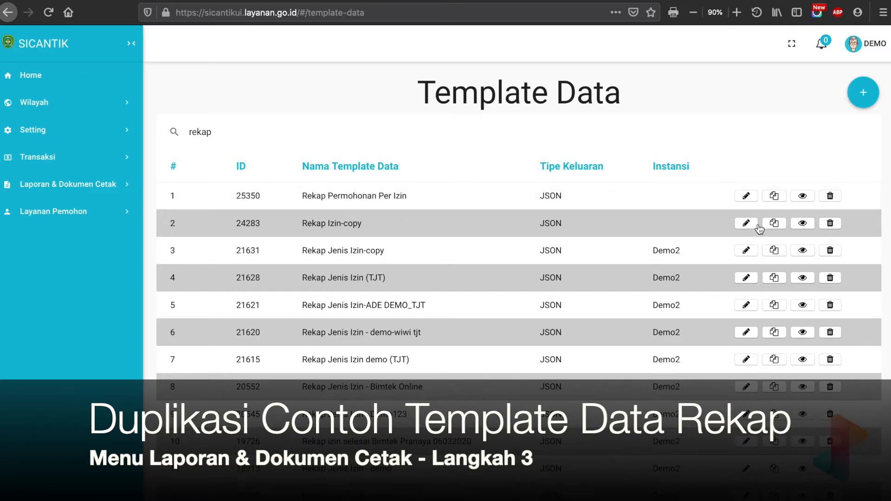
Duplicate the Rekap Permohonan Per Izin data template, open the copy, and close the canvas settings with SIMPAN
click(773, 195)
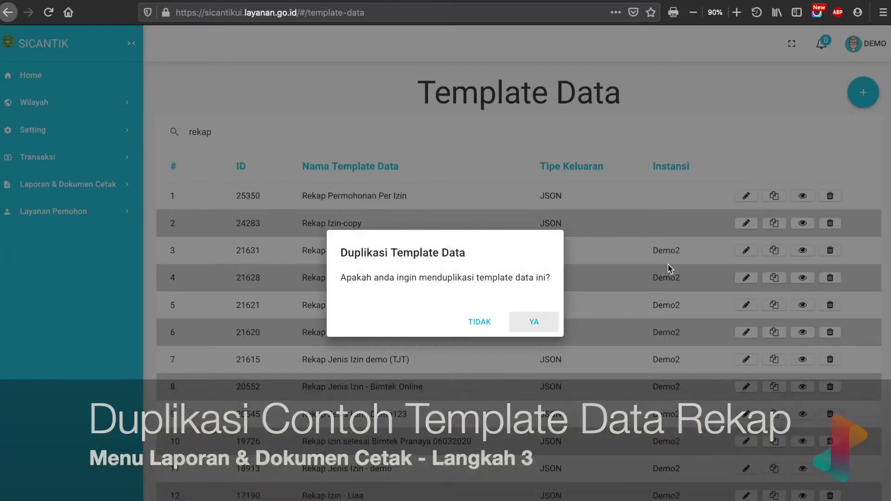
click(543, 321)
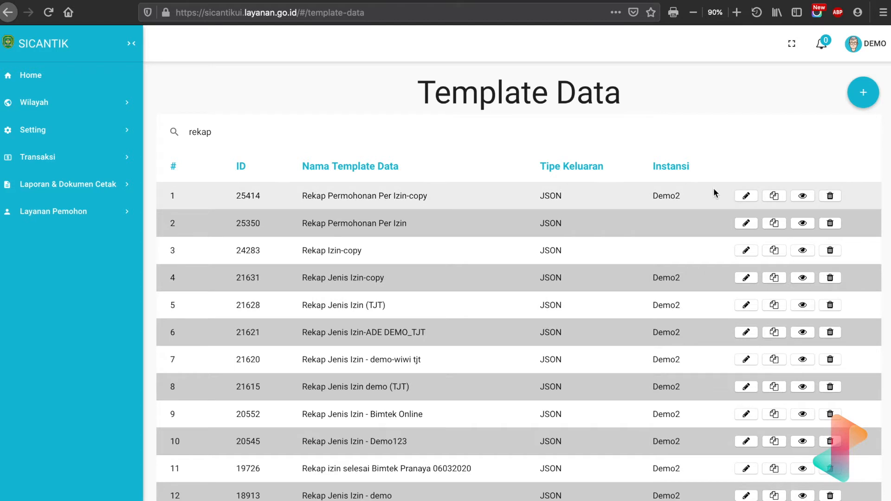
click(745, 197)
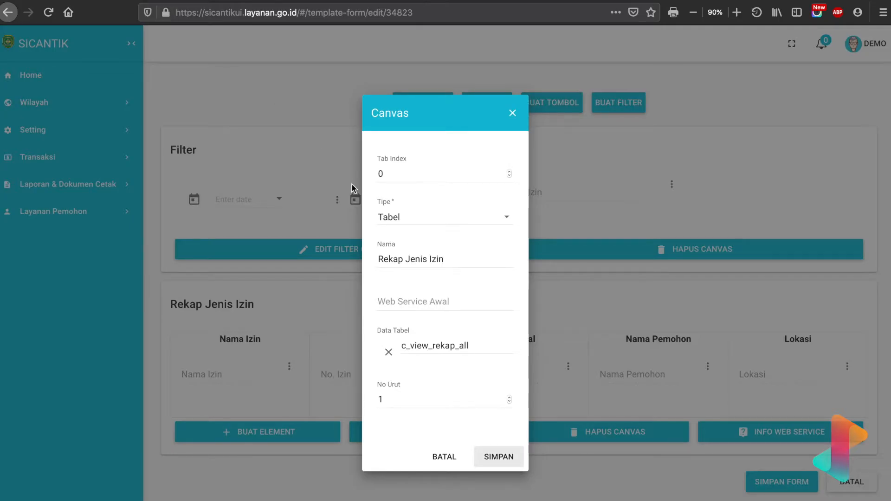
click(494, 462)
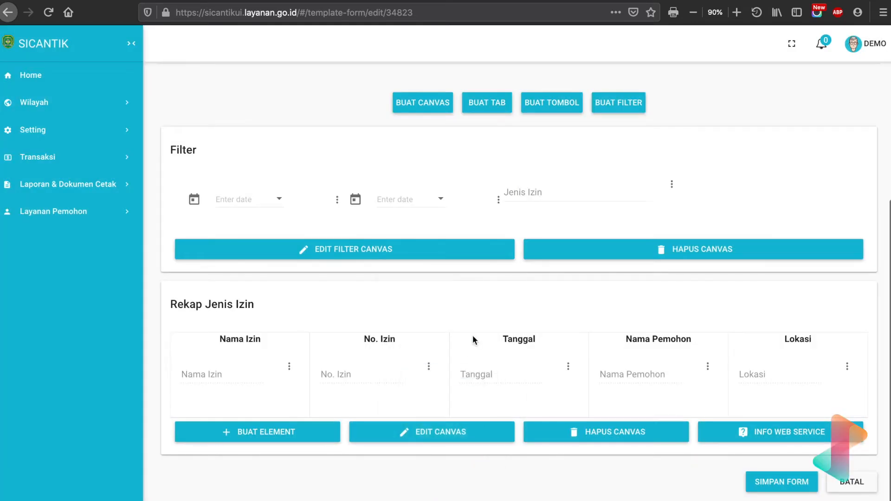
scroll(370, 259, up, 4)
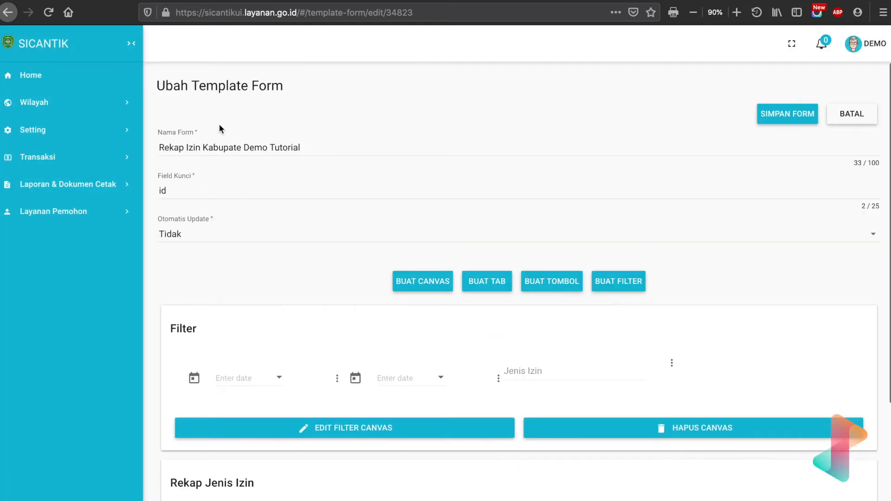
Rename the copied data template to the form's name and copy its web service URL
drag(160, 147, 323, 148)
key(ctrl+c)
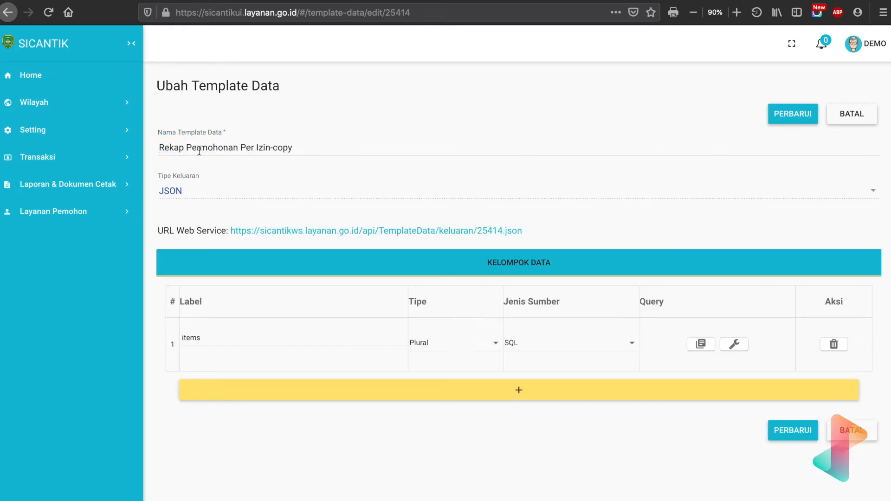
drag(158, 146, 350, 144)
key(ctrl+v)
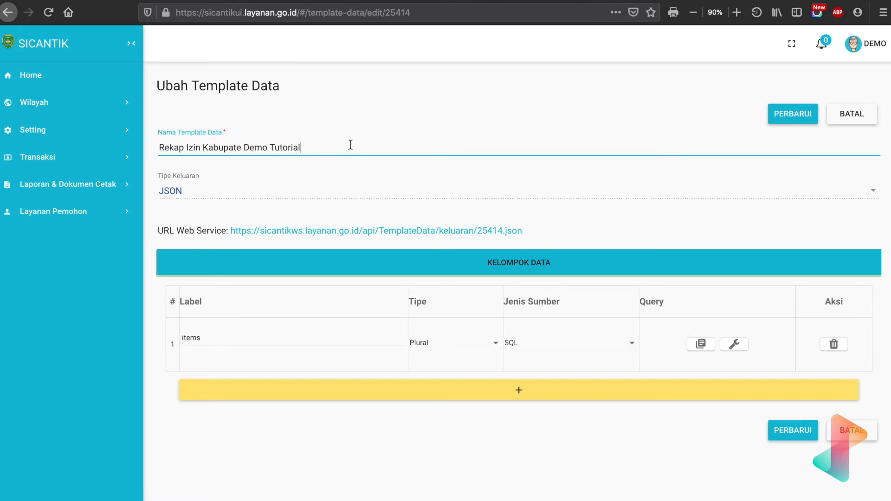
click(353, 187)
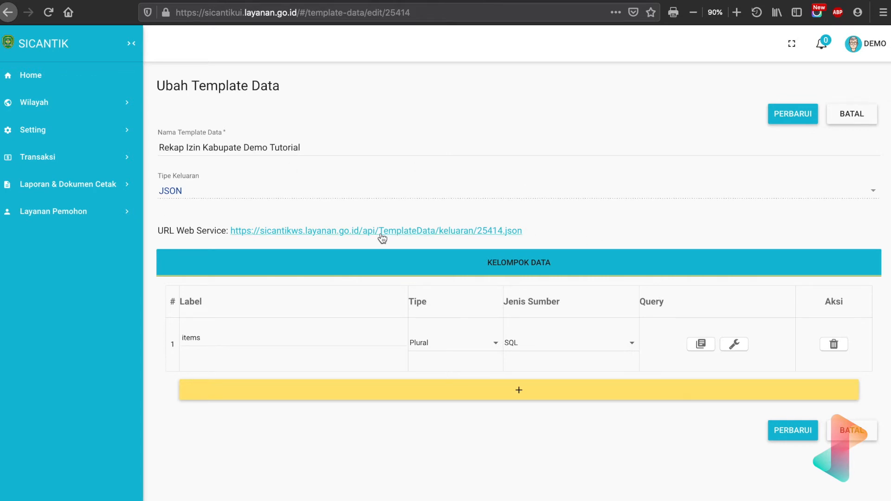
drag(535, 229, 380, 238)
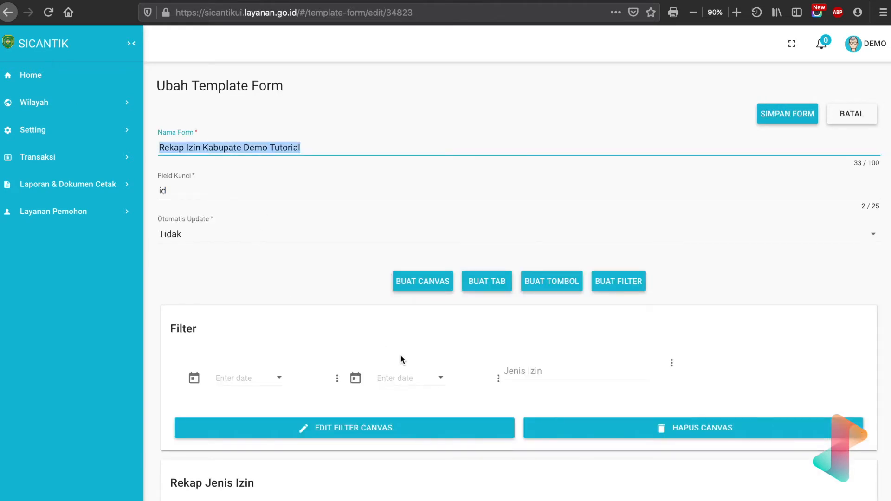
Paste the 25414.json URL into the Rekap Jenis Izin canvas's Web Service Awal, then save canvas and form
scroll(400, 355, down, 5)
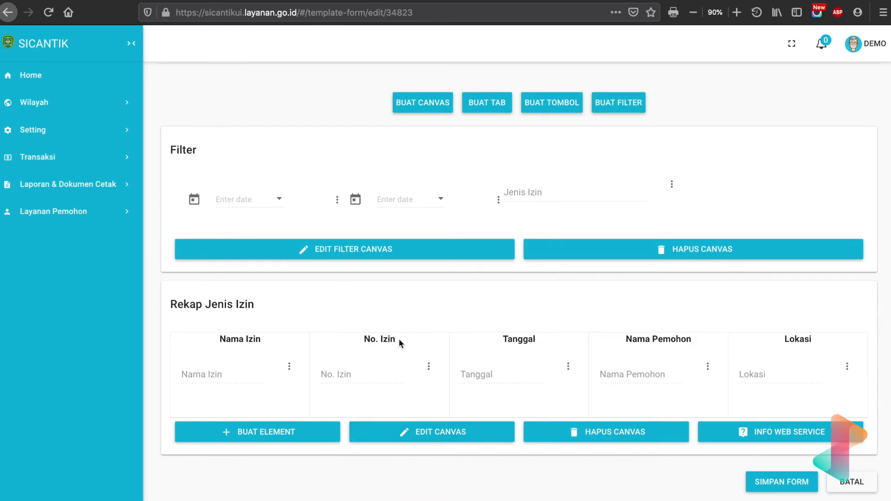
click(431, 441)
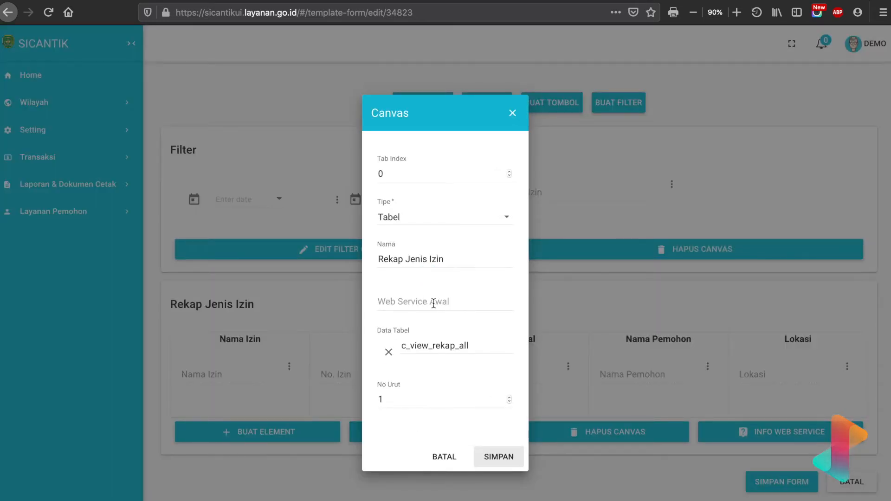
click(434, 303)
key(ctrl+v)
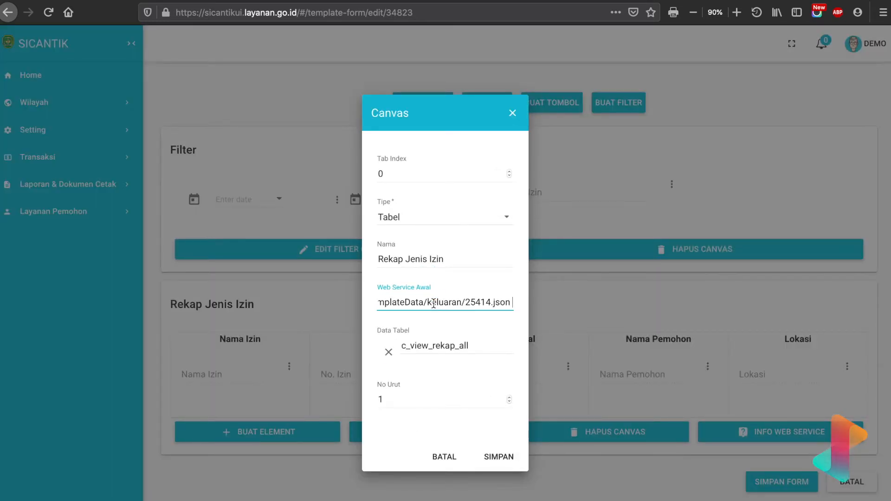
click(510, 458)
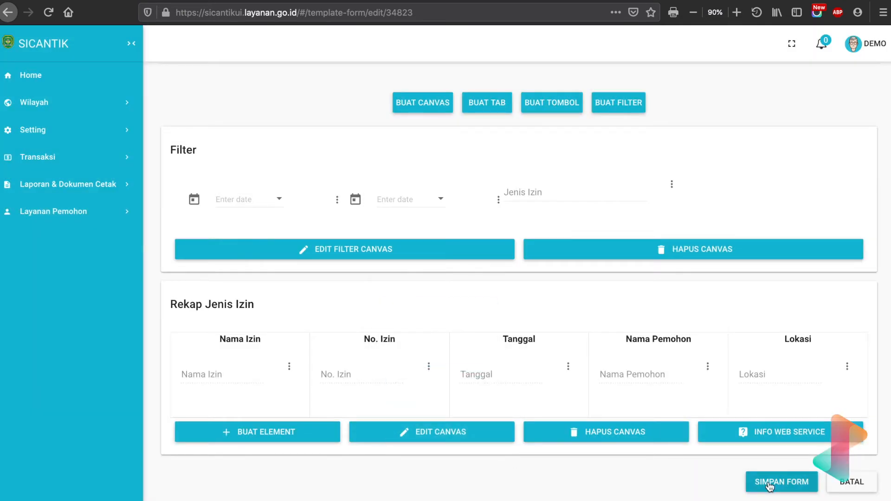
click(769, 485)
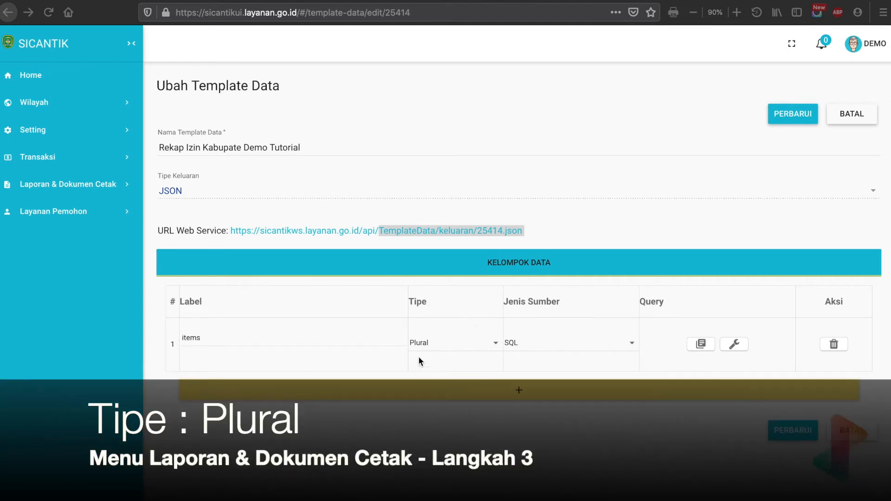
Keep the items data group's Tipe set to Plural
click(446, 353)
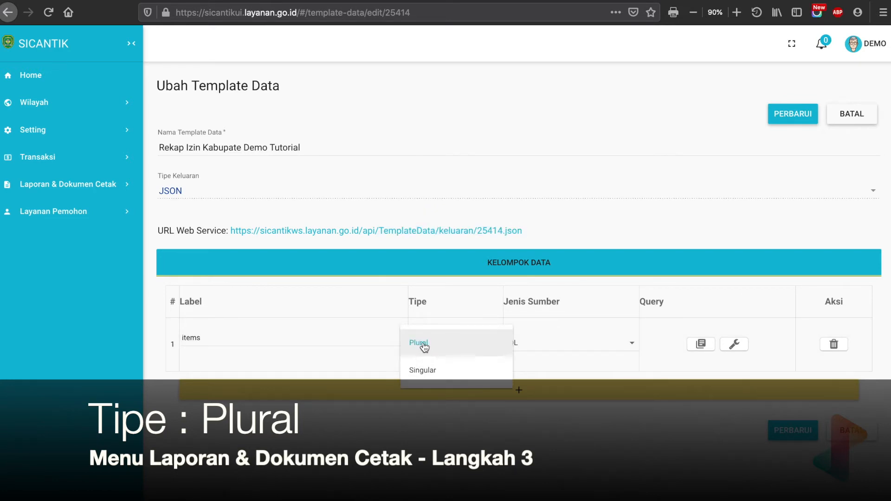
click(444, 350)
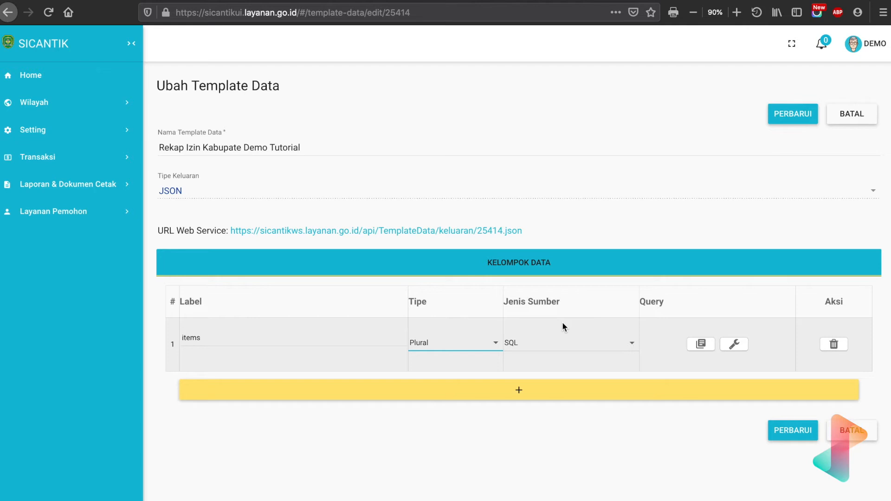
Reopen the Rekap Izin Kabupate Demo Tutorial form's query and add blank lines after select
click(701, 345)
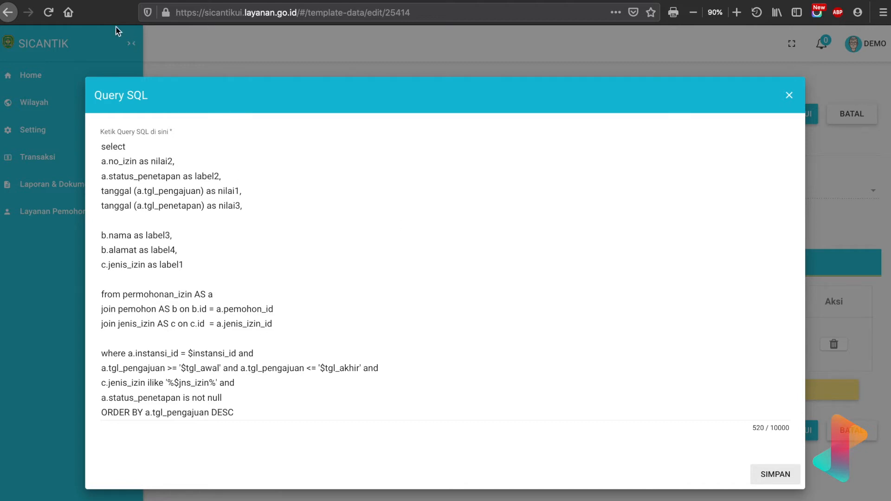
click(68, 1)
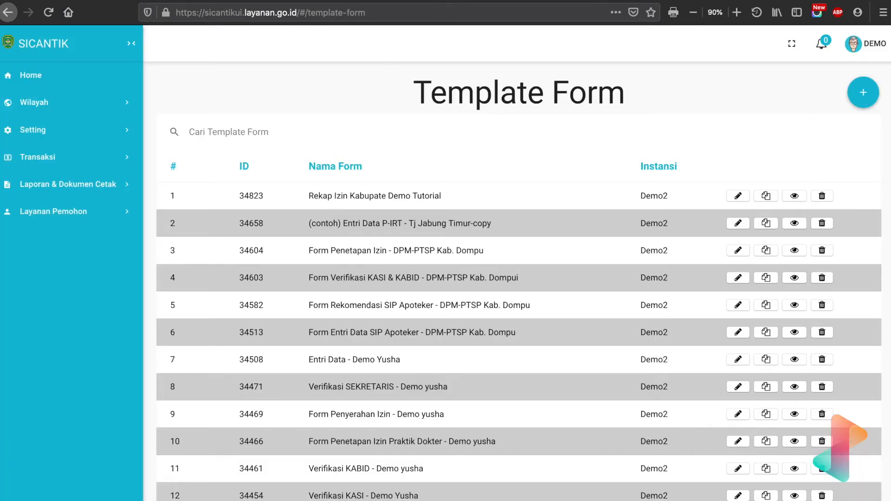
click(738, 195)
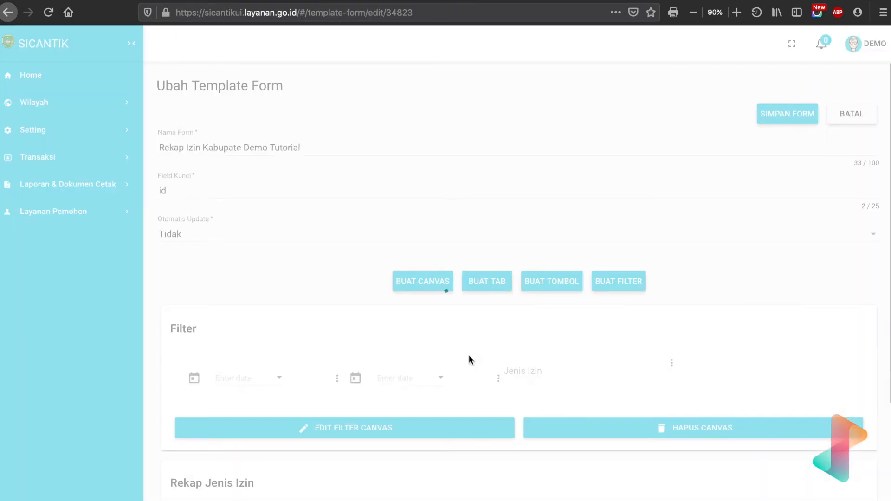
scroll(469, 359, down, 4)
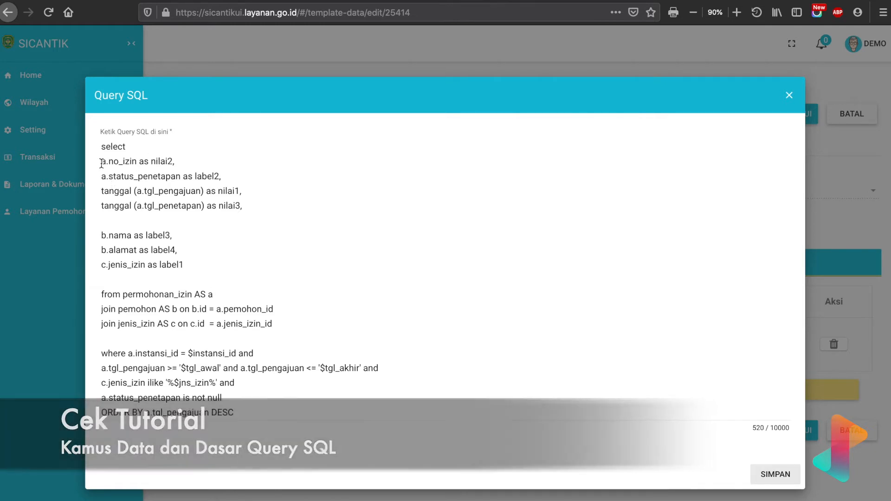
click(135, 151)
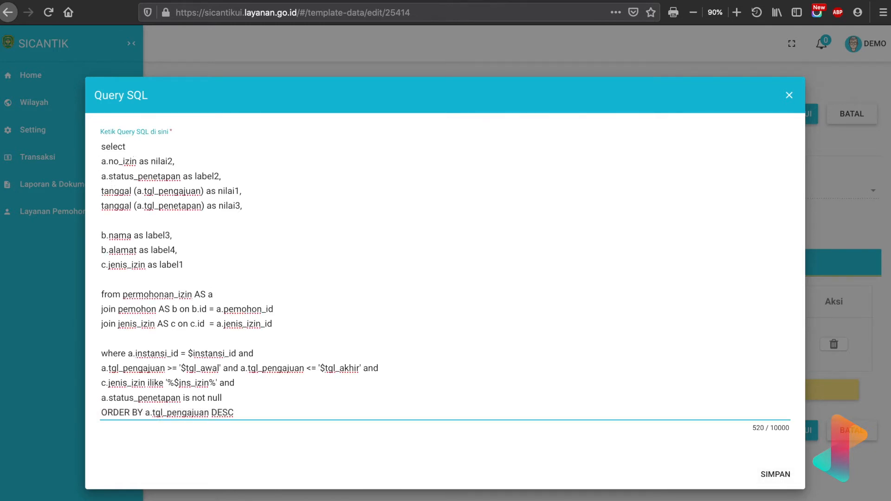
key(Return)
key(Return)
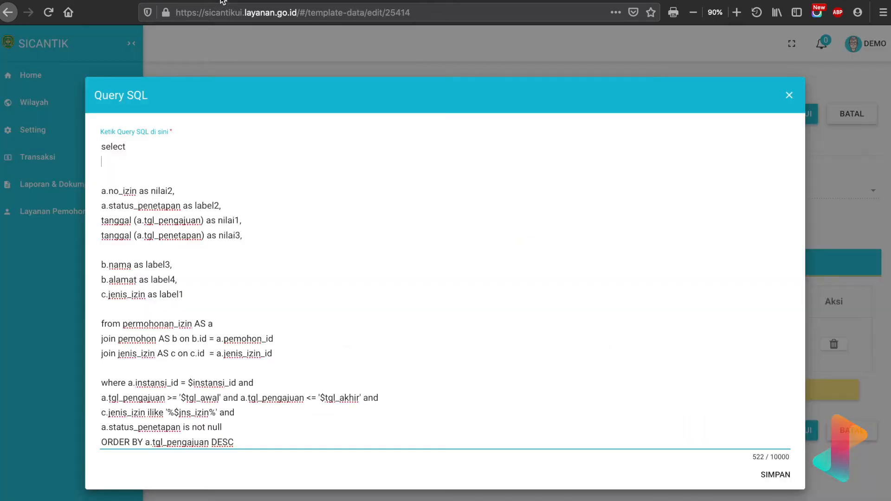
Type 'nama_izin as label1' and check the Nama Izin field's settings without changing them
text(na)
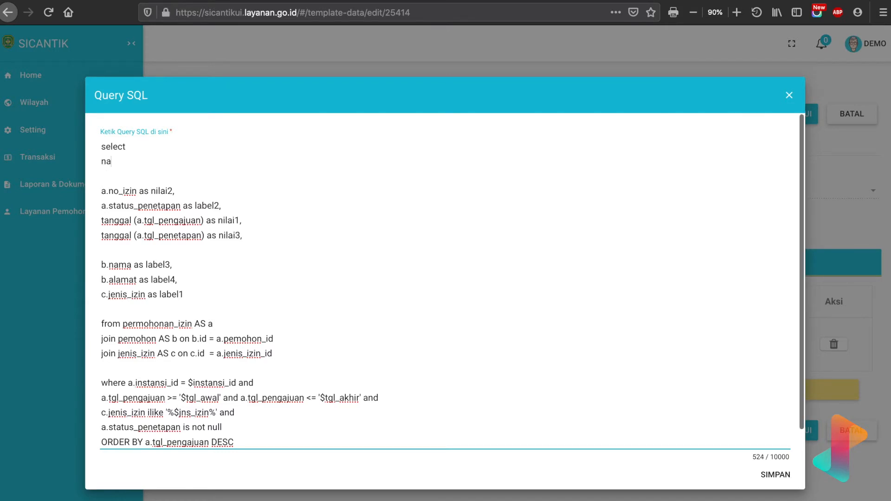
text(ma_izin as label1)
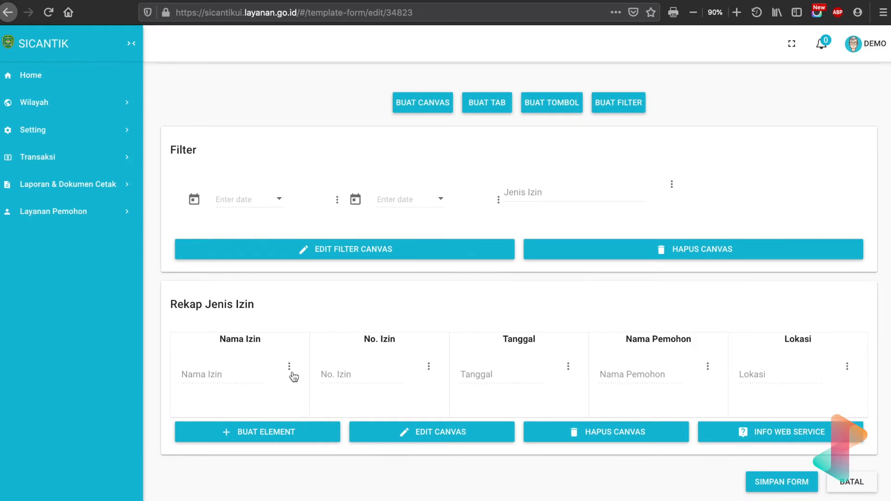
click(290, 369)
click(298, 369)
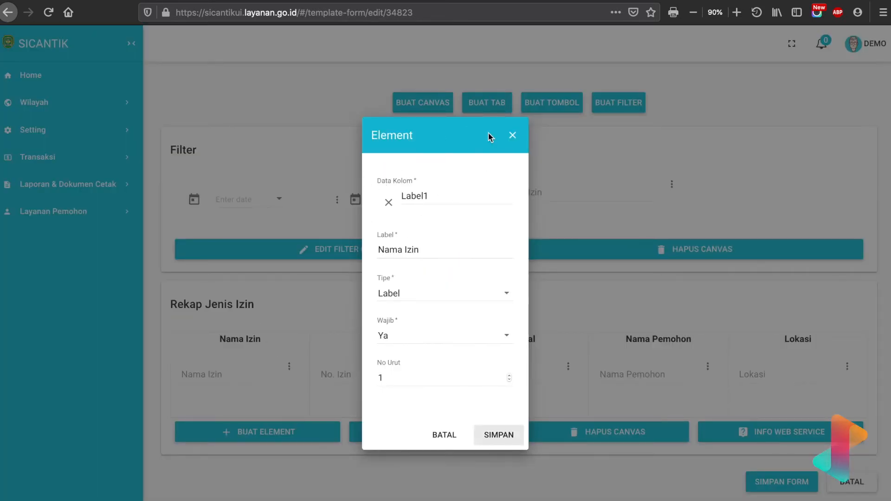
click(513, 136)
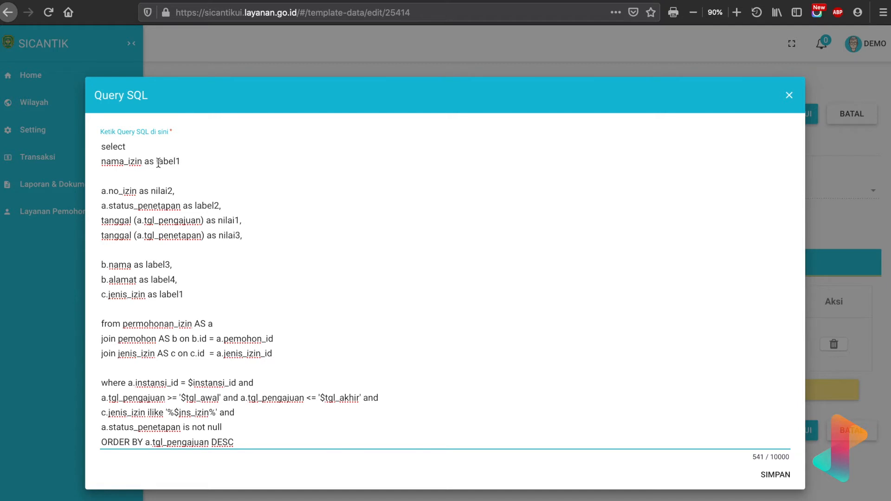
Continue the select list with 'nomor_izin as label2,' and 'tanggal as label3,'
drag(157, 163, 181, 163)
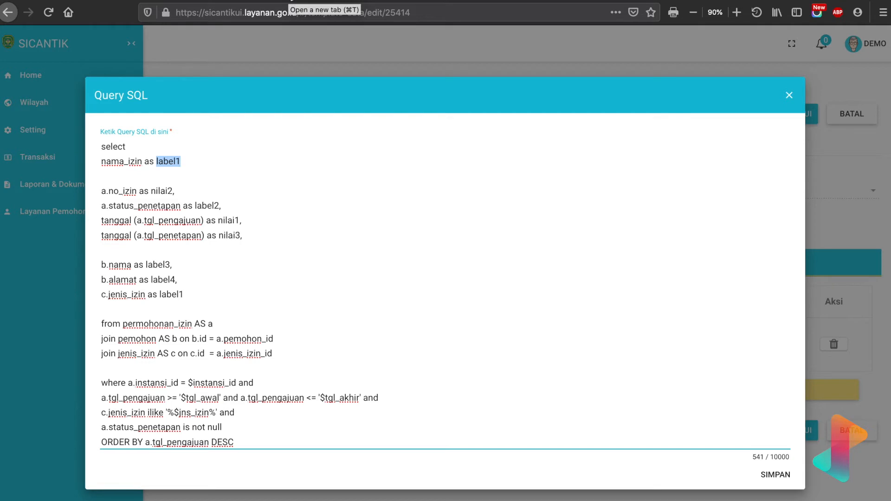
click(195, 162)
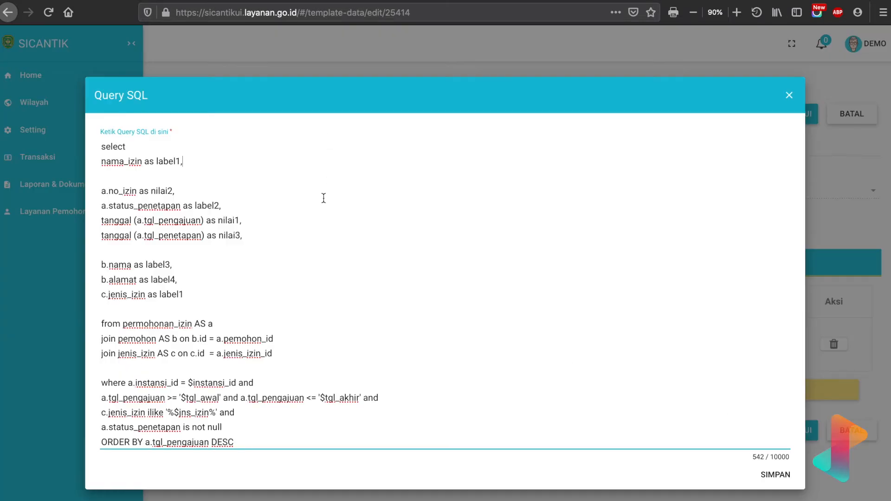
text(nommo)
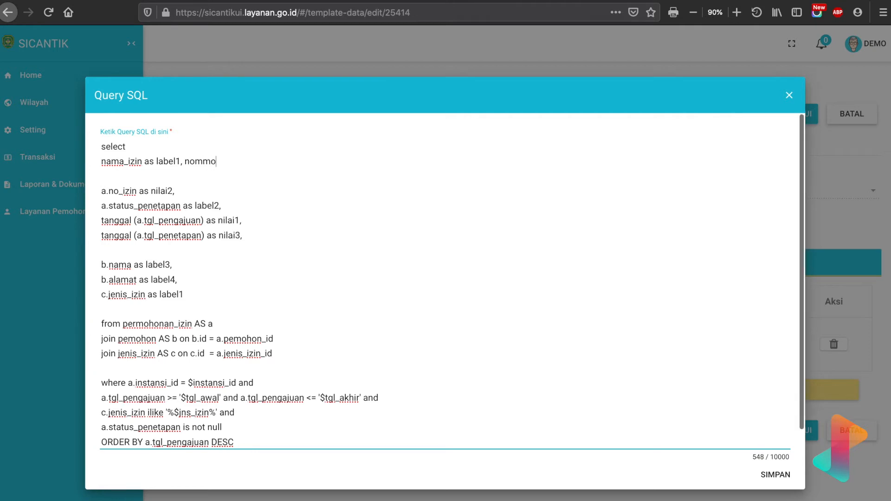
key(BackSpace)
key(BackSpace)
text(or_izin as label2)
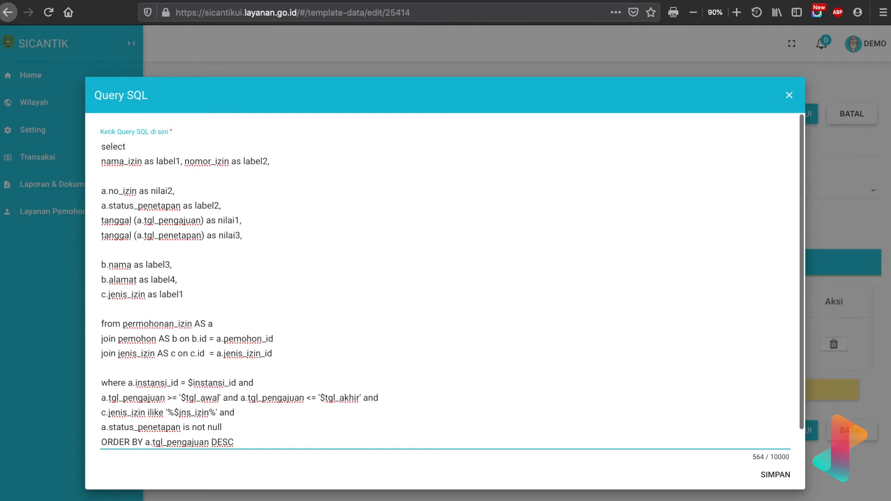
text(,)
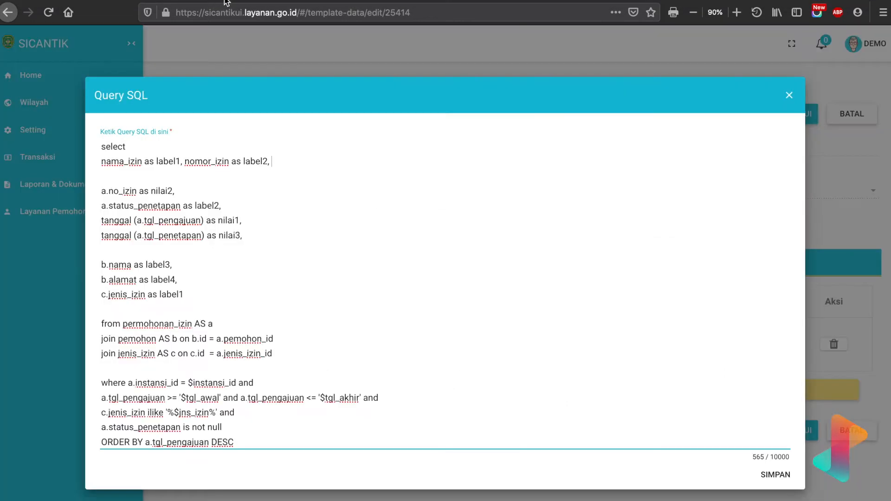
text(ya)
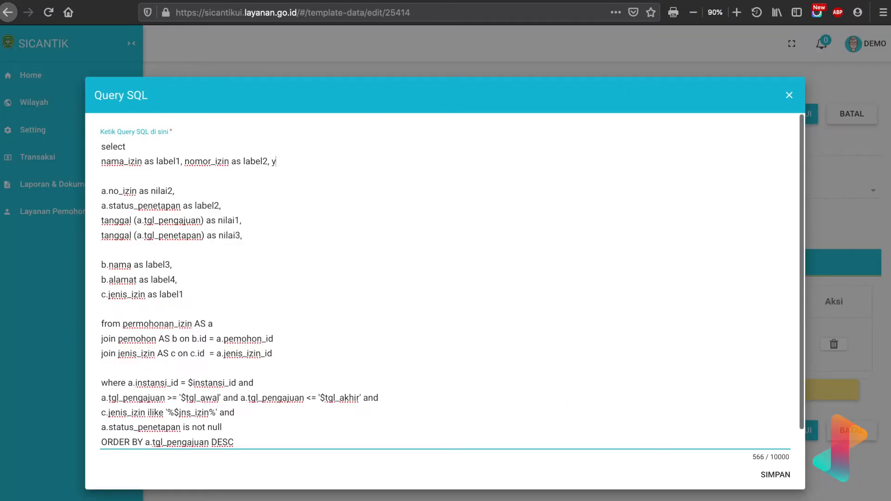
key(BackSpace)
key(BackSpace)
text(tanggal as label3,)
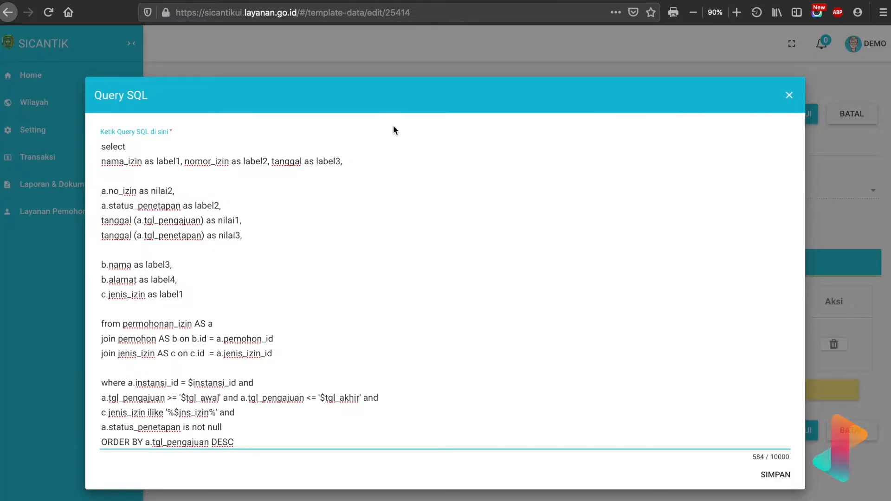
Add 'nama_pemohon as label4' and 'lokasi as label 5' to the select line
text(nam)
key(BackSpace)
key(BackSpace)
key(BackSpace)
text(nama_pem)
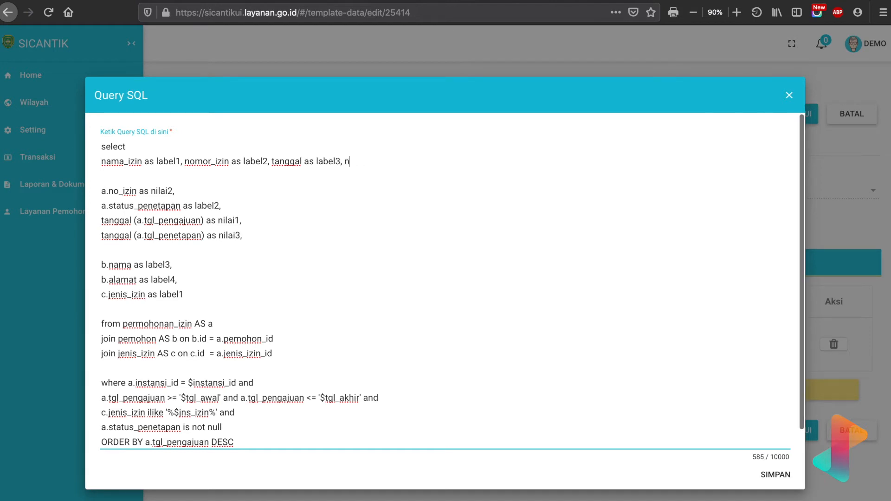
text(ohon as label4,)
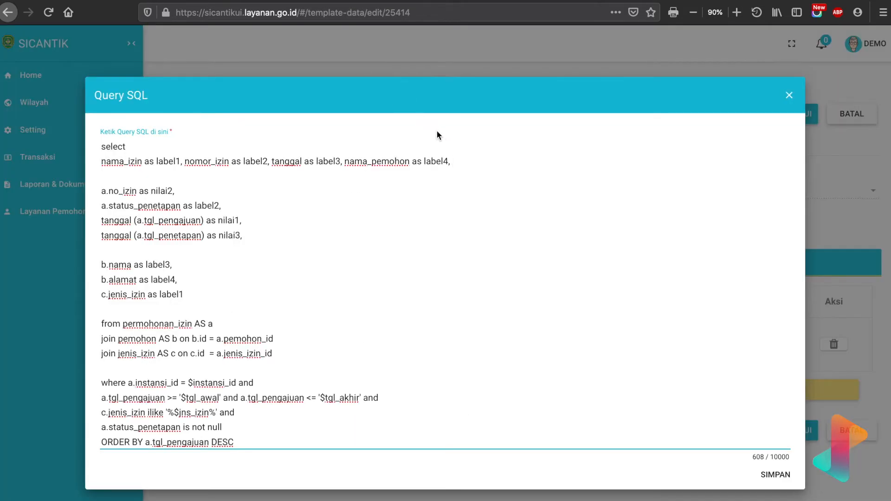
text(lokasi as label )
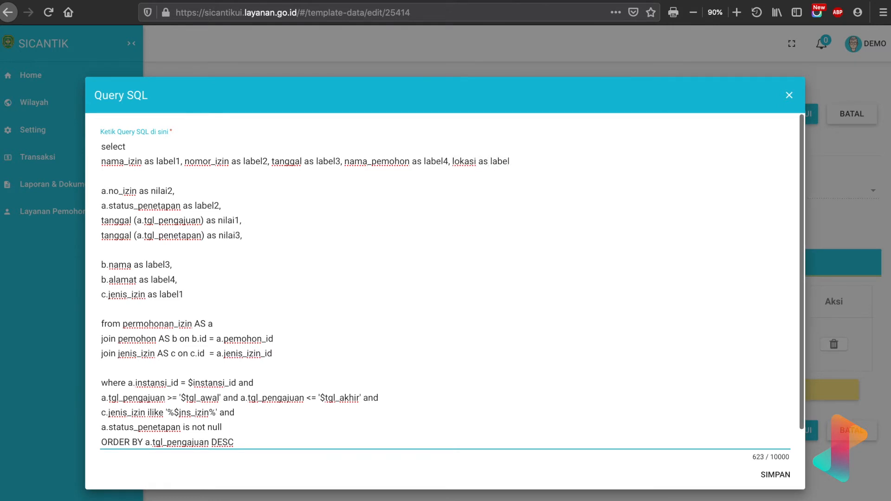
text(5)
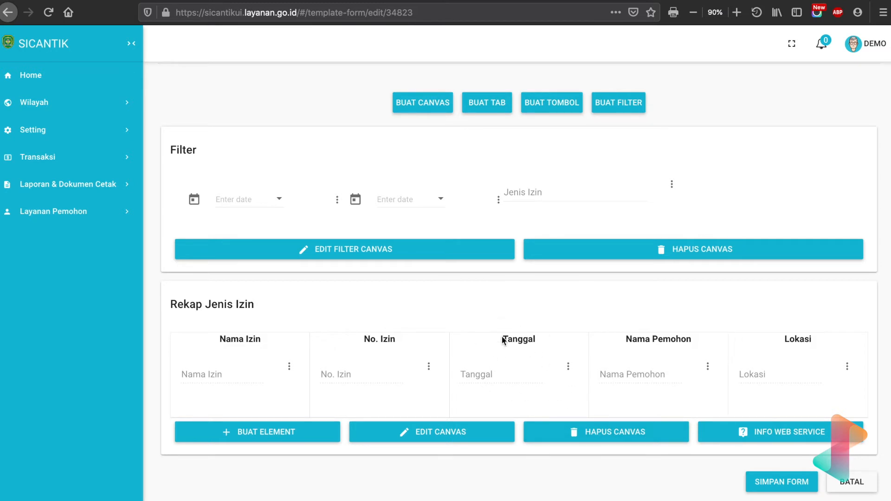
Relabel the Tanggal element to 'Tanggal Penetapan' and save its settings
click(568, 366)
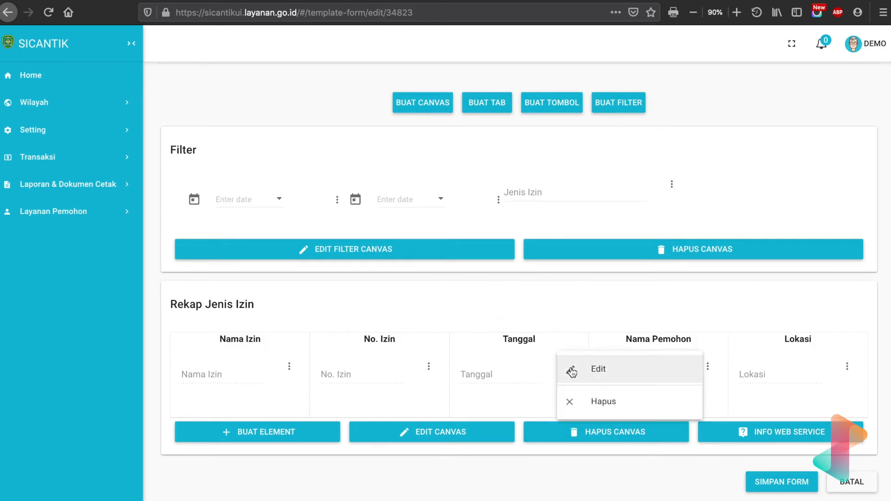
click(576, 376)
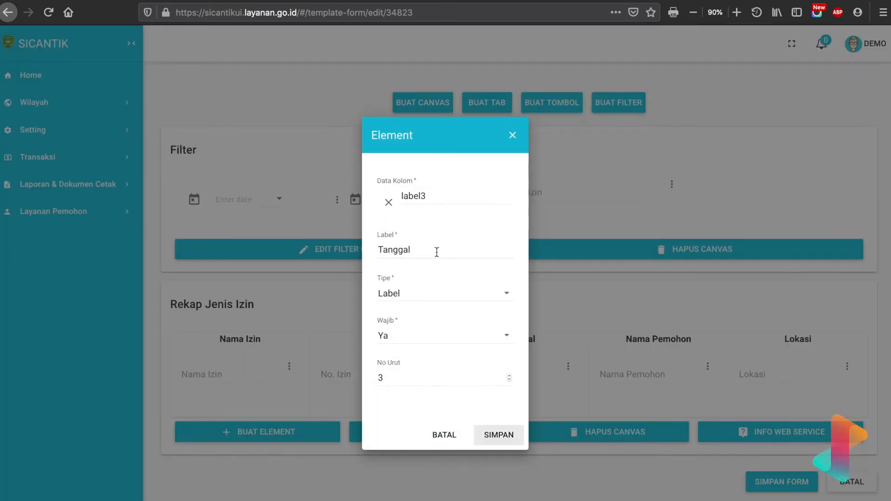
click(436, 252)
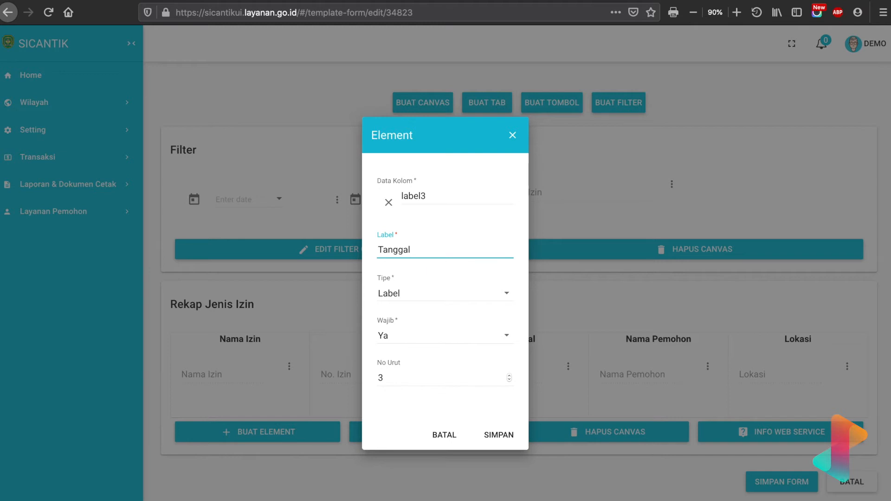
text(Penetapan)
click(488, 439)
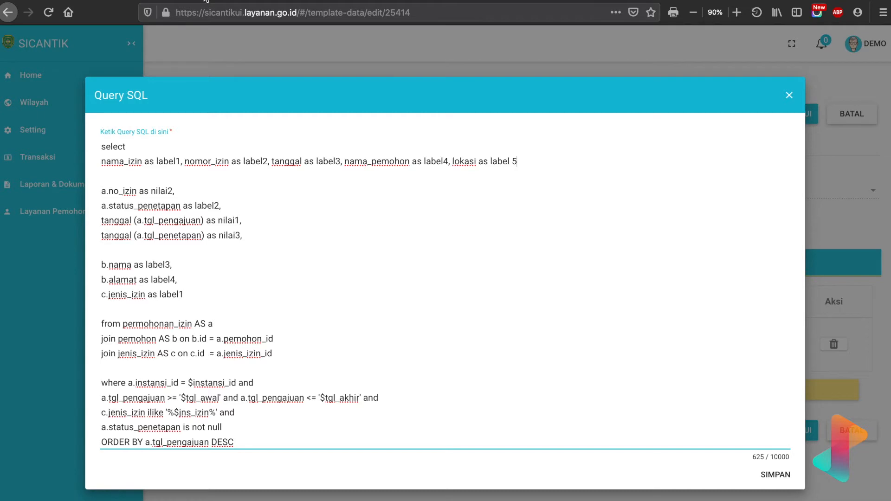
Rename tanggal to tanggal_penetapan and delete the old column lines a.no_izin through c.jenis_izin
click(306, 162)
text(_penetap)
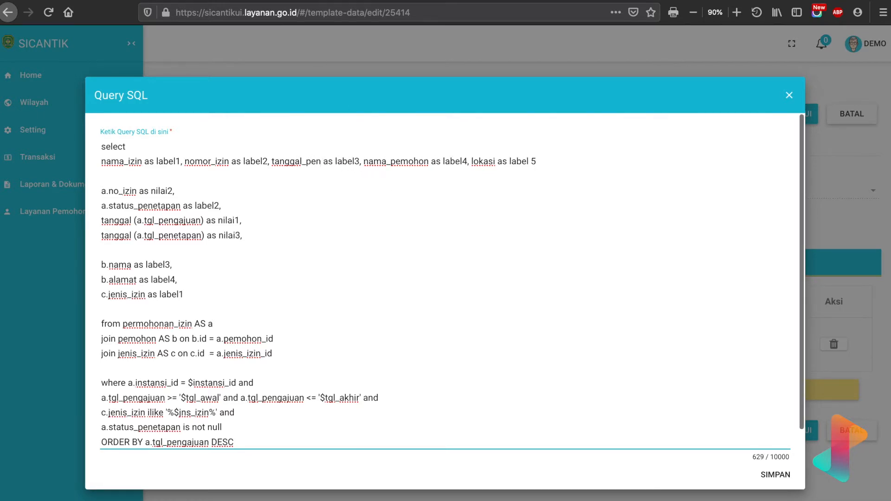
text(an)
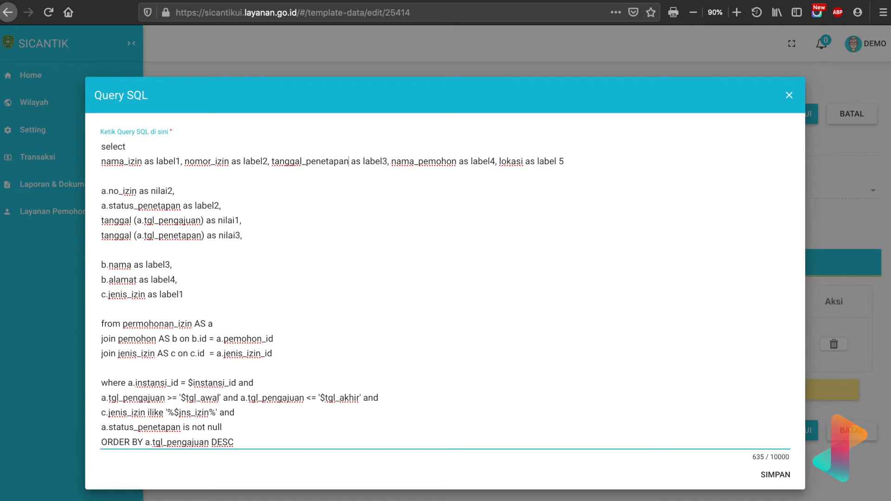
key(super+Tab)
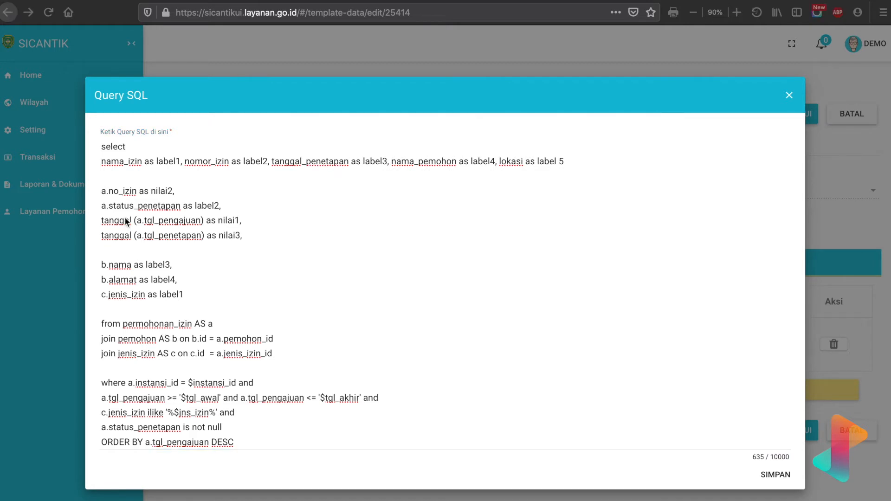
click(114, 206)
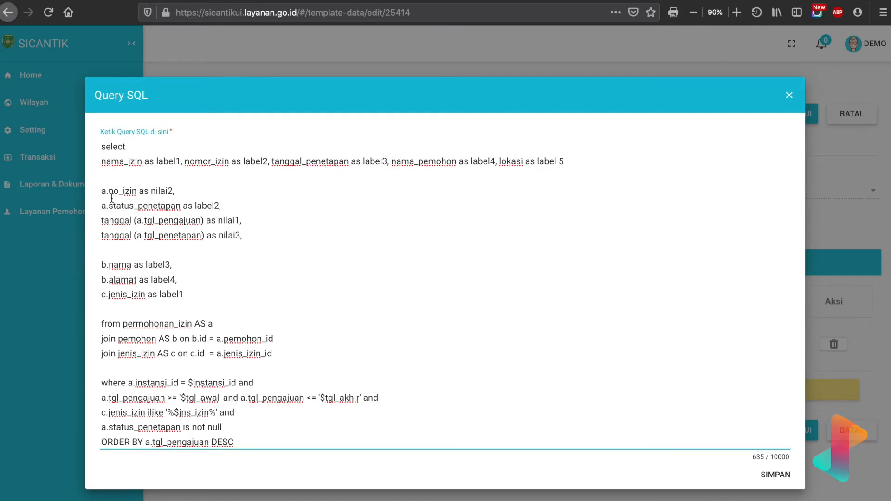
drag(103, 185, 212, 311)
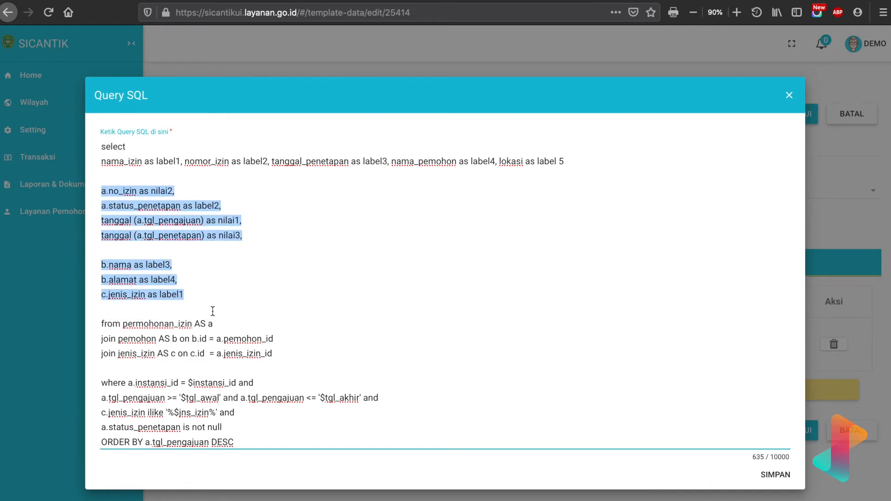
key(BackSpace)
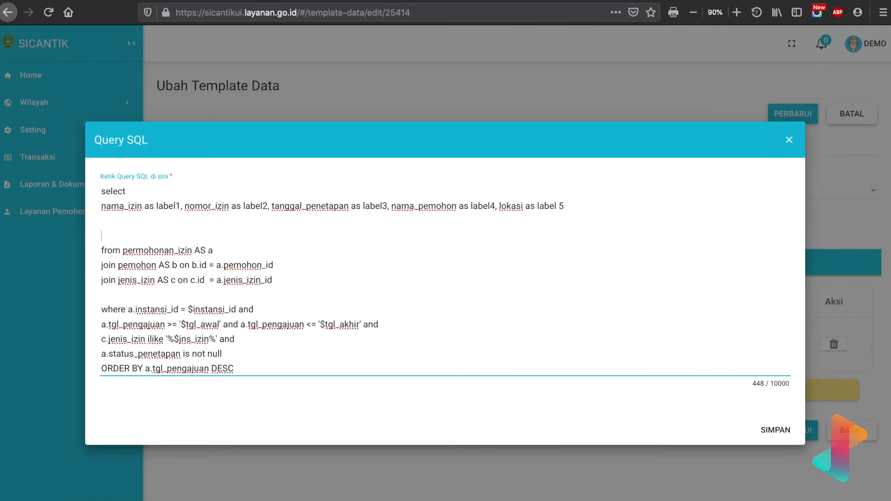
Leave a single 'from' in the query, with permohonan_izin AS a on its own line
key(super+Tab)
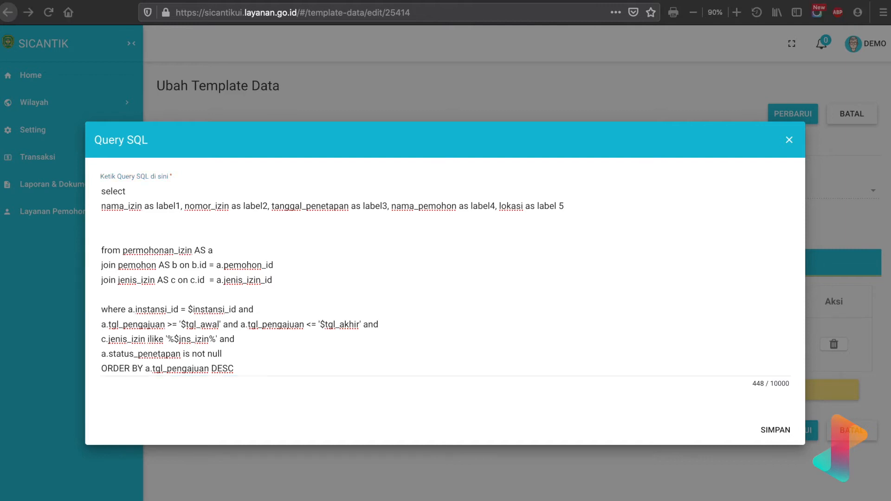
click(122, 221)
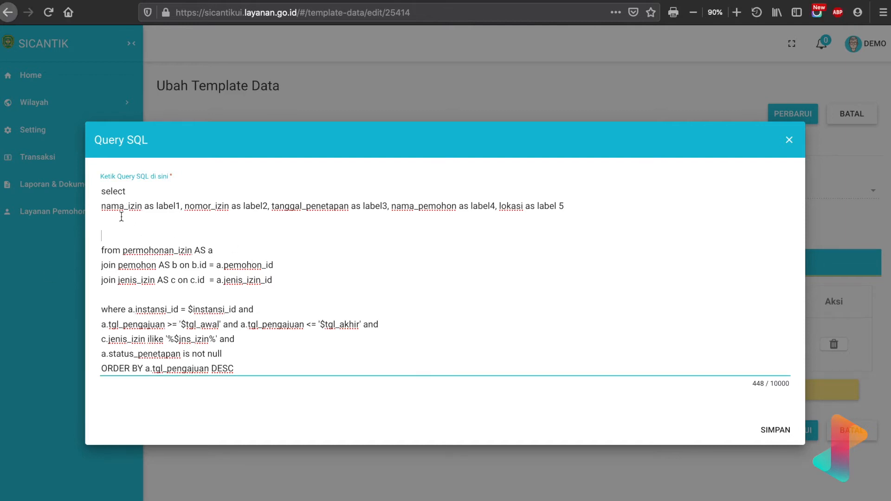
text(from)
drag(122, 250, 99, 250)
key(BackSpace)
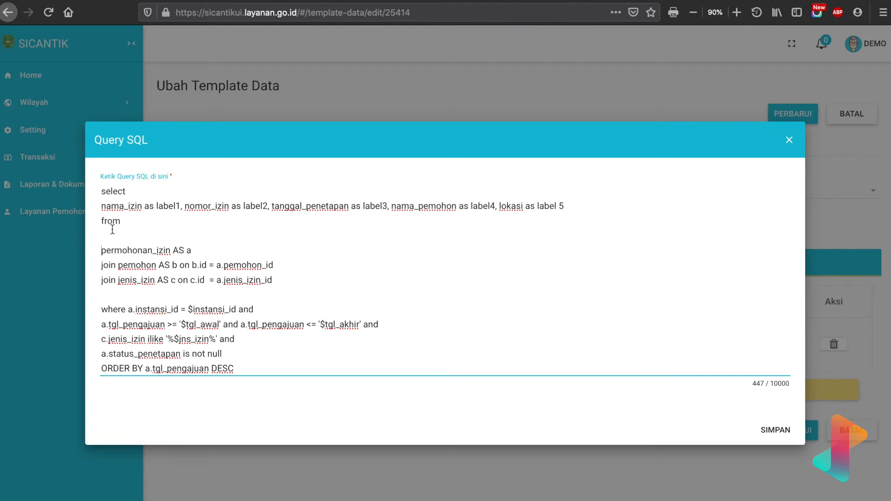
key(BackSpace)
key(BackSpace)
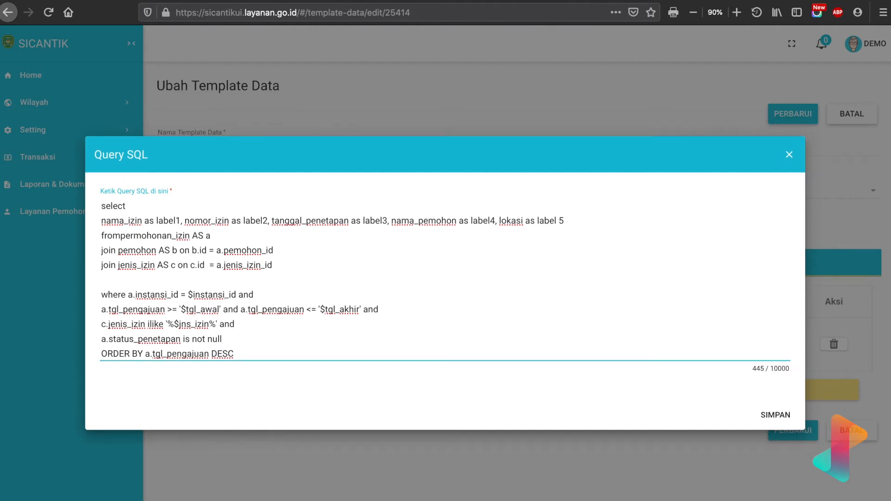
key(Return)
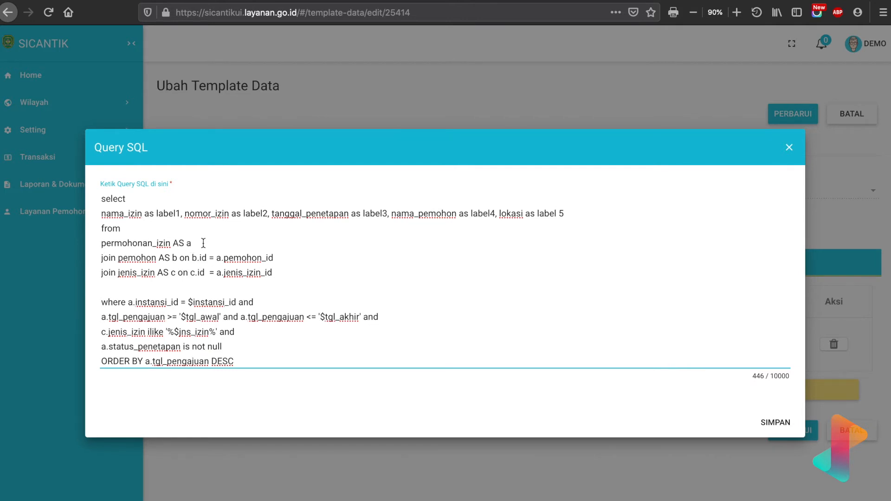
Insert 'left' before both the pemohon join and the jenis_izin join
click(102, 257)
text(le)
text(ft)
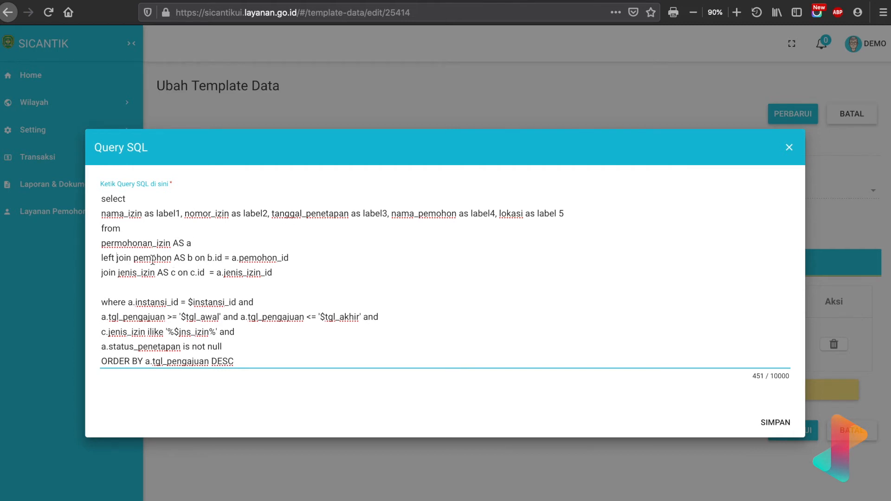
click(100, 276)
click(103, 273)
text(left)
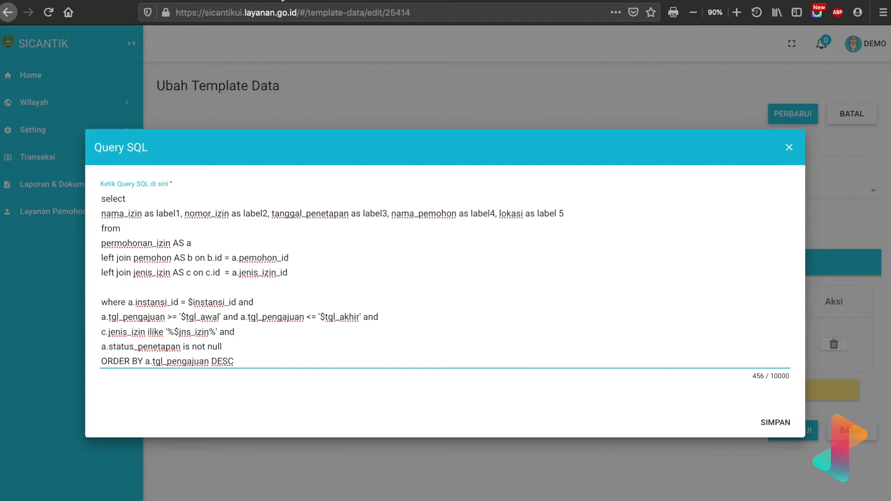
key(ctrl+shift+p)
Load sicantikui.layanan.go.id in the private window and log in
text(sicantikui.layanan.go.id/)
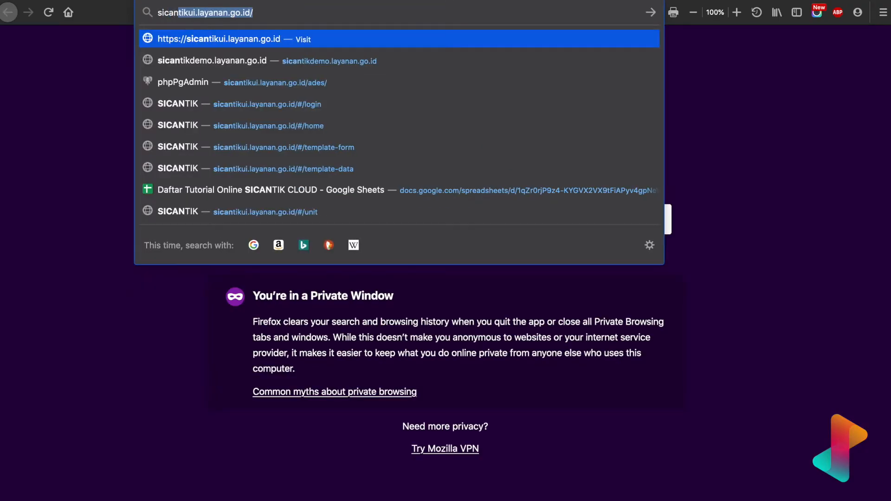
key(Return)
click(374, 256)
text(demo)
key(Tab)
text(•••••••)
key(Return)
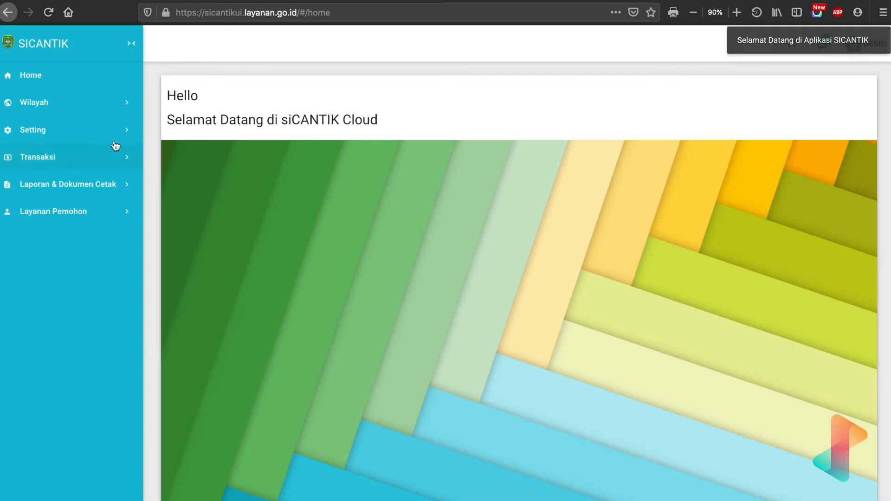
Go to Setting > Form & Data > Kamus Data, search 'permohonan_izi' and view permohonan_izin
click(113, 141)
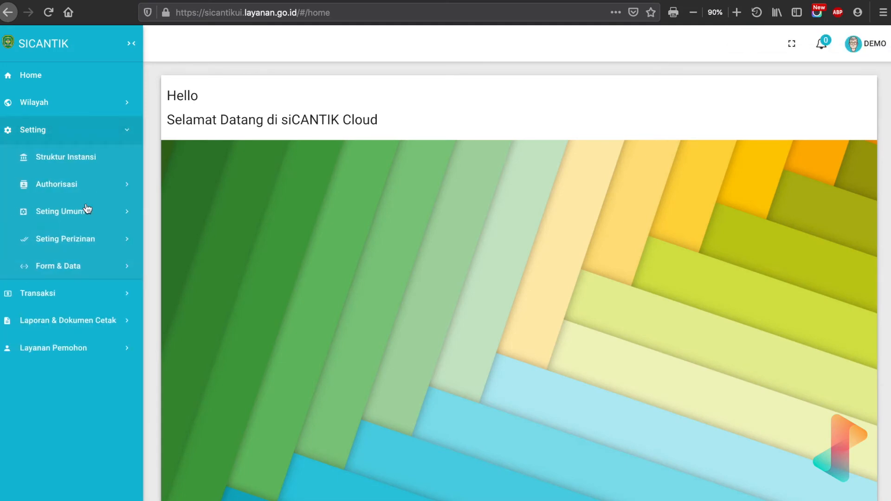
click(84, 273)
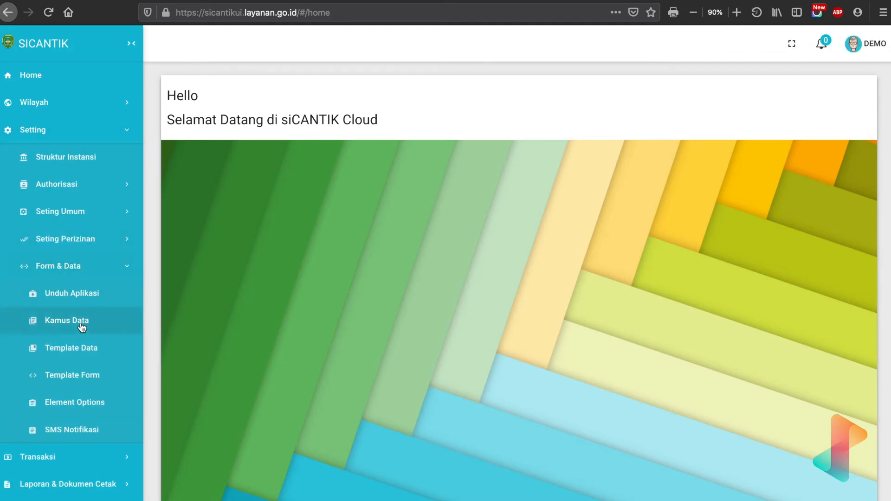
click(66, 330)
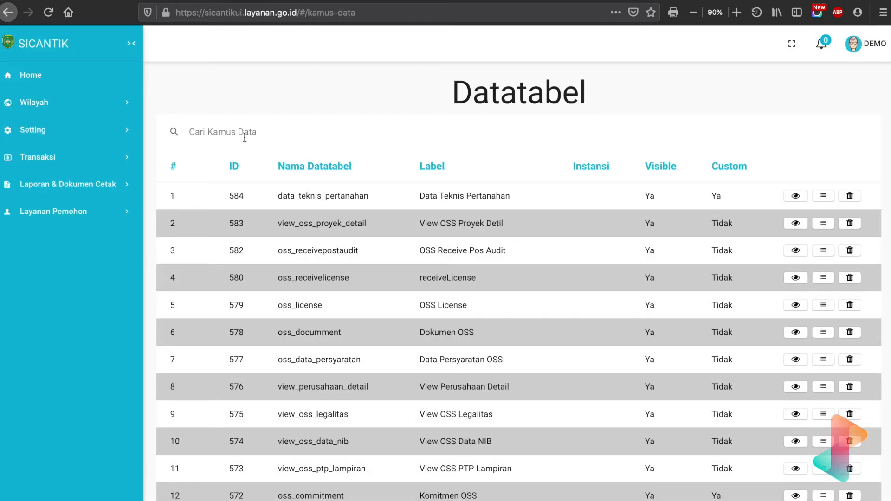
click(244, 138)
text(permoho)
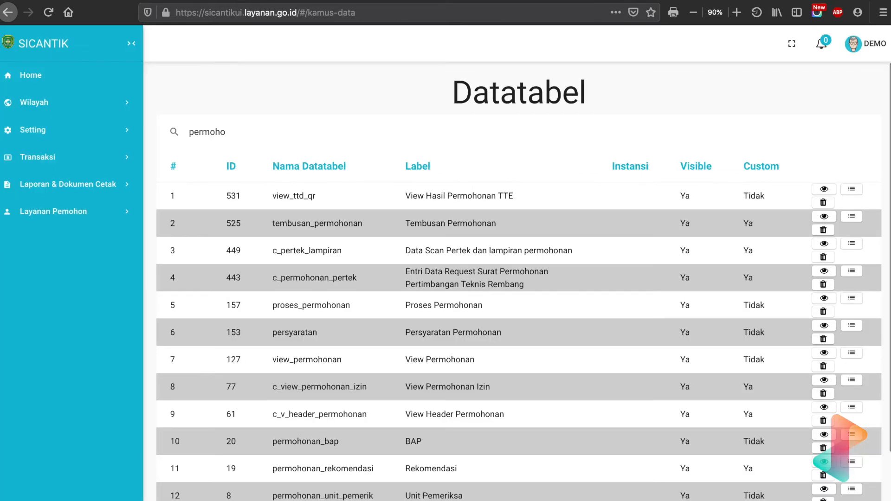
text(nan_)
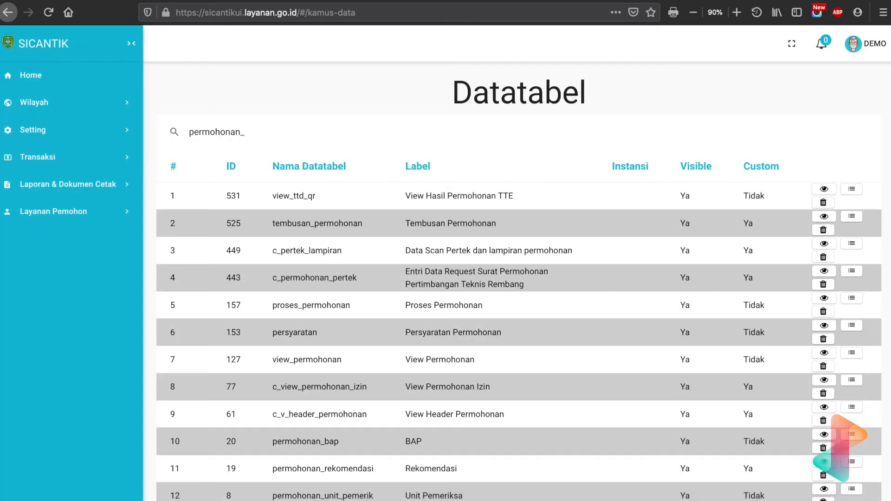
text(izi)
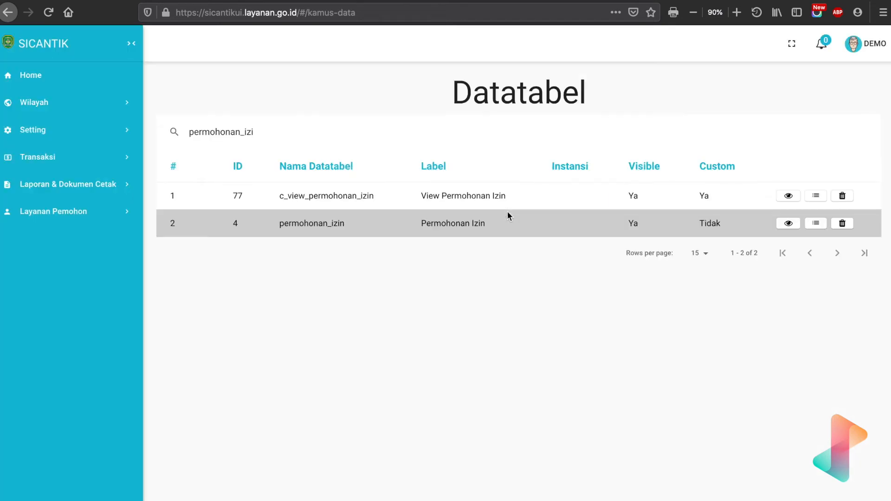
click(789, 223)
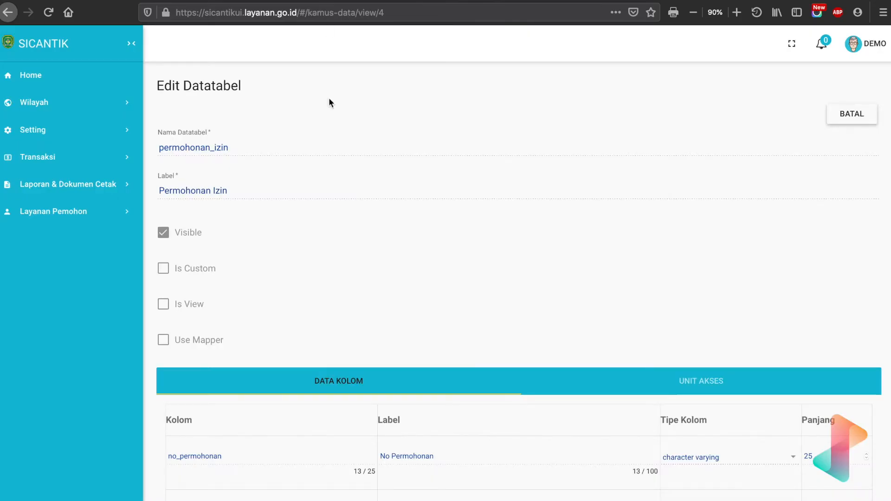
Find the tgl_penetapan column in the permohonan_izin definition and copy its name
scroll(350, 252, down, 5)
scroll(350, 252, down, 3)
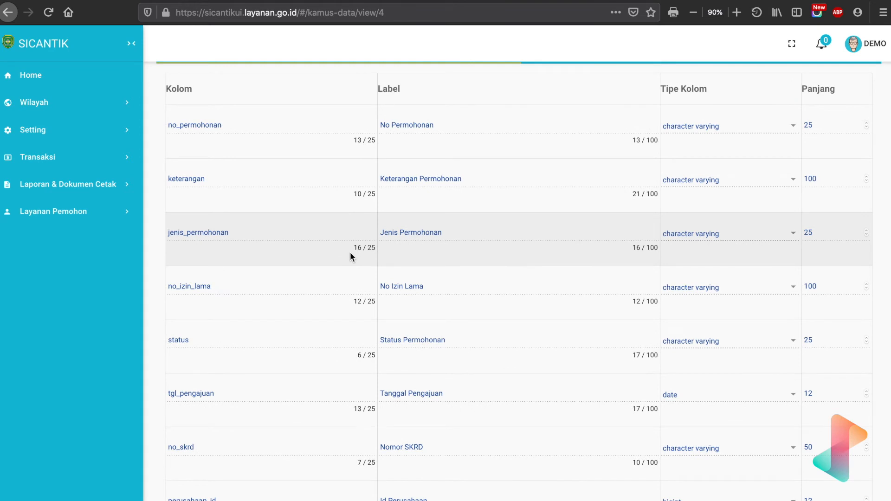
text(pene)
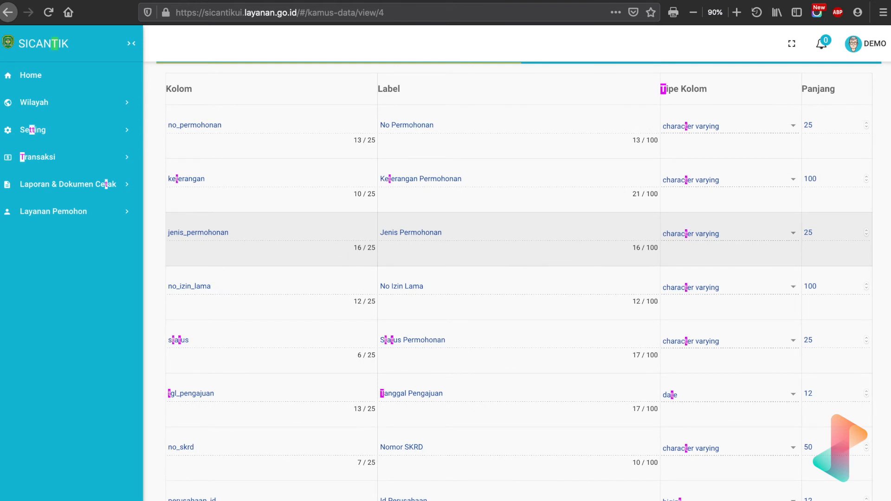
text(ta)
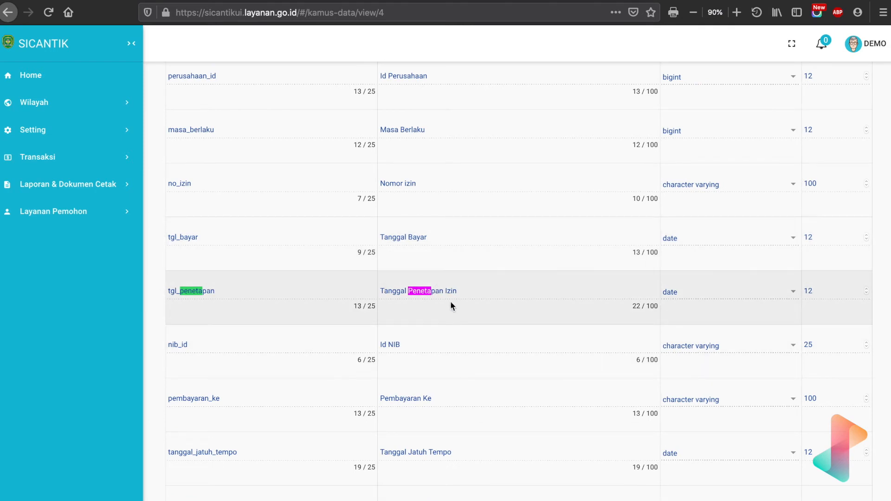
drag(214, 291, 168, 293)
key(ctrl+c)
Replace tanggal_penetapan in the select list with tanggal(a.tgl_penetapan)
click(232, 1)
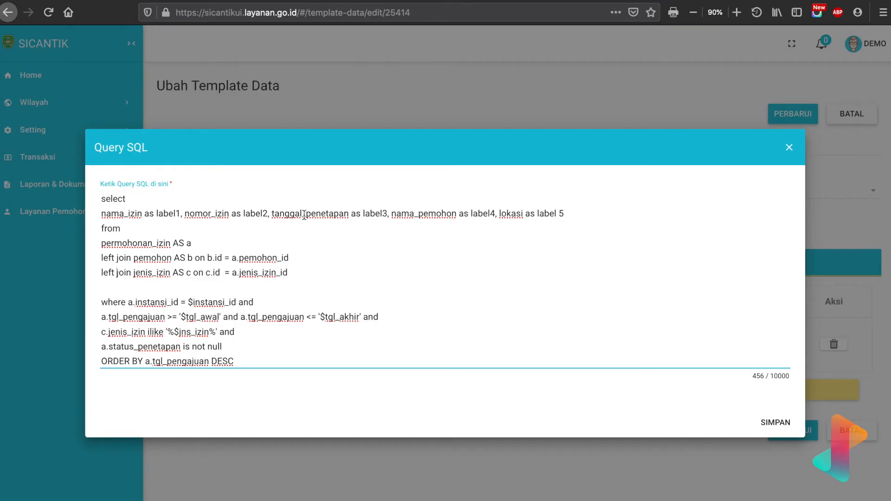
drag(272, 213, 346, 213)
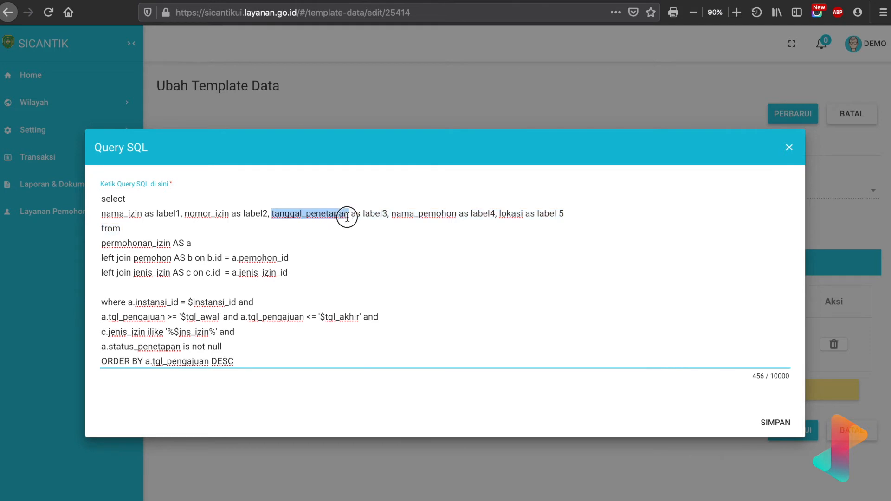
key(ctrl+v)
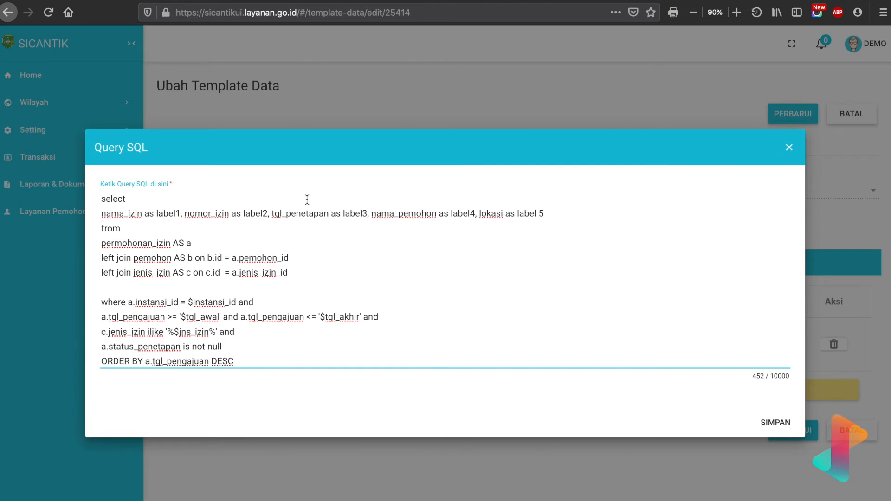
click(272, 213)
text(tanggal)
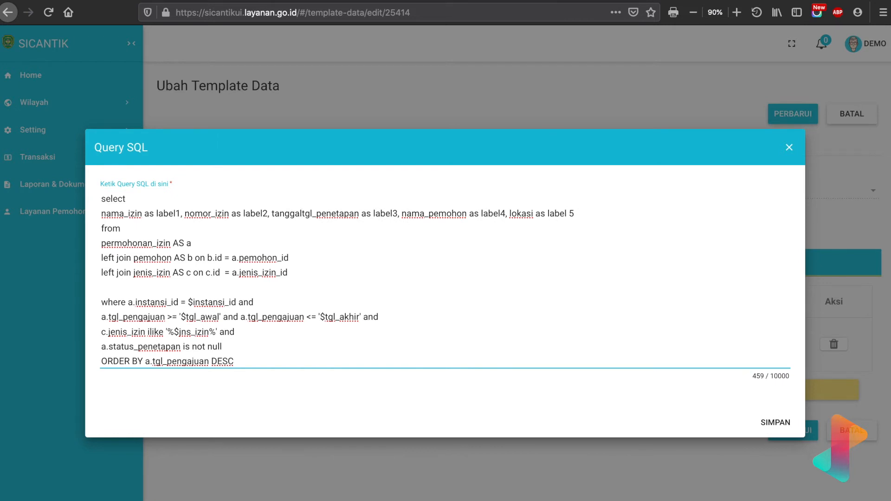
text(()
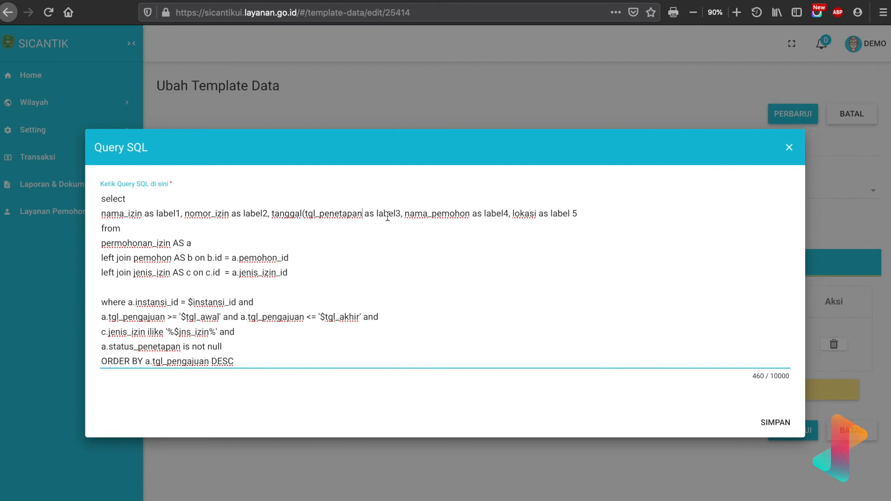
text())
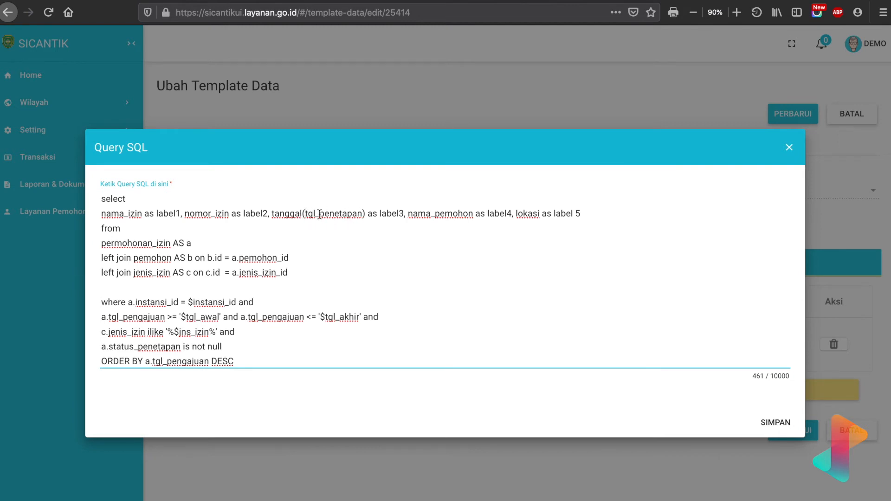
text(a.)
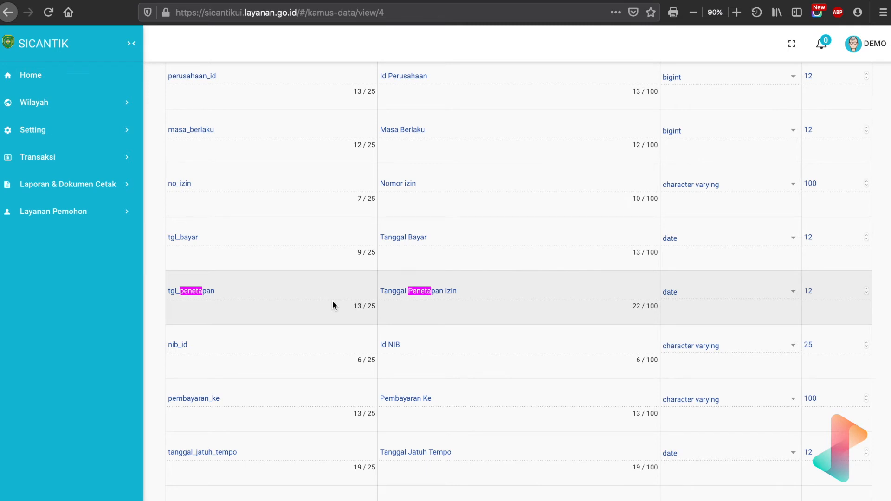
Copy lokasi_izin from the column list and paste it over lokasi in the query
text(lokas)
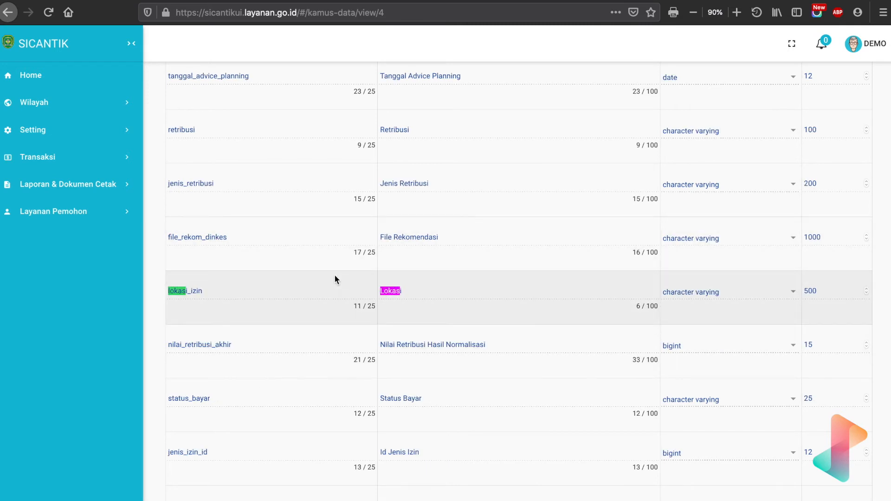
drag(210, 290, 166, 290)
key(ctrl+c)
key(ctrl+Tab)
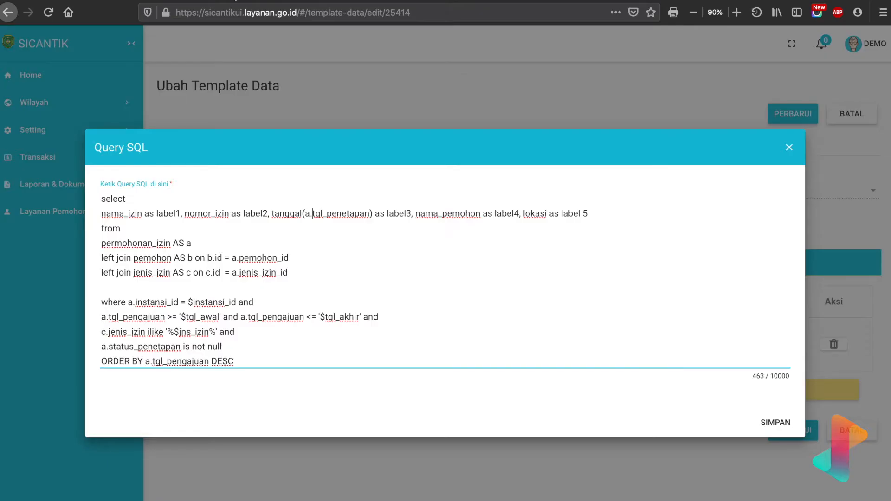
double_click(533, 213)
key(ctrl+v)
Search the permohonan_izin page for 'pemohon', then leave the table definition
click(351, 1)
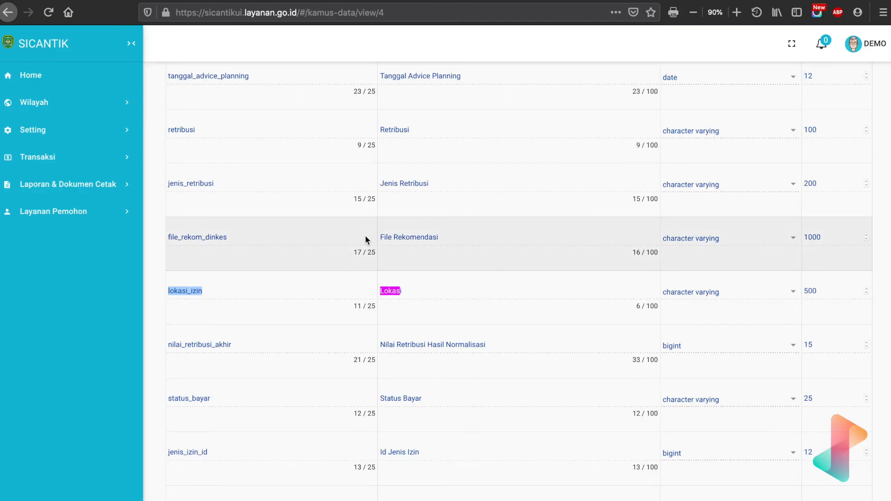
click(340, 240)
key(ctrl+f)
text(pemohon AS b on b.id = a.pemohon_id)
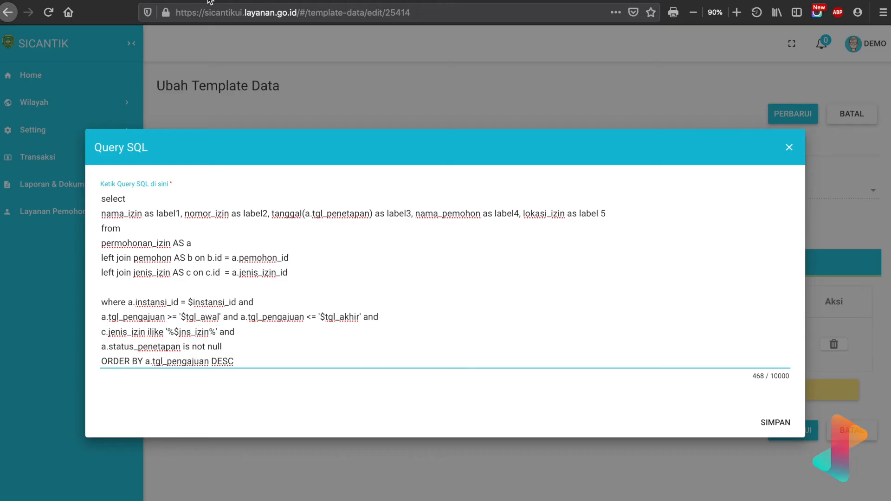
scroll(221, 93, up, 20)
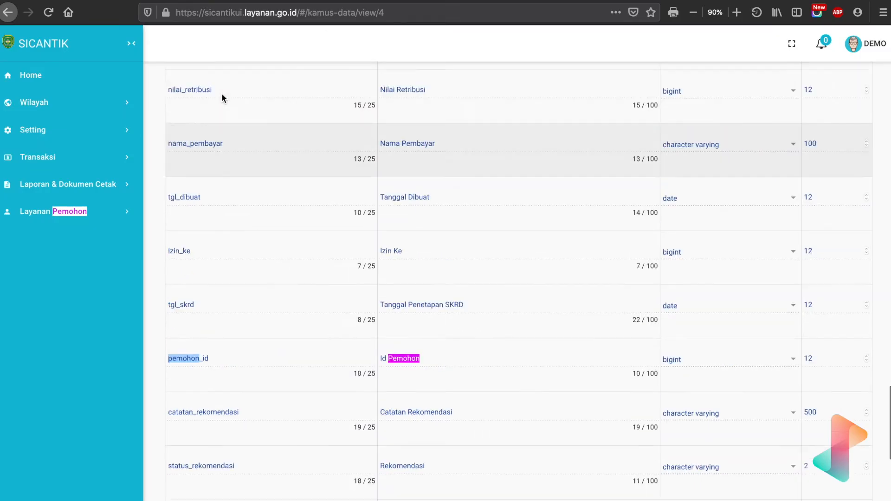
click(854, 114)
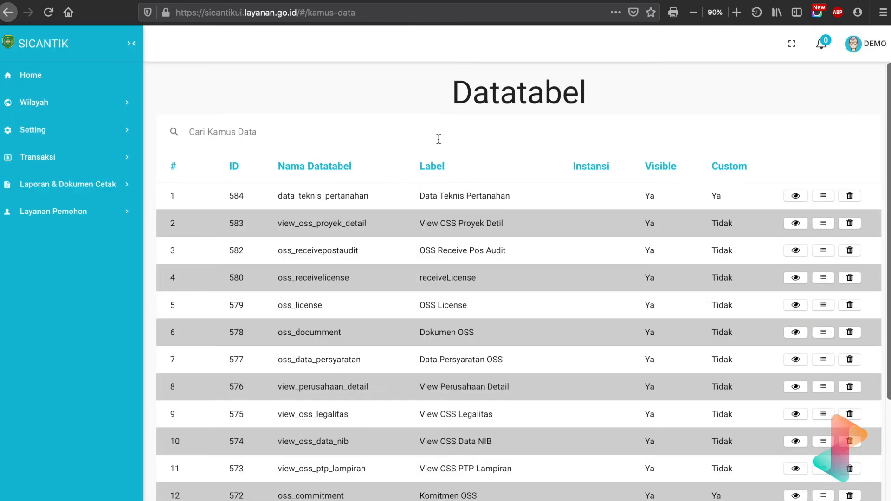
Replace nama_pemohon with b.nama from the pemohon table, and prefix lokasi_izin with 'a.'
click(429, 131)
text(pemohon)
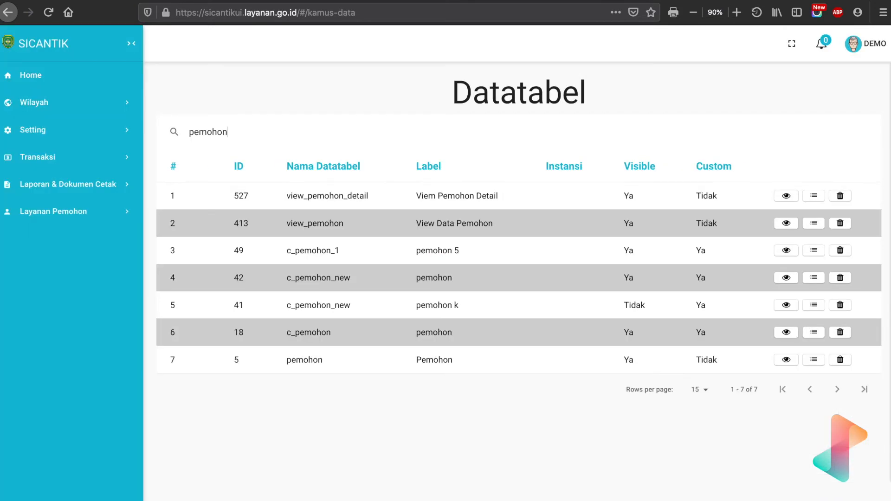
click(786, 360)
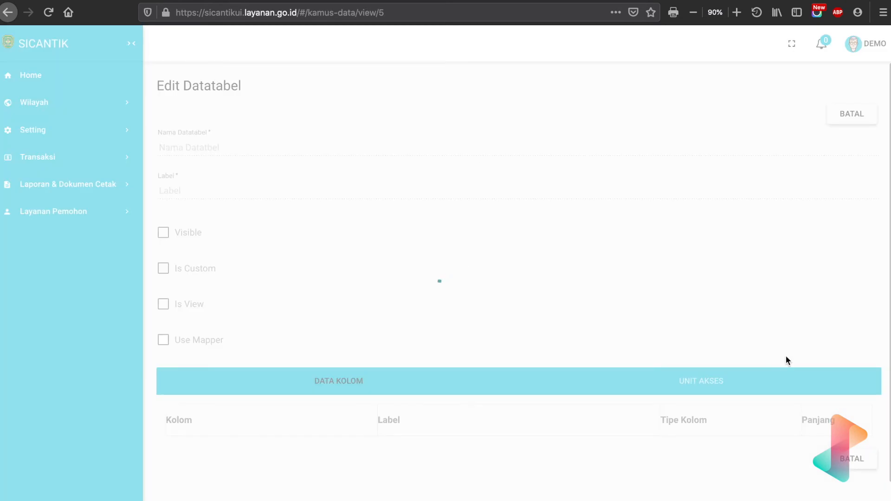
scroll(463, 267, down, 5)
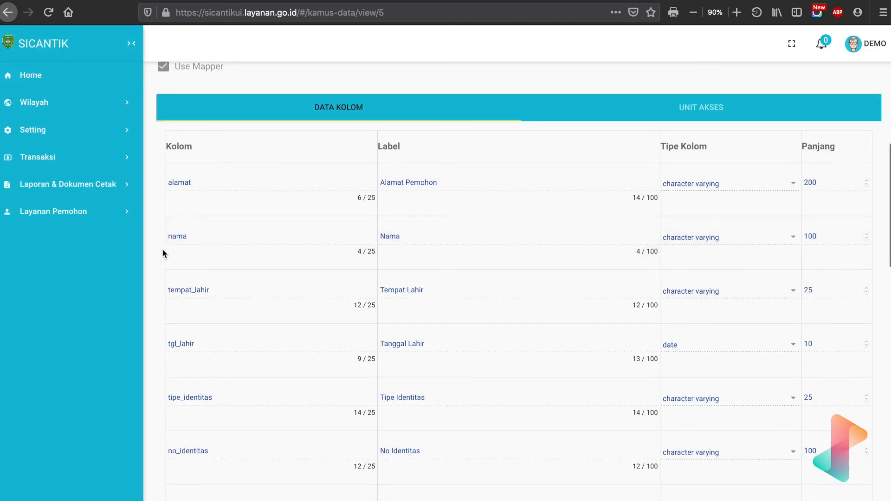
drag(188, 237, 165, 235)
key(ctrl+c)
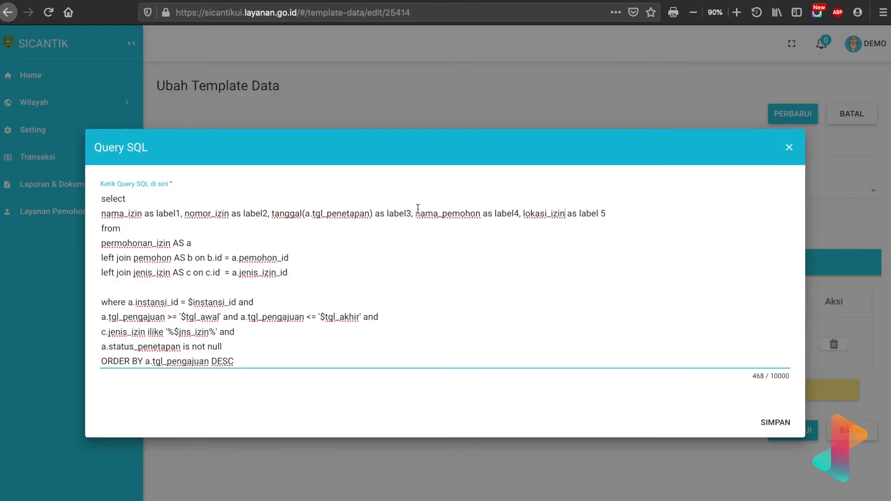
double_click(433, 216)
key(ctrl+v)
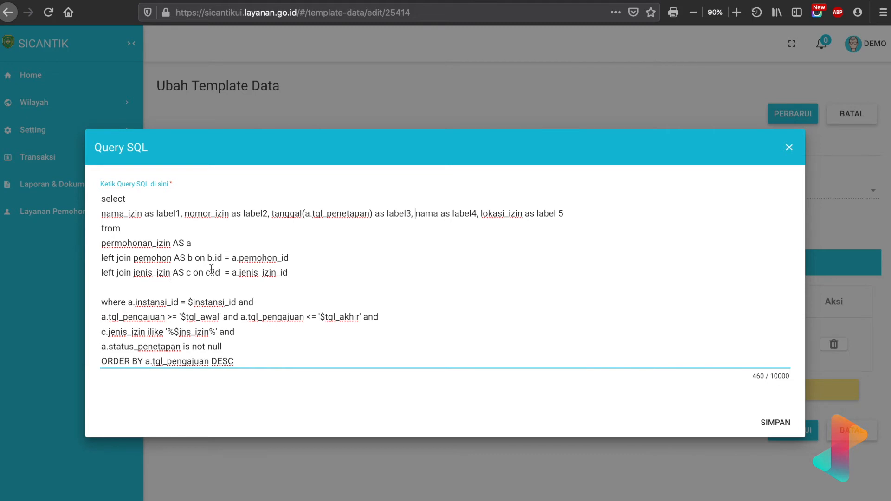
click(416, 213)
text(b.)
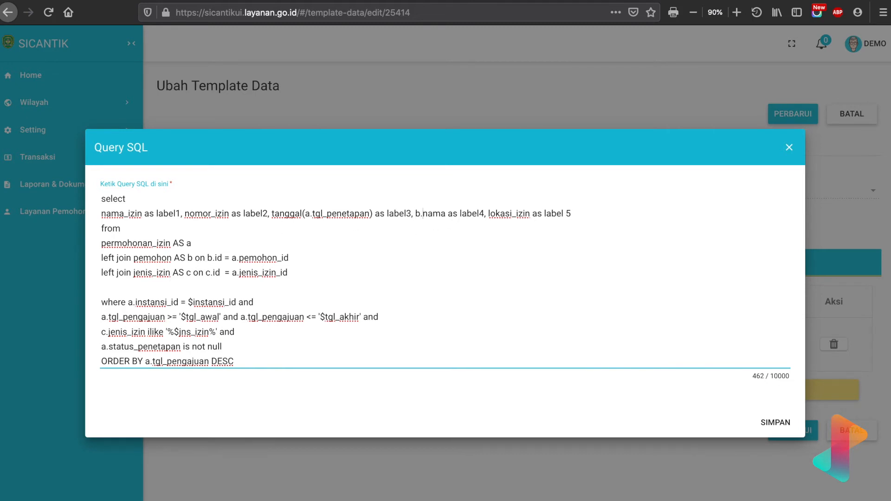
click(489, 214)
text(a.)
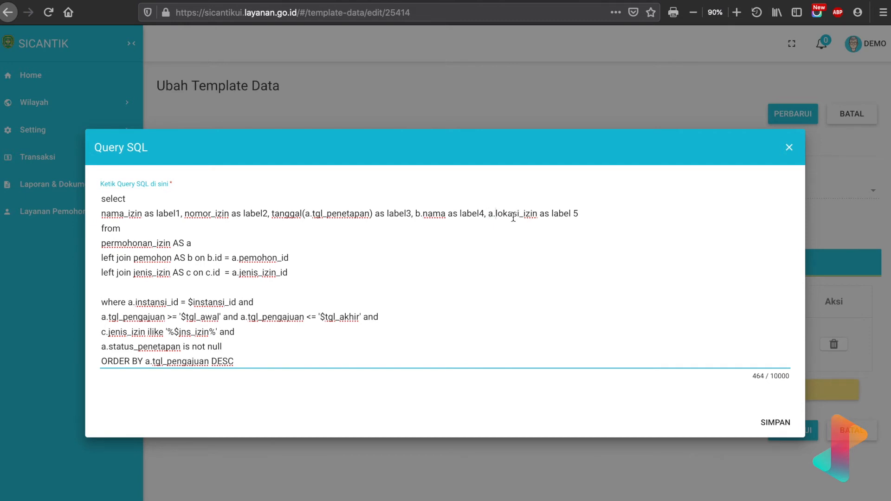
Change each lowercase 'as' before label1 through label 5 to uppercase AS
double_click(150, 214)
text(AS)
double_click(242, 214)
text(AS)
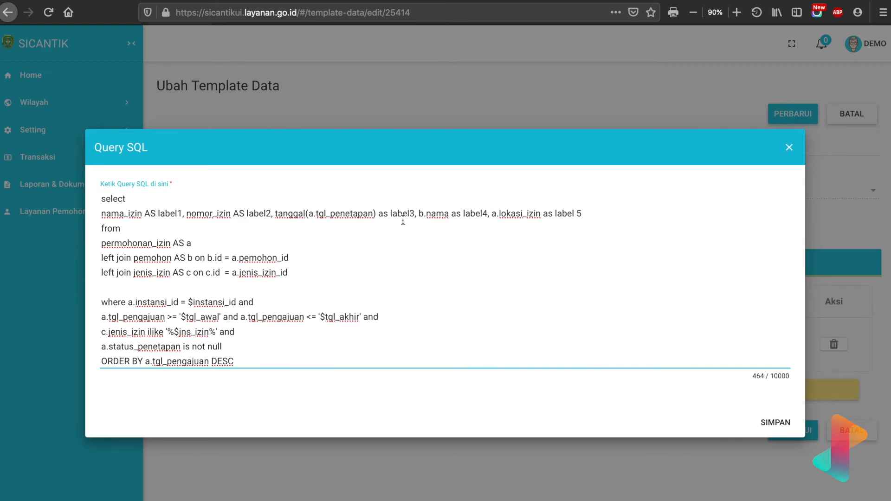
double_click(383, 214)
text(AS)
double_click(458, 214)
text(AS)
double_click(551, 214)
key(BackSpace)
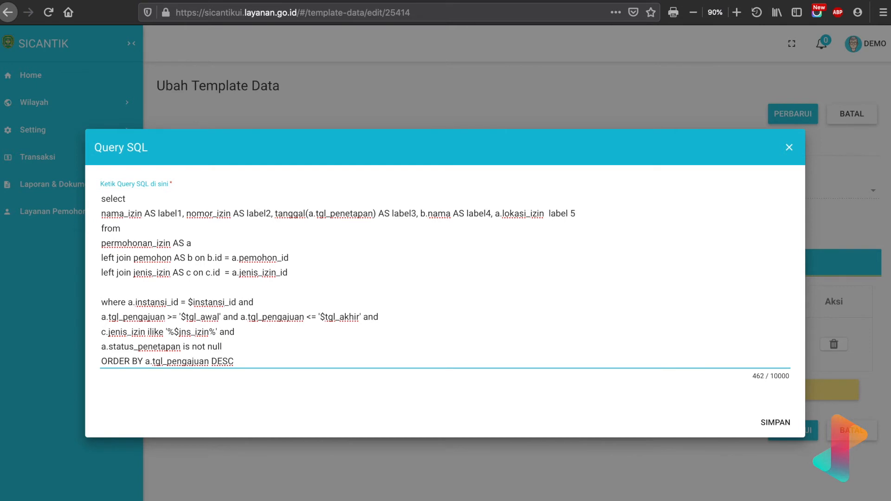
text(AS)
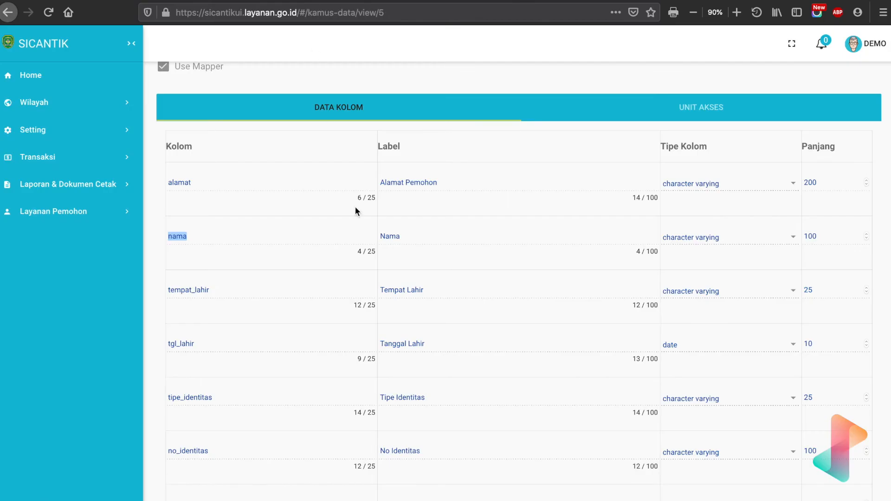
scroll(361, 225, up, 5)
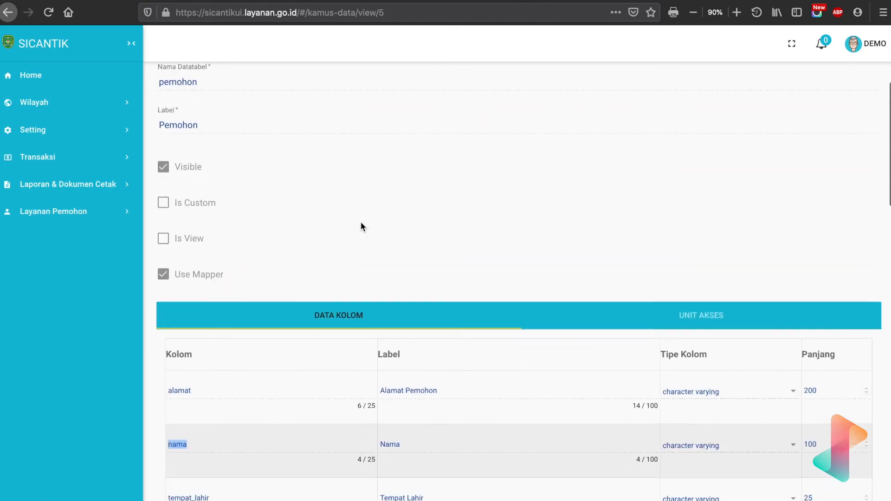
Search Datatabel for 'permohonan_izi', view permohonan_izin and copy the no_izin column name
click(857, 82)
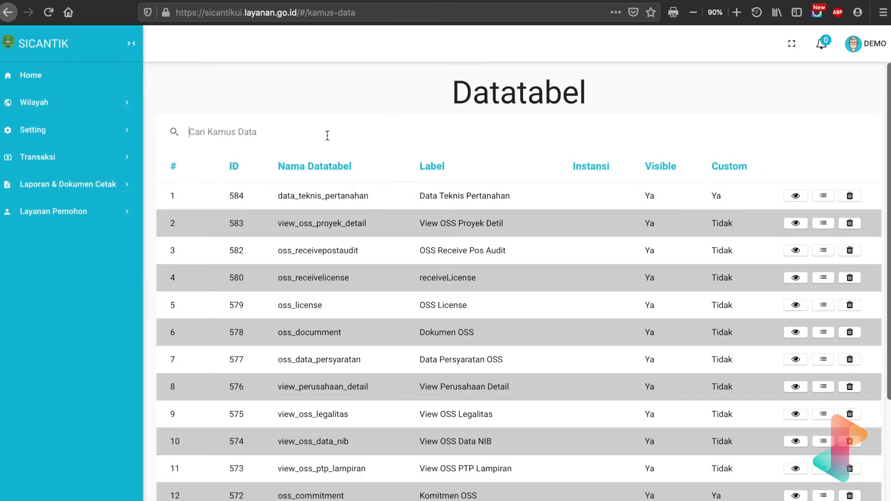
click(328, 133)
text(permohon)
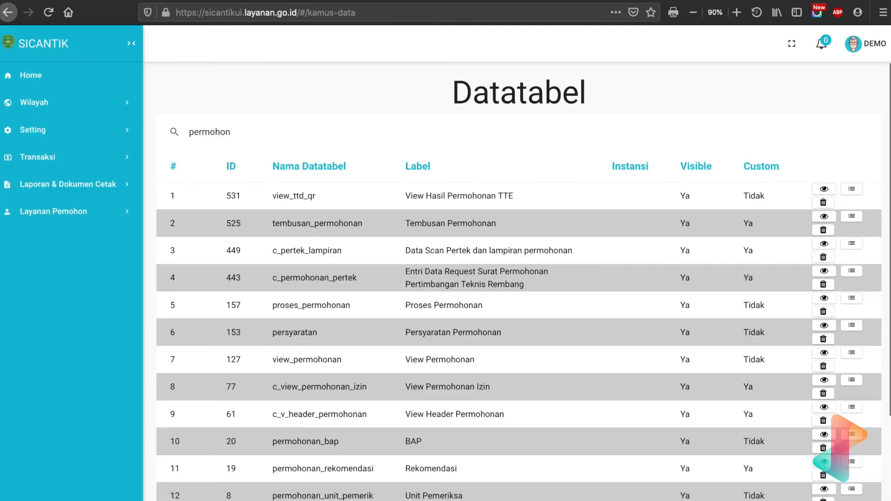
text(an_izi)
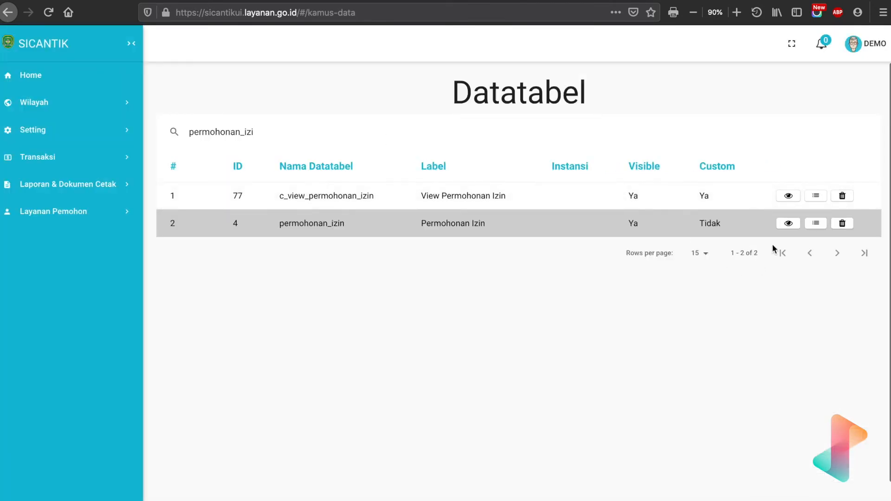
click(787, 224)
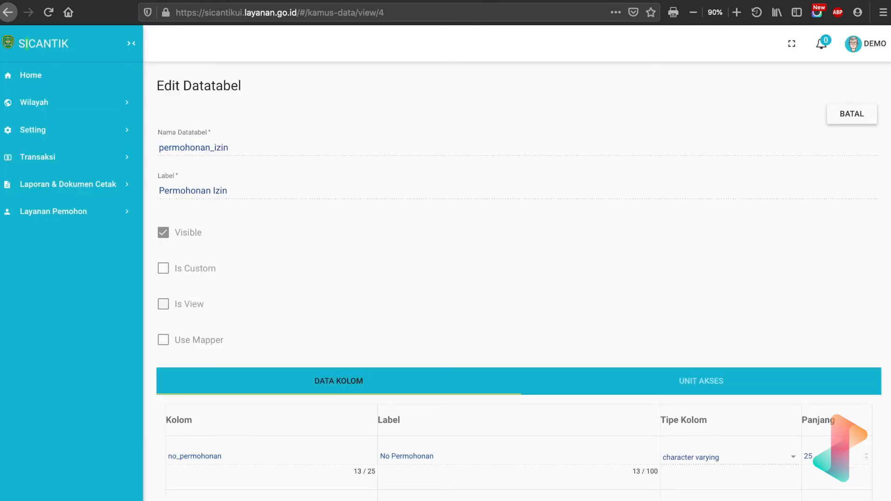
scroll(514, 278, down, 6)
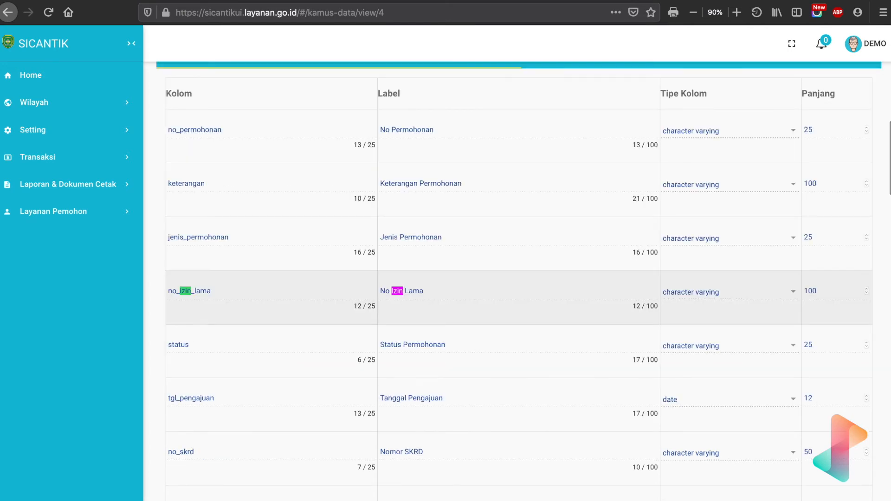
scroll(514, 278, down, 6)
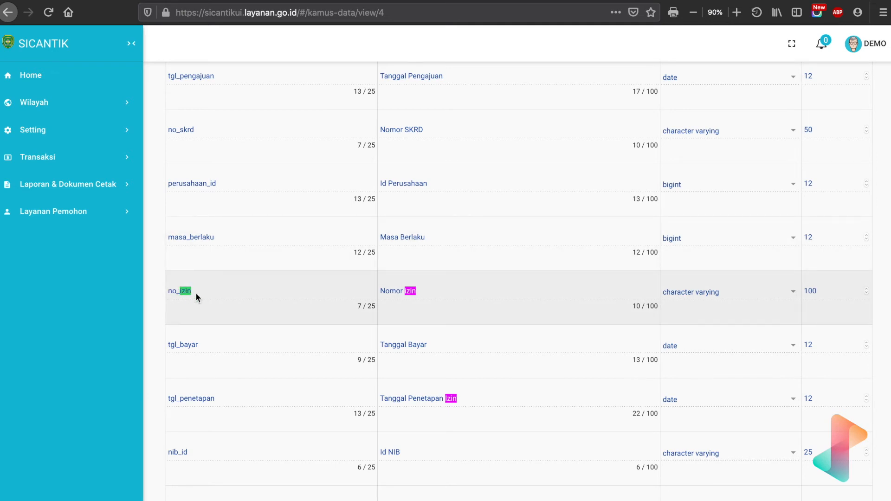
drag(195, 292, 163, 293)
Replace nomor_izin in the query with a.no_izin, then return to the Datatabel list
click(203, 2)
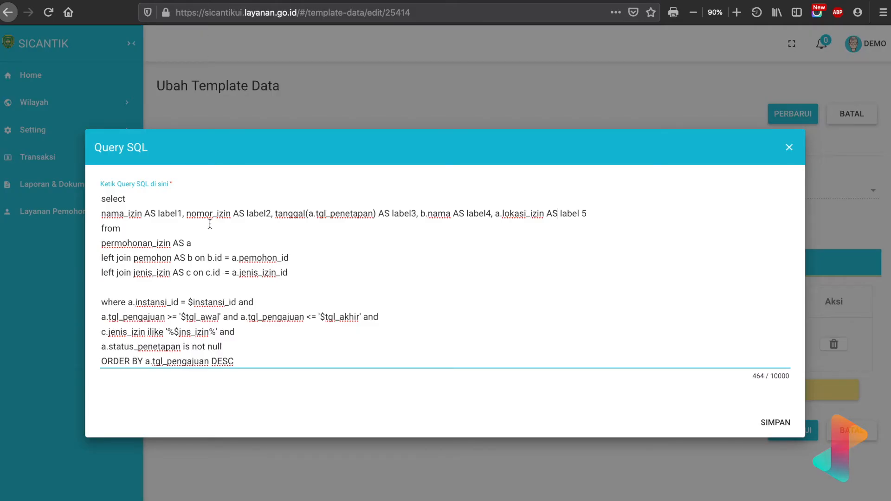
drag(187, 214, 231, 213)
text(no_izin)
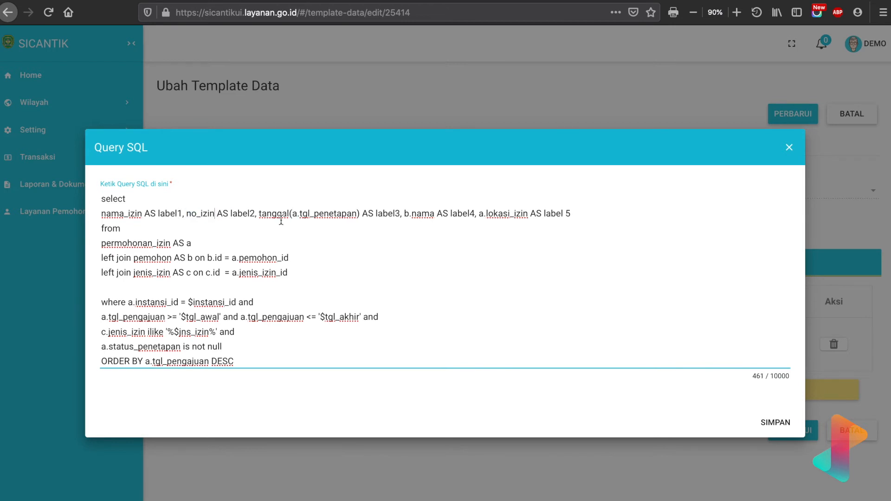
key(Left)
key(Left)
key(Left)
key(Left)
key(Left)
key(Left)
key(Left)
text(a.)
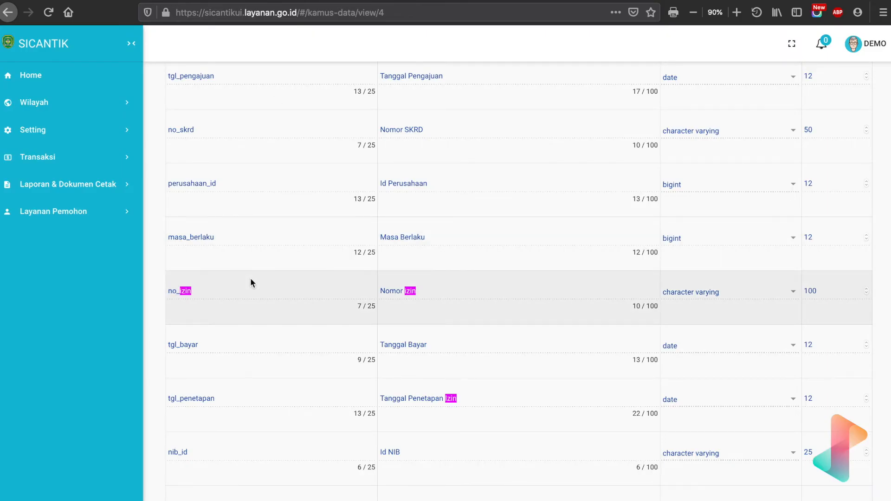
key(Return)
key(Return)
key(Return)
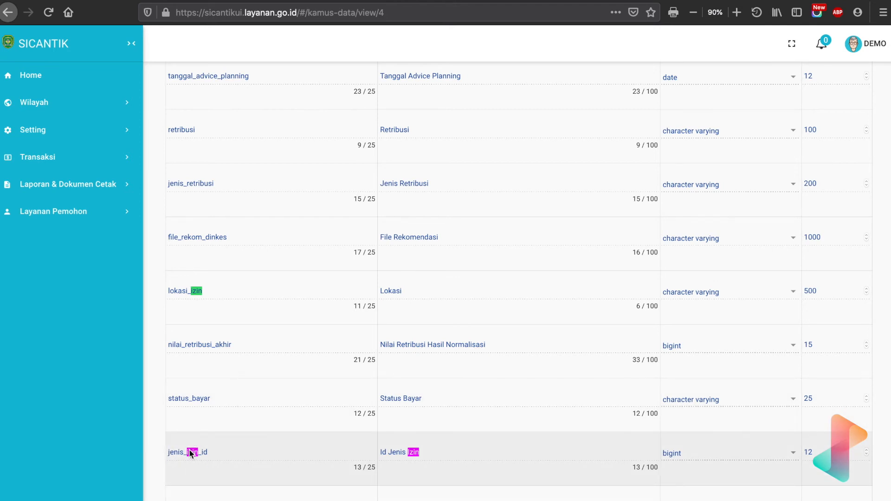
scroll(526, 329, up, 15)
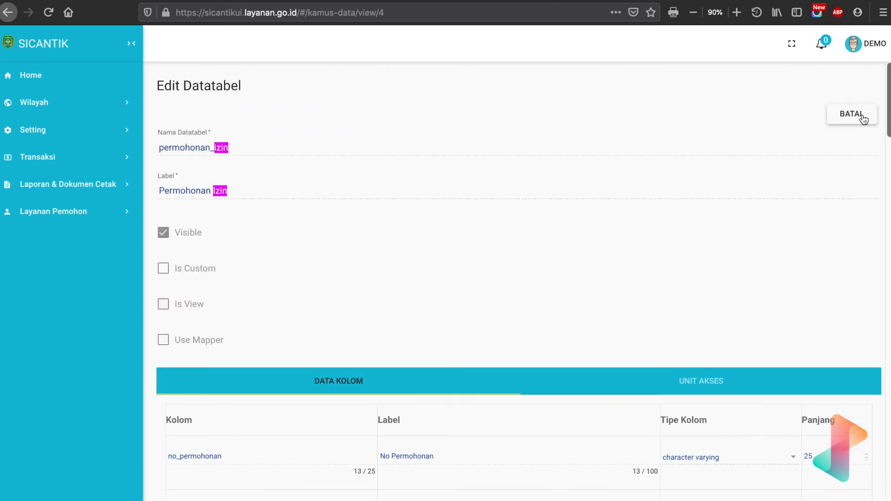
click(864, 120)
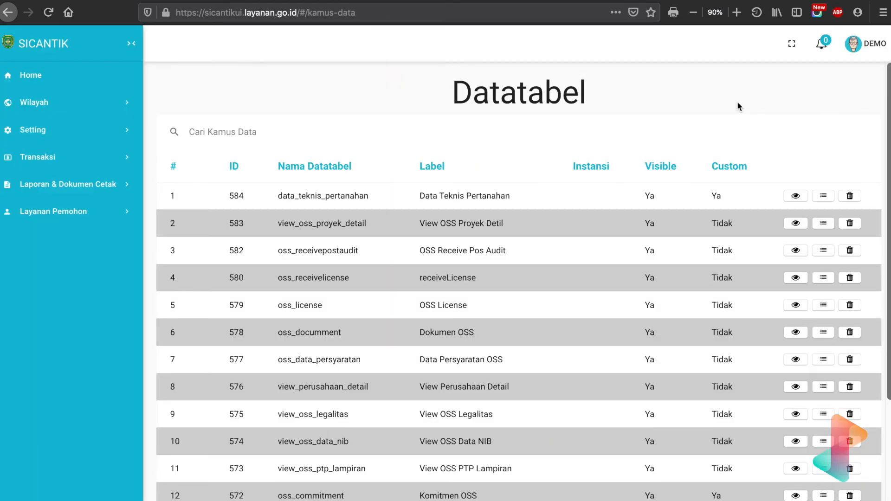
Search the data dictionary for 'jeniz_', open the jenis_izin datatable and select its jenis_izin column name
click(349, 129)
text(je)
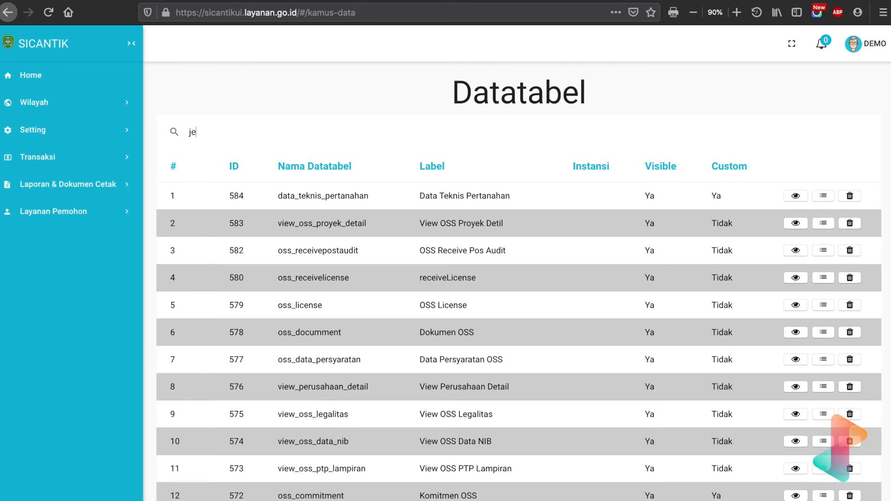
text(niz_)
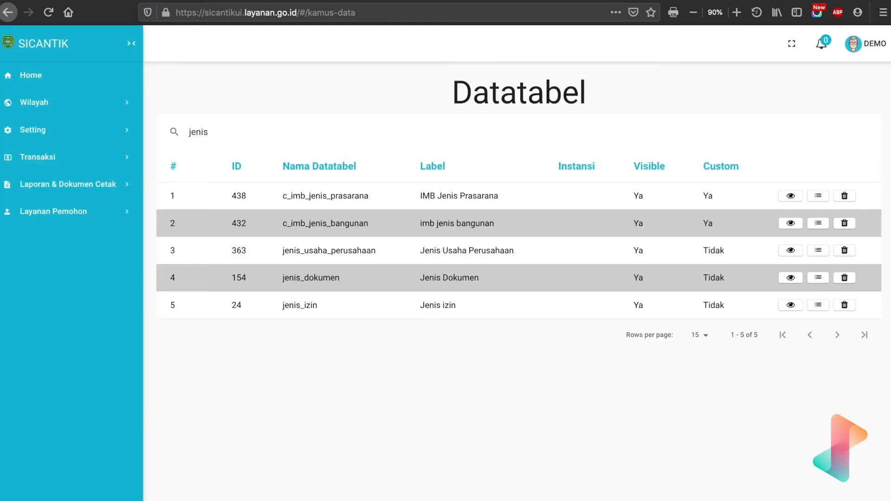
click(793, 305)
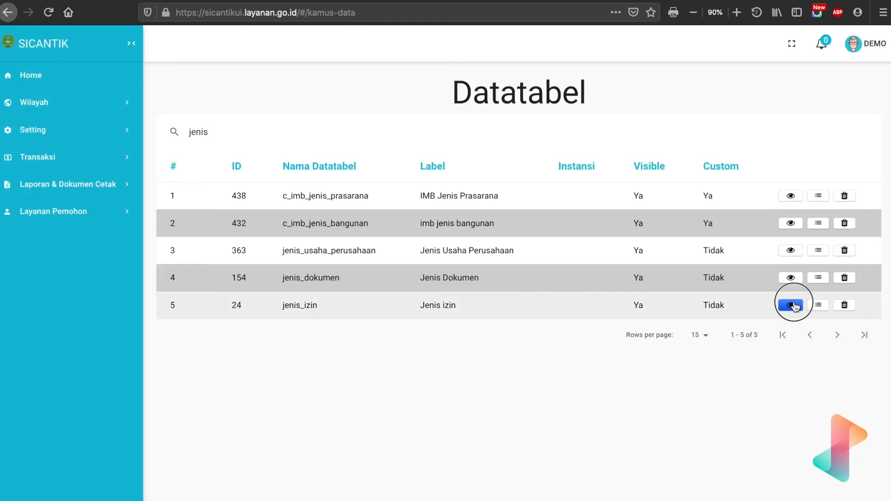
scroll(648, 307, down, 1)
scroll(648, 306, down, 1)
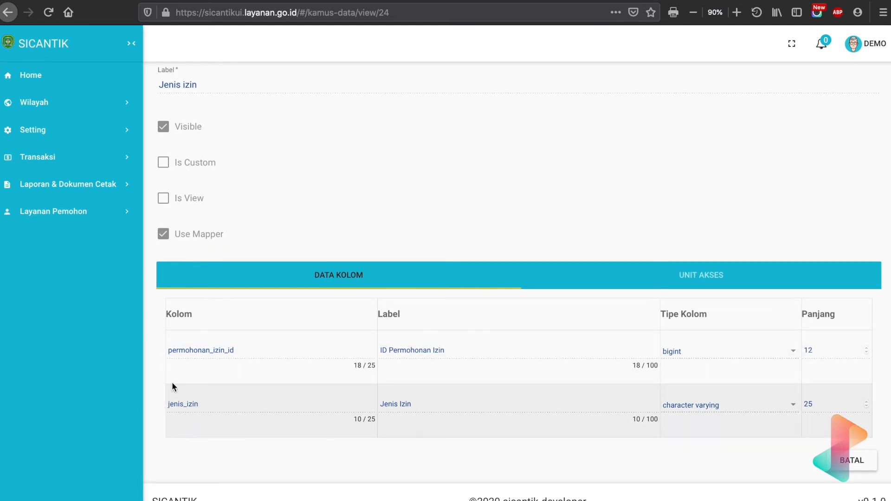
drag(204, 407, 165, 407)
key(ctrl+c)
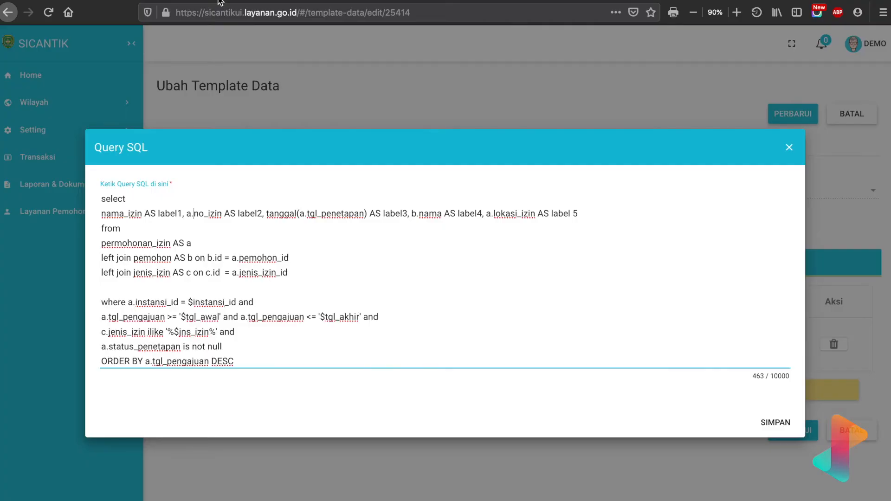
Replace nama_izin in the query's first column with c.jenis_izin
drag(102, 215, 140, 216)
key(ctrl+v)
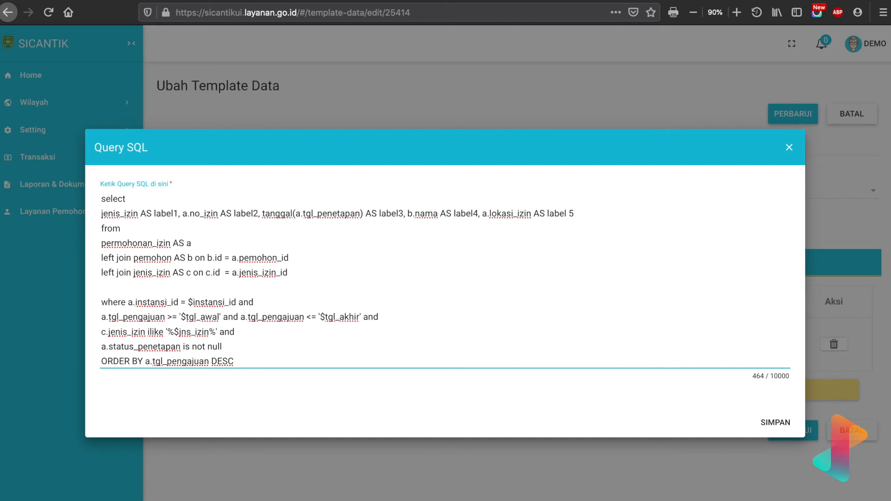
text(c.)
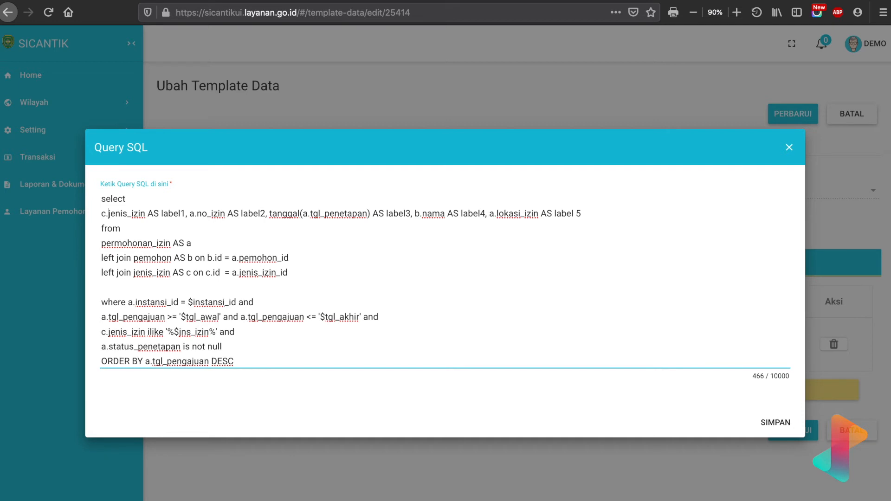
Remove the blank line above where and move a.instansi_id onto the next line
click(113, 290)
key(BackSpace)
click(129, 296)
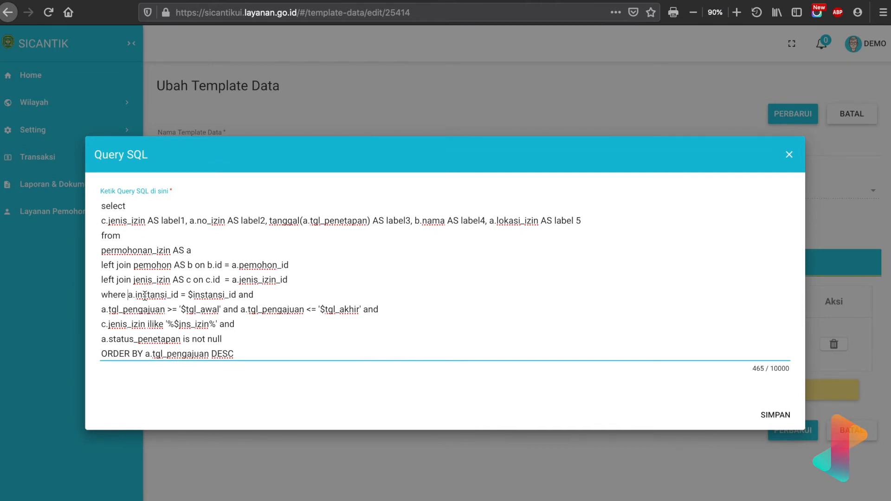
key(Return)
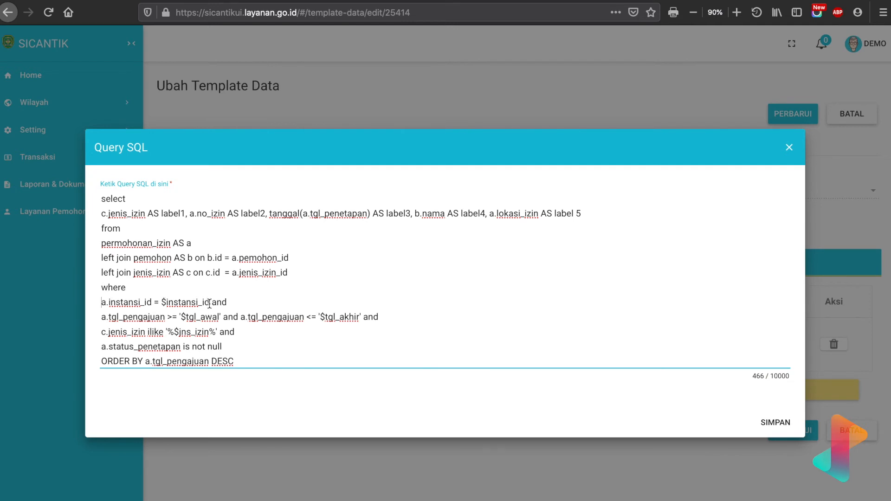
Highlight $instansi_id, tgl_pengajuan, $tgl_awal and the comparison signs in the date condition
drag(209, 302, 162, 299)
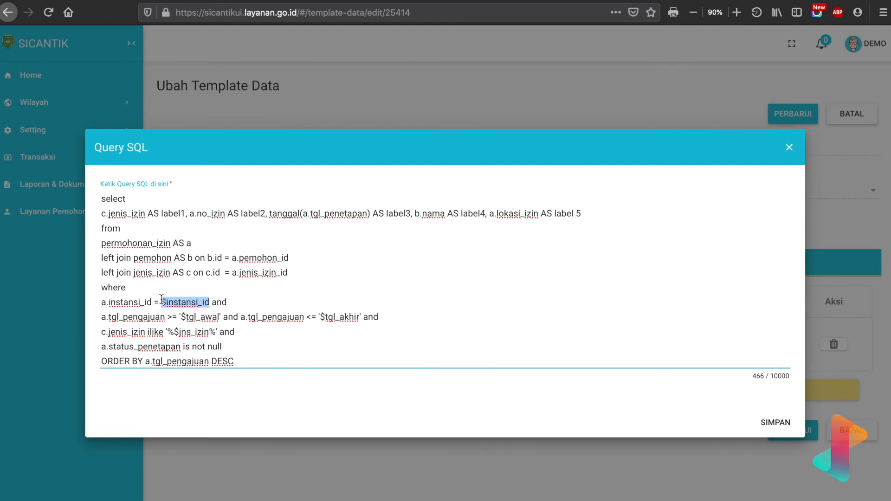
click(215, 307)
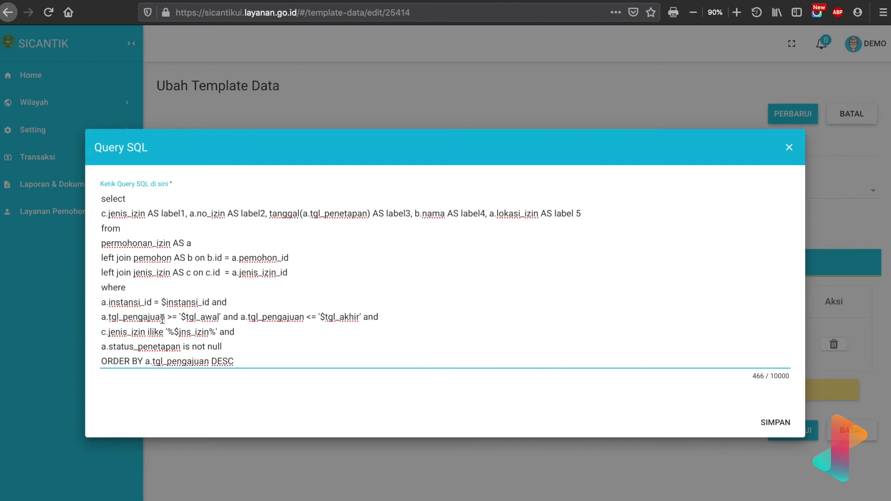
drag(163, 319, 109, 321)
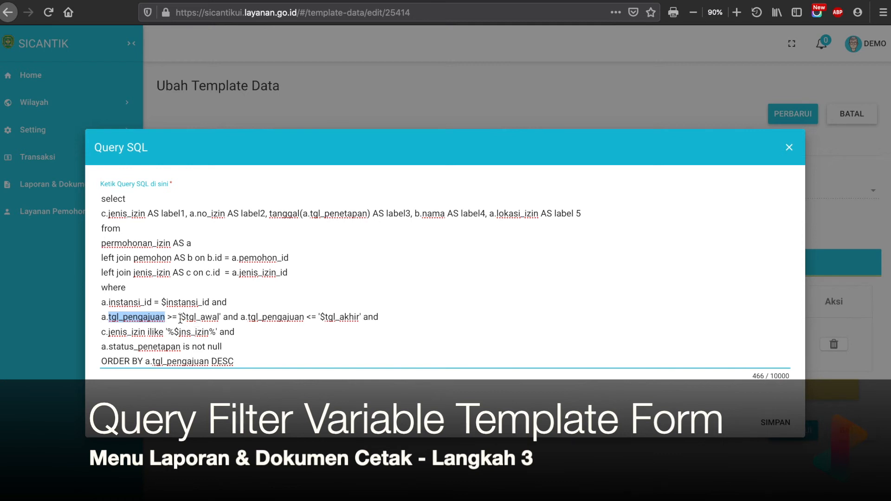
drag(181, 320, 219, 319)
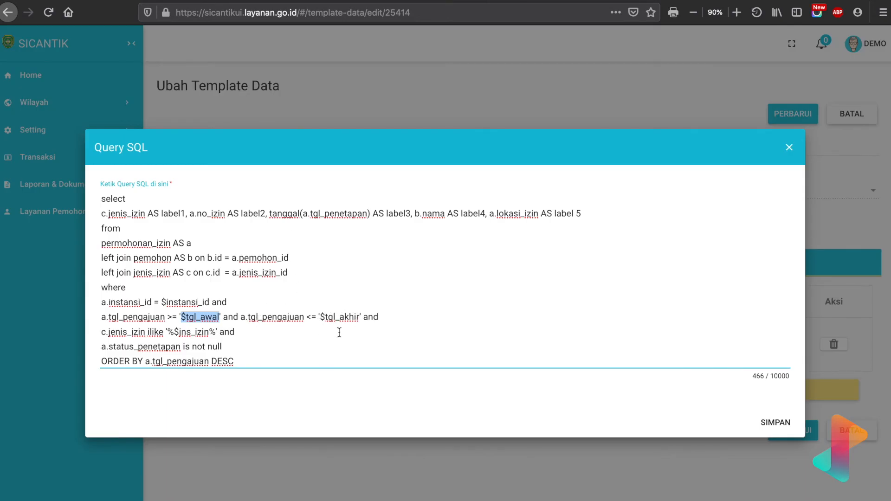
double_click(310, 317)
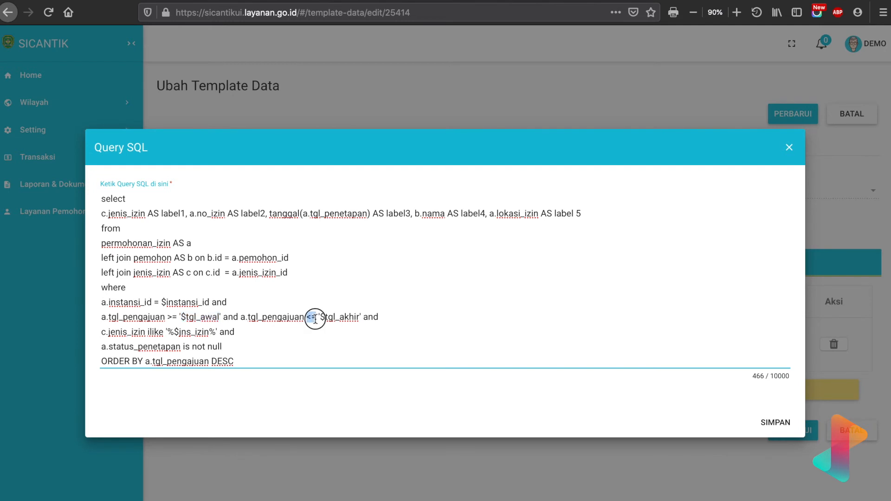
drag(166, 318, 173, 318)
drag(239, 318, 224, 318)
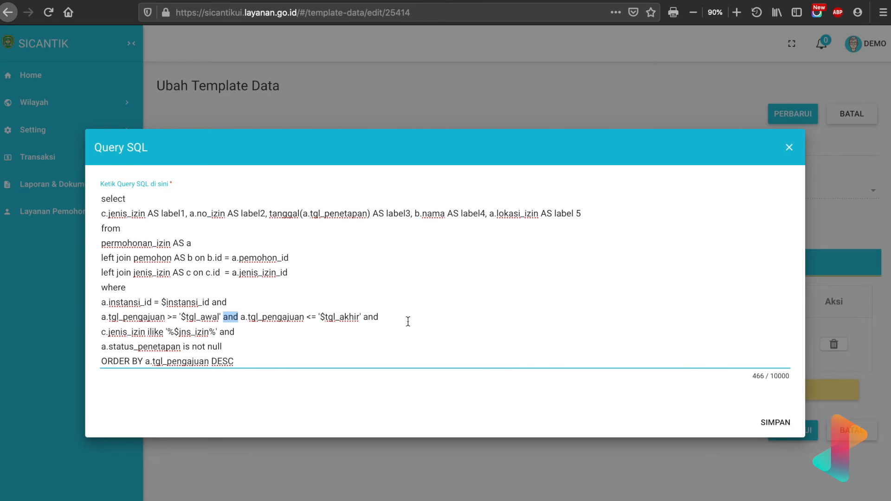
Highlight the 'and' ending the date line, the ilike operator and the $jns_izin% pattern
click(367, 318)
double_click(368, 317)
drag(147, 332, 166, 331)
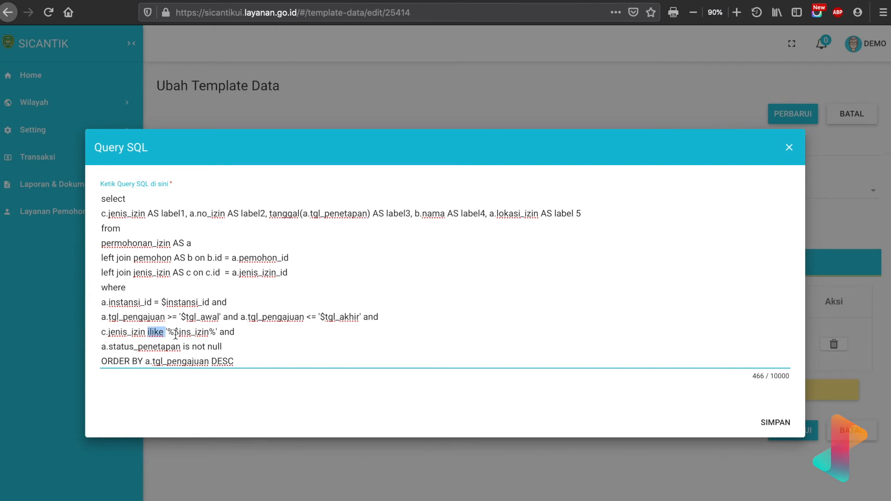
drag(175, 335, 214, 333)
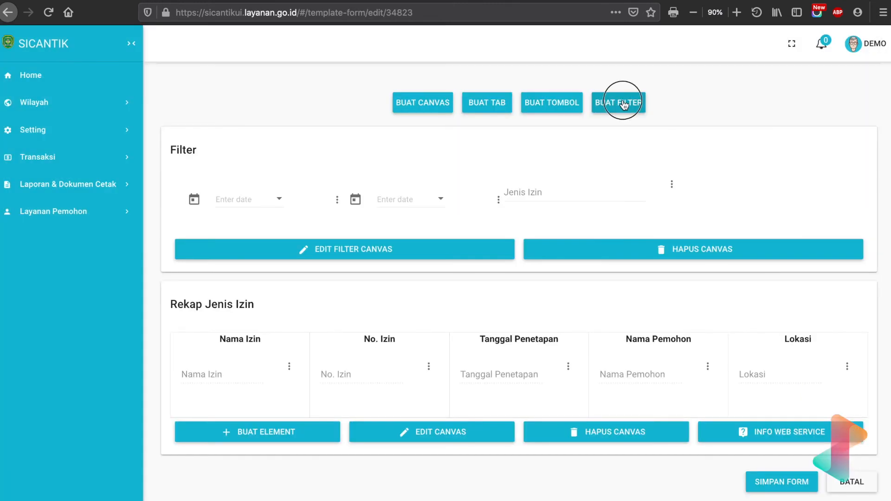
Start a new filter, then cancel it without saving anything
click(623, 104)
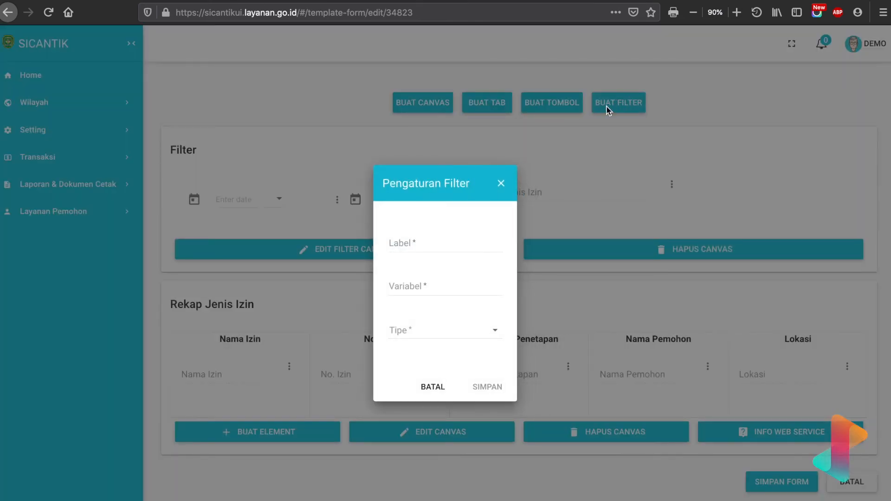
click(408, 244)
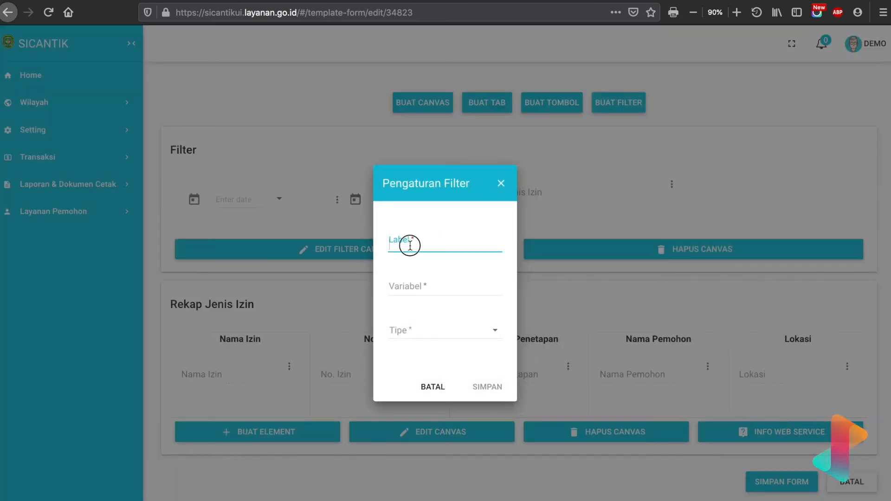
click(400, 287)
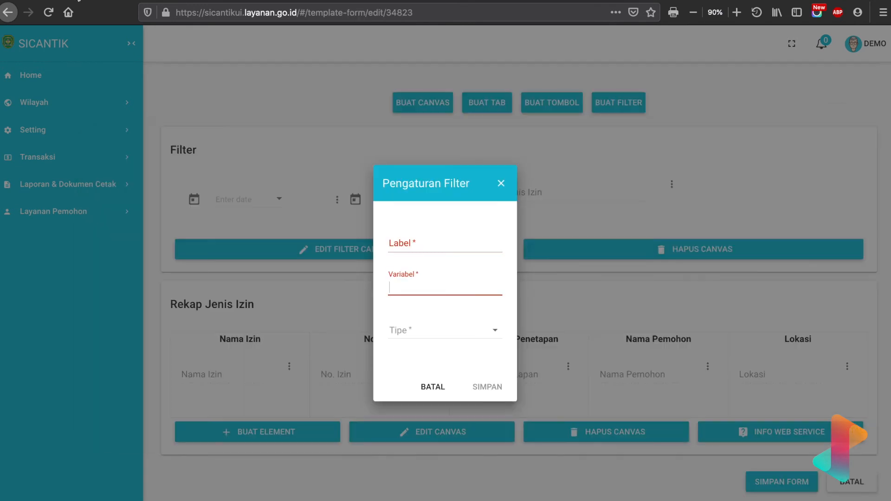
click(439, 395)
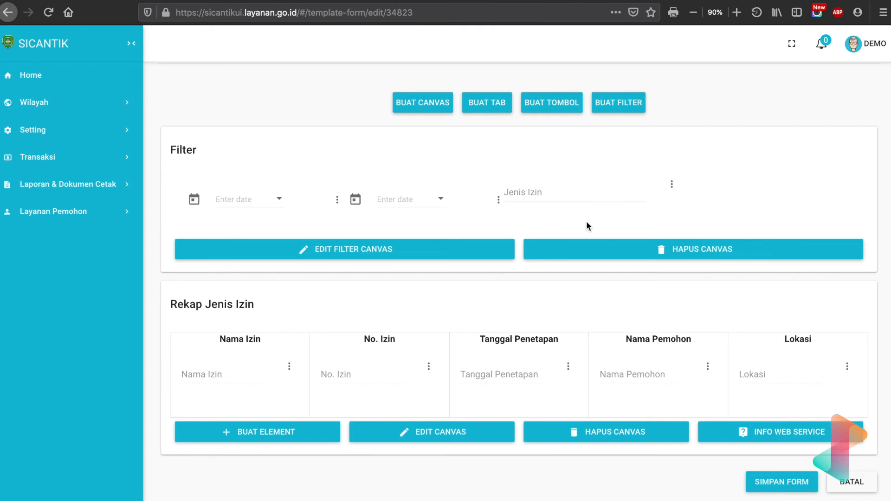
Delete the Jenis Izin field and both date fields from the Filter canvas via Hapus
click(679, 187)
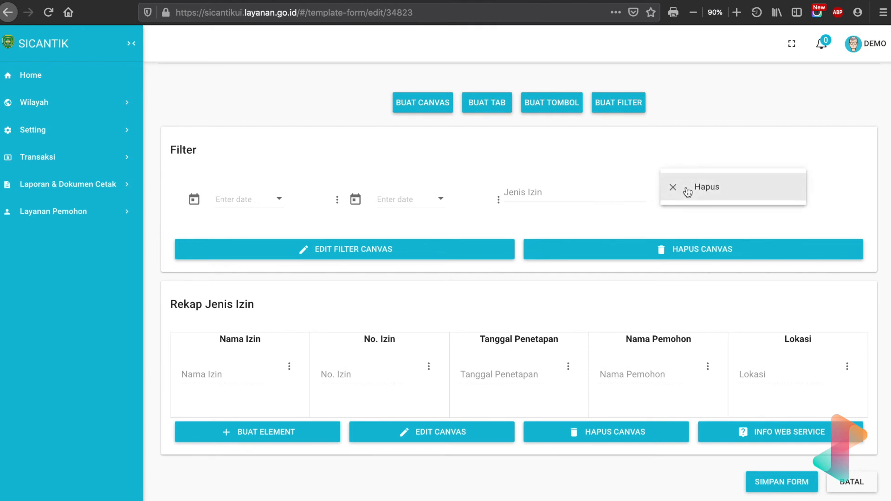
click(685, 190)
click(498, 216)
click(513, 221)
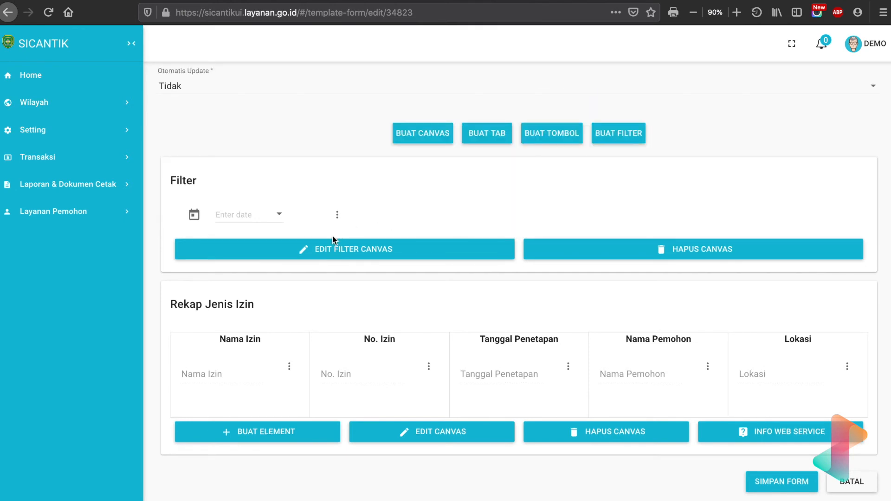
click(337, 216)
click(344, 223)
click(619, 181)
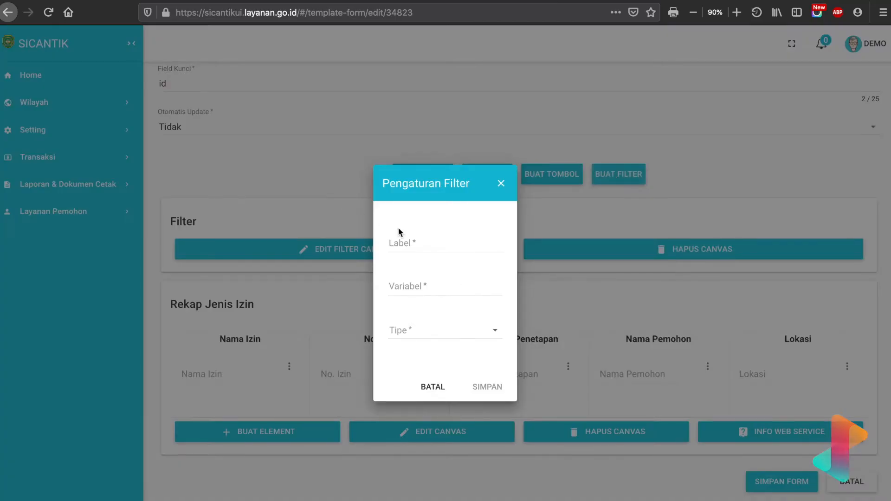
Save a Date-type filter labelled 'Tanggal Awal' with variable tgl_awal
click(413, 241)
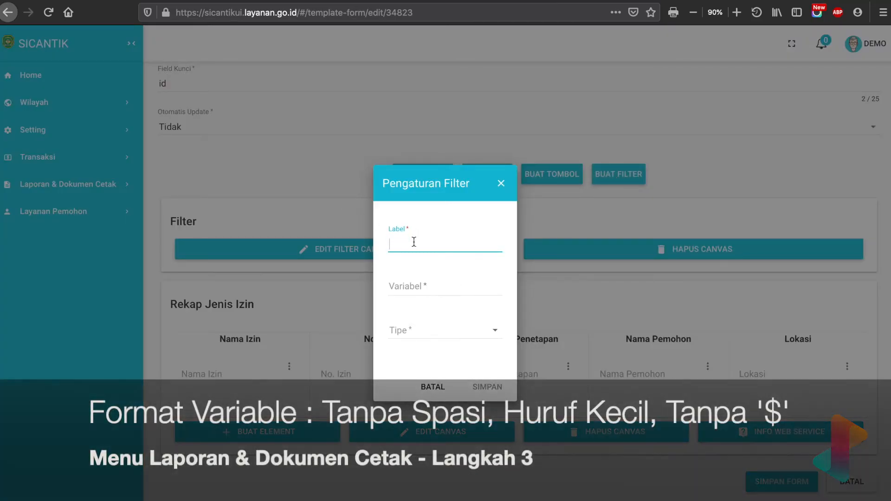
text(Tangg)
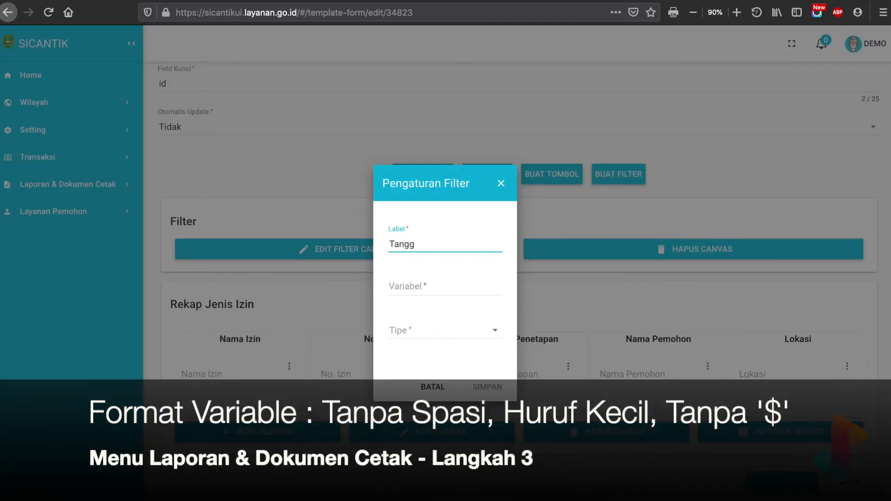
text(al Awal)
click(415, 280)
text(tgl)
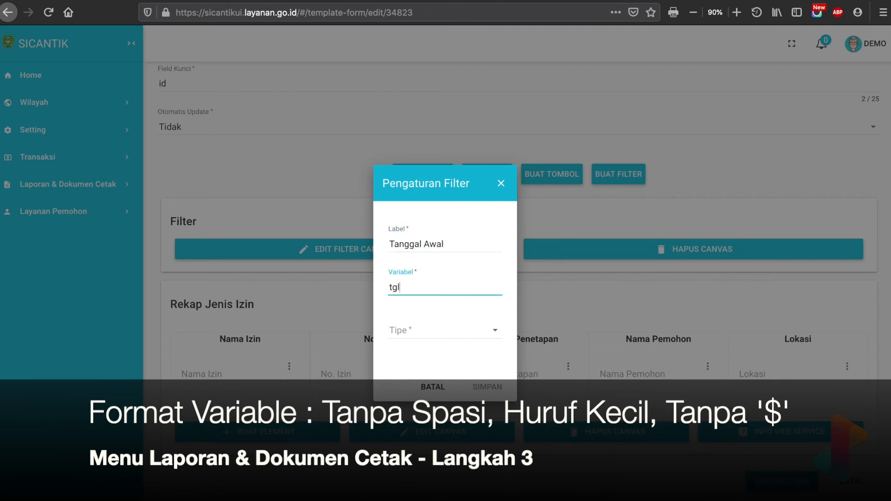
text(_awal)
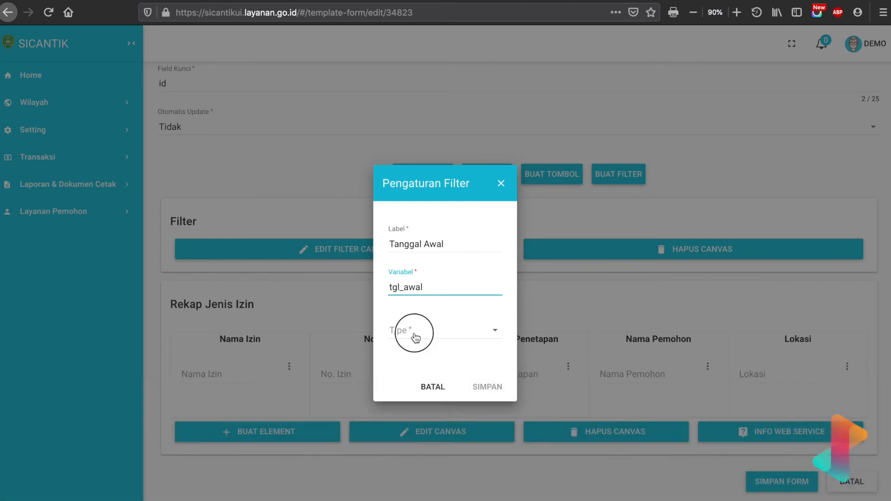
click(416, 337)
click(420, 333)
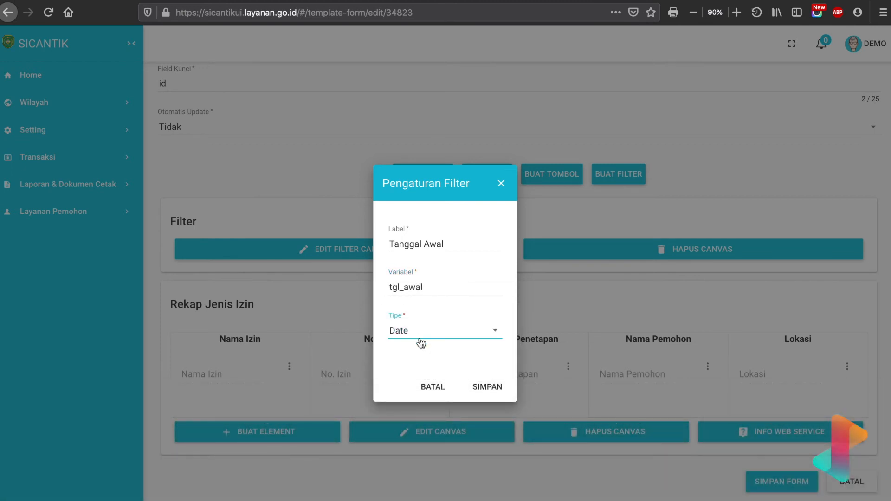
click(484, 386)
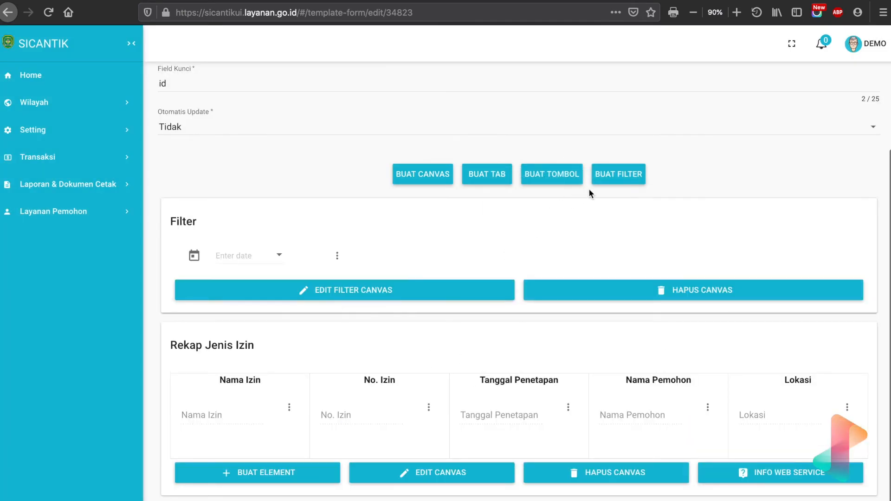
Save a Date-type filter labelled 'Tanggal Akhir' with variable tgl_akhir
click(613, 175)
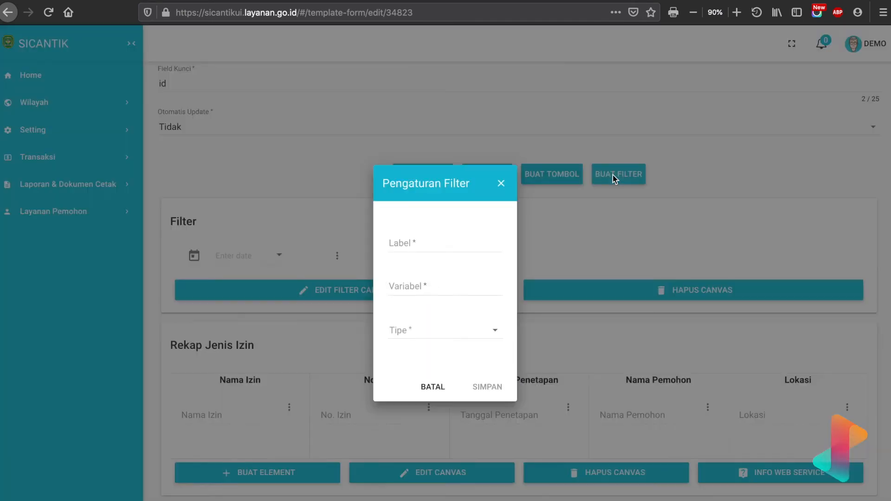
click(435, 244)
text(Ta)
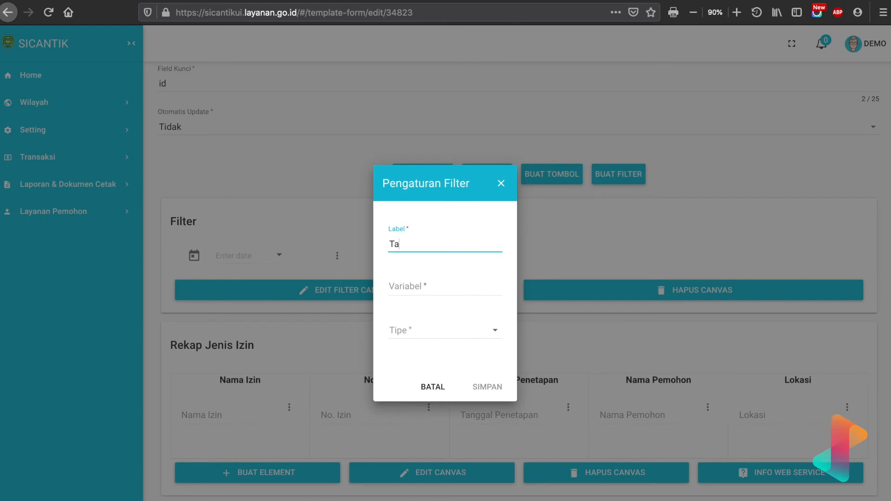
text(nggal Akhir)
click(438, 286)
text(tgl_akhir)
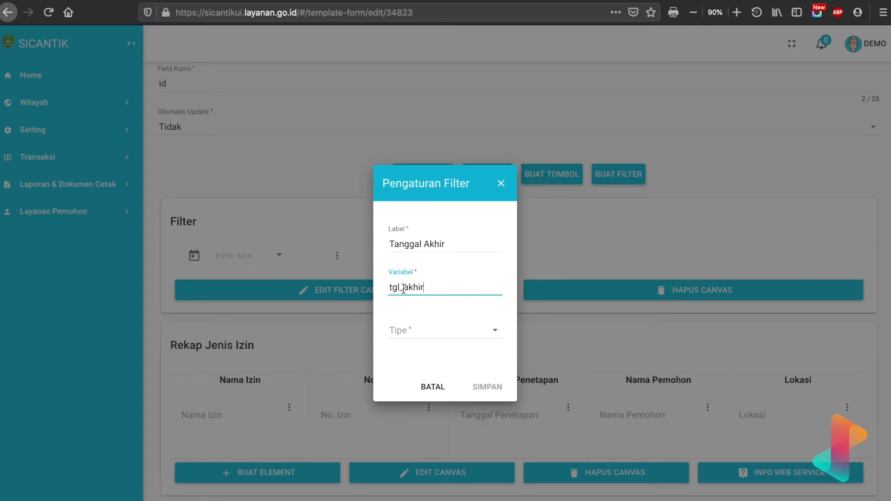
click(420, 337)
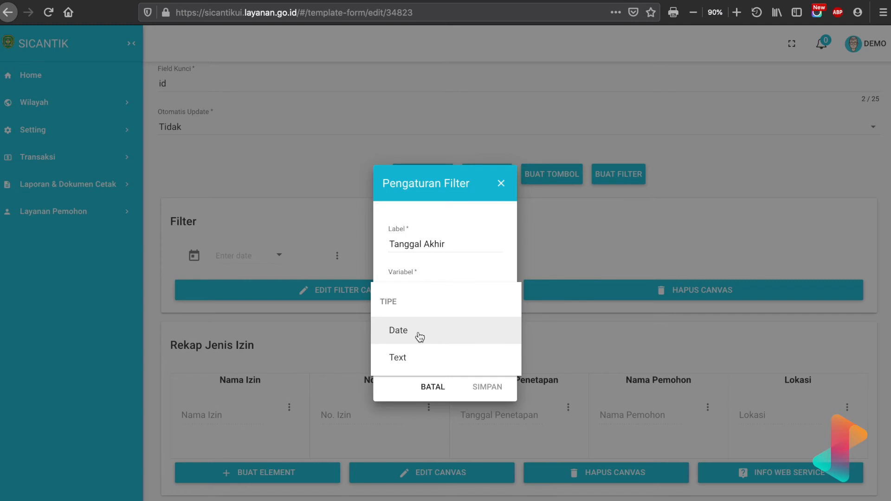
click(420, 338)
click(499, 391)
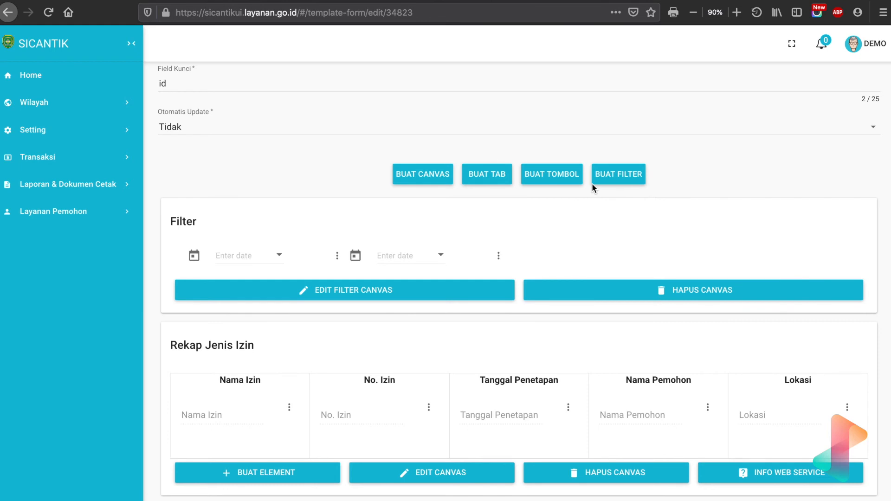
Save a Text-type filter labelled 'Jenis Izin' with variable jenis_izin
click(612, 179)
click(440, 241)
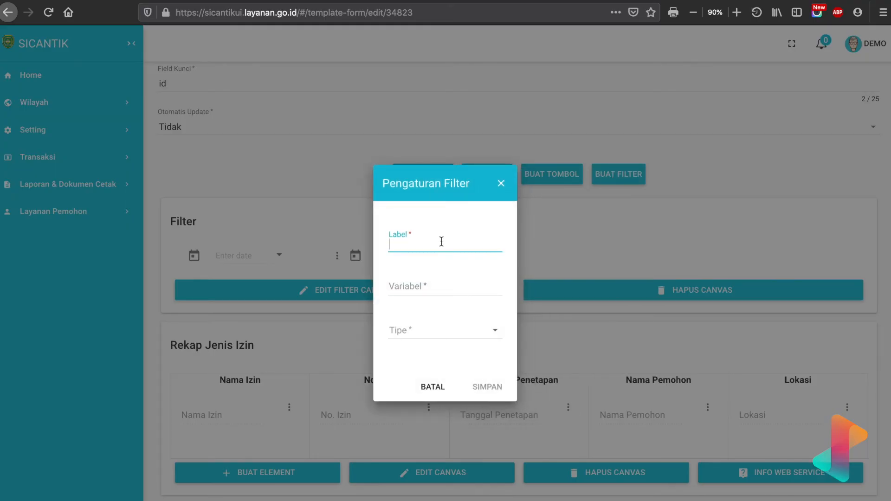
text(Jenis Izin)
click(450, 282)
text(jenis_izin)
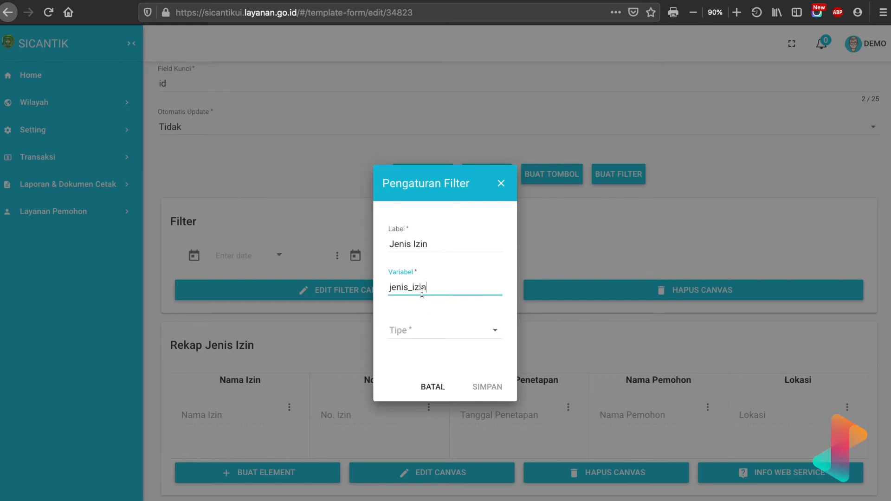
click(402, 330)
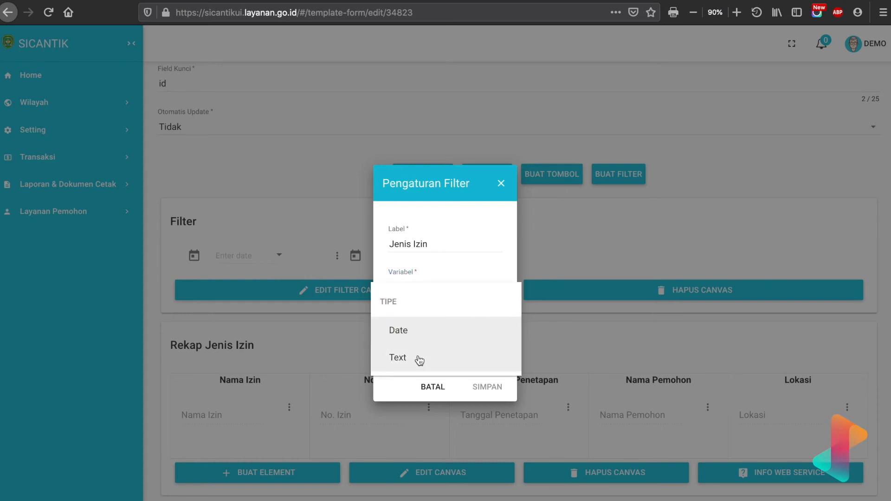
click(418, 358)
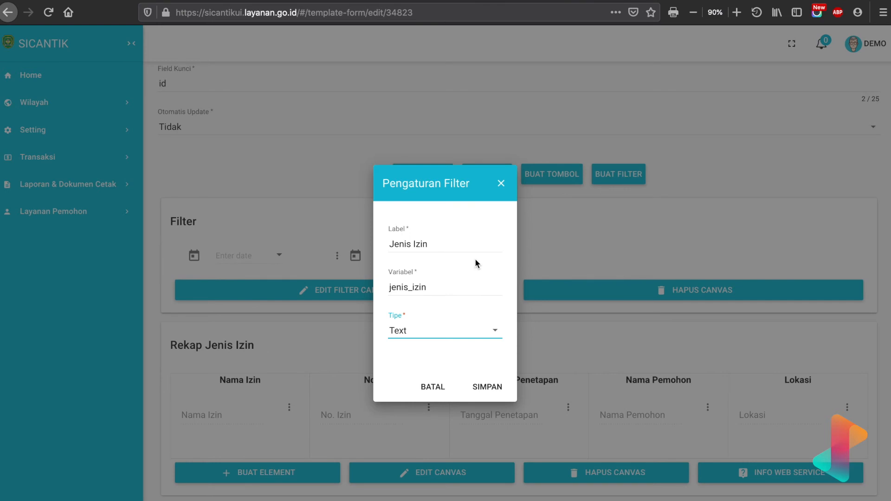
click(495, 386)
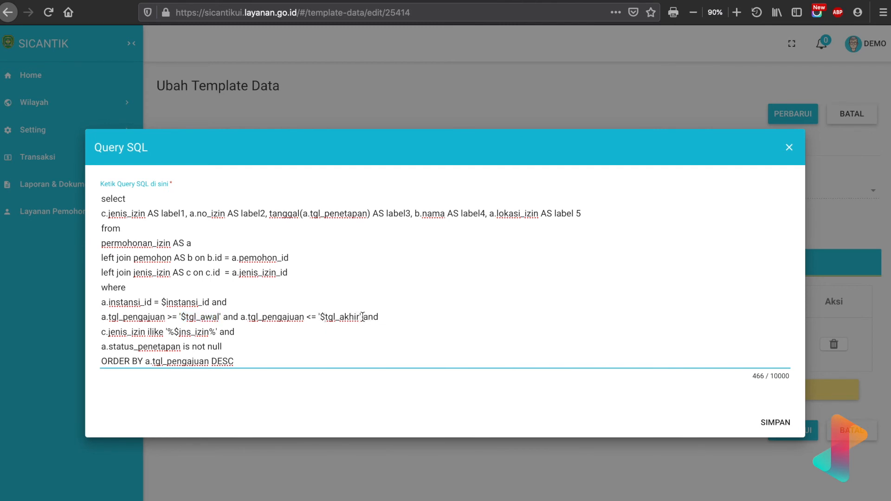
Rename $jns_izin in the ilike condition to $jenis_izin by replacing 'ns' with 'enis'
click(320, 317)
click(167, 331)
click(190, 332)
key(BackSpace)
key(BackSpace)
text(enis)
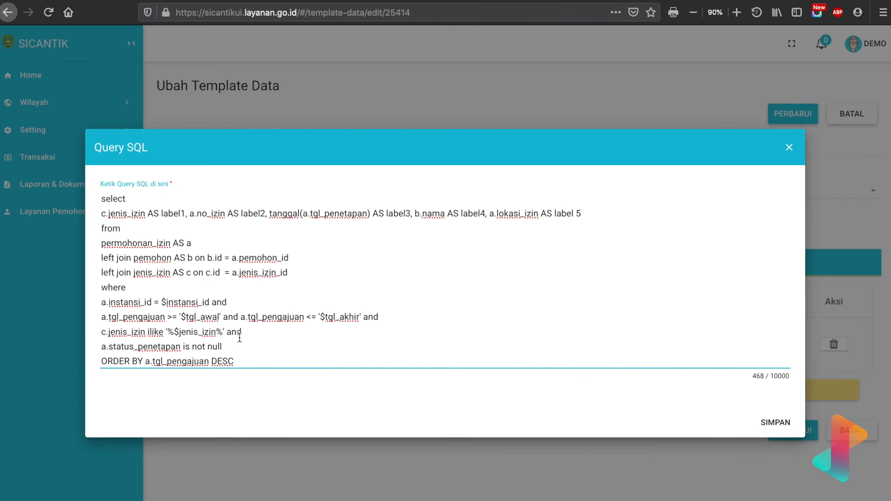
Append 'and' after the 'a.status_penetapan is not null' condition in the SQL query
key(super+Tab)
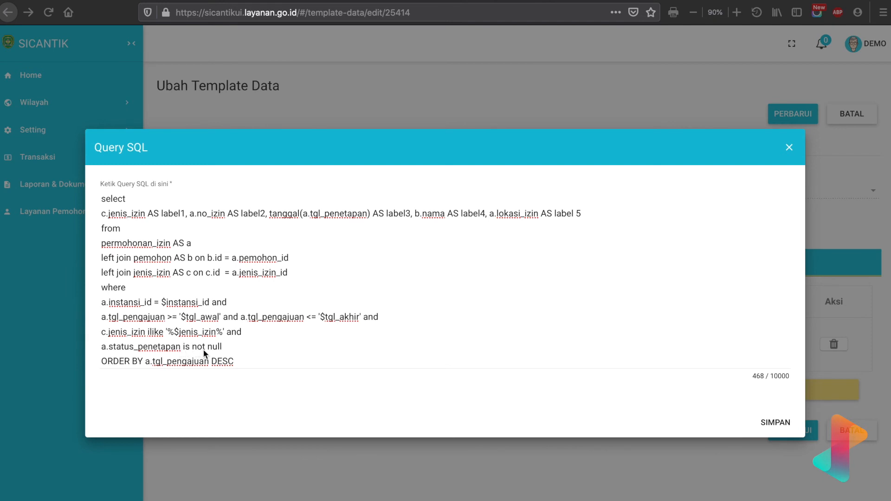
click(227, 349)
click(229, 346)
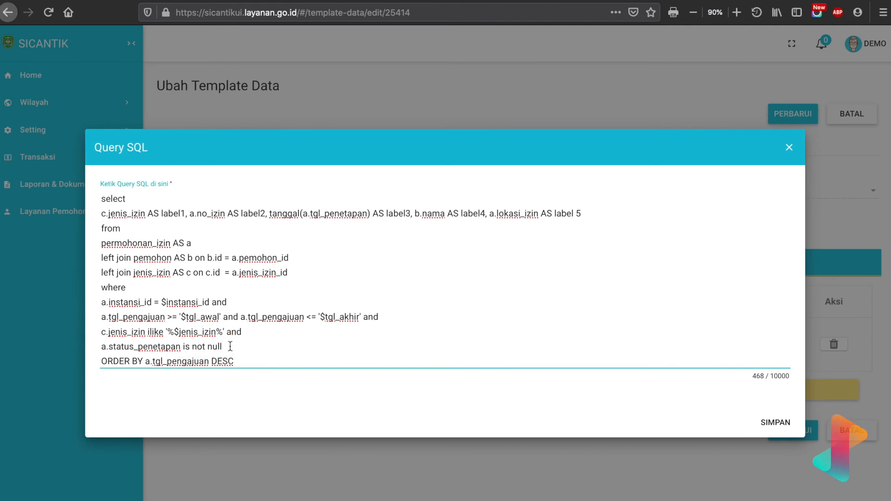
text(and)
Try a new line "a.status_penetapan ilike 'ditetapkan'", then delete it with its preceding 'and'
click(274, 346)
key(Return)
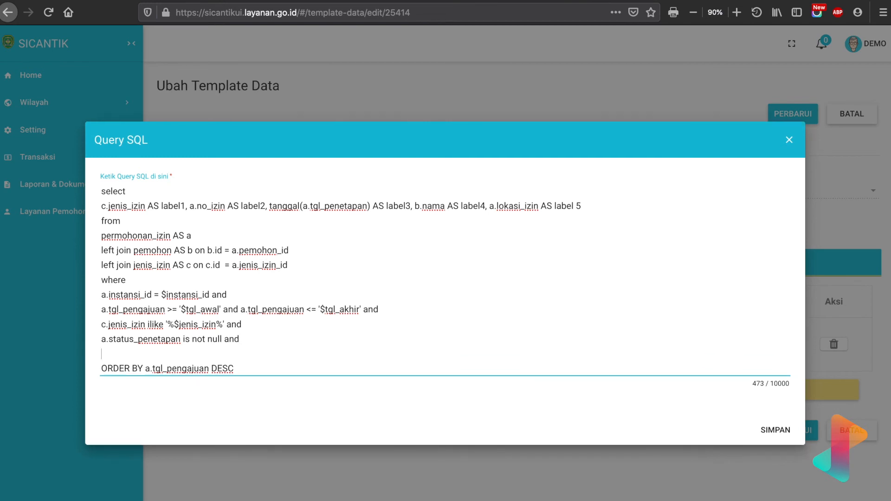
text(a.status_penetapan)
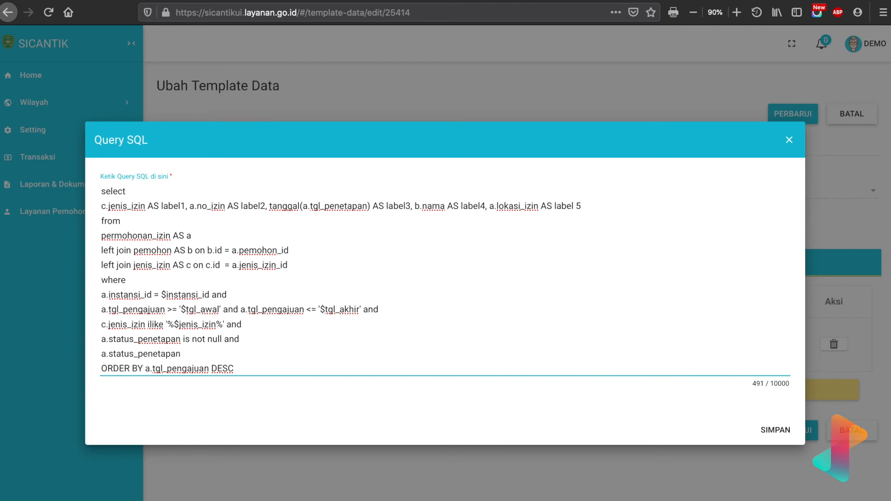
text( ilike 'ditetapkan')
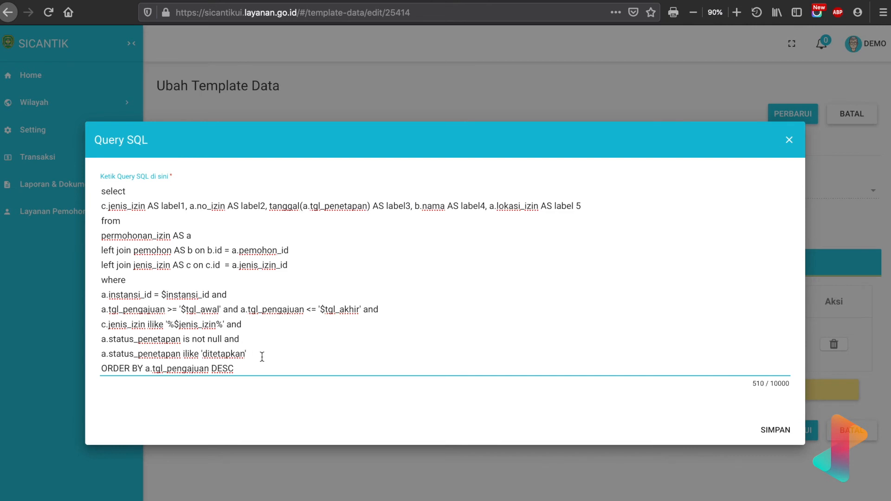
drag(225, 340, 247, 354)
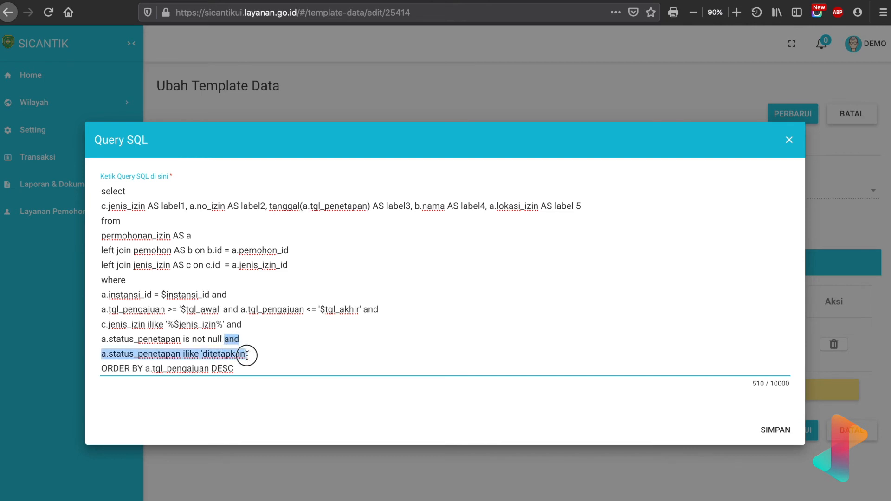
key(BackSpace)
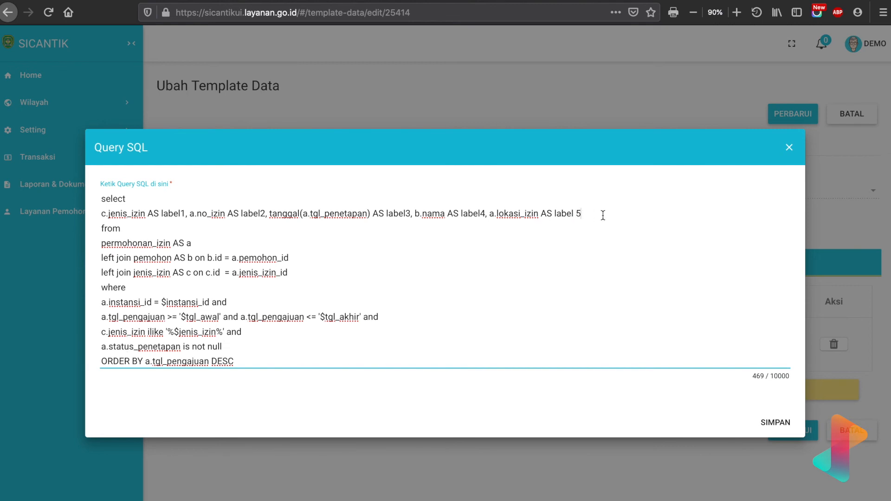
Append ', status_penetapan AS label6' to the select list and fix 'label 5' to 'label5'
text(, )
text(Has)
key(BackSpace)
key(BackSpace)
key(BackSpace)
text(status_penetap)
key(BackSpace)
text(pana)
key(BackSpace)
text(AS)
click(576, 213)
key(BackSpace)
click(682, 213)
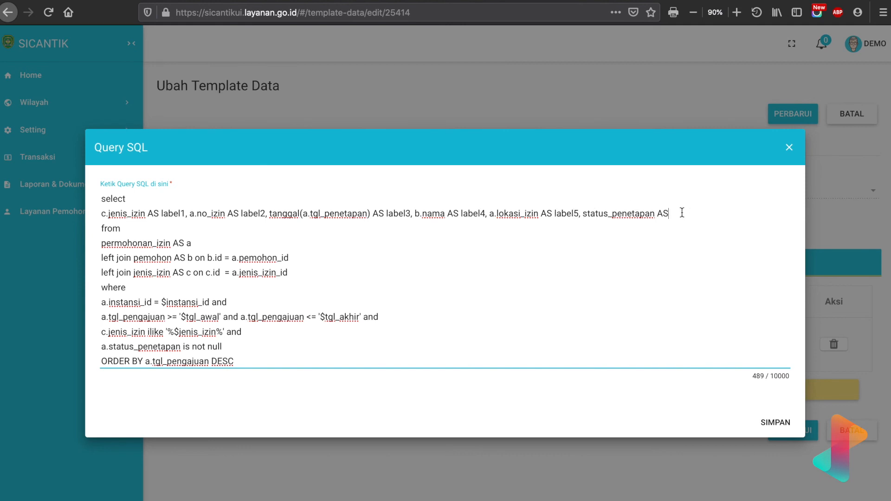
text(label6)
Check the new status_penetapan column, then break the ORDER BY clause onto a new line
drag(696, 213, 577, 213)
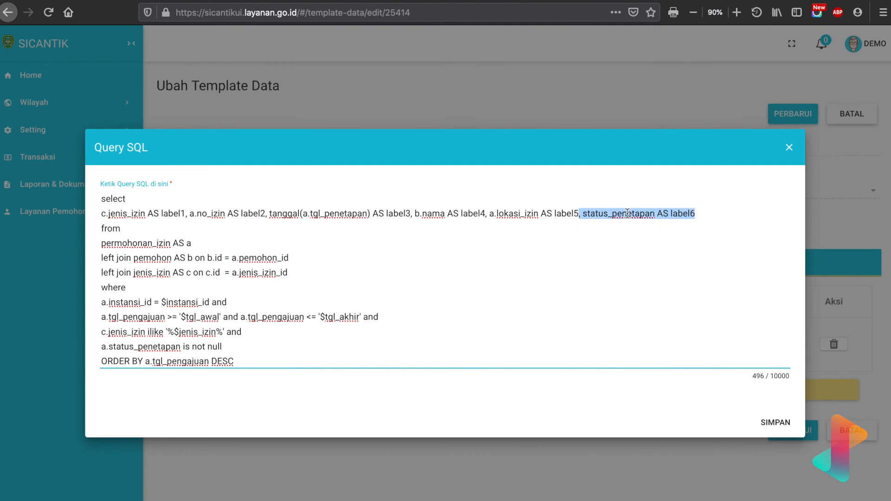
click(230, 349)
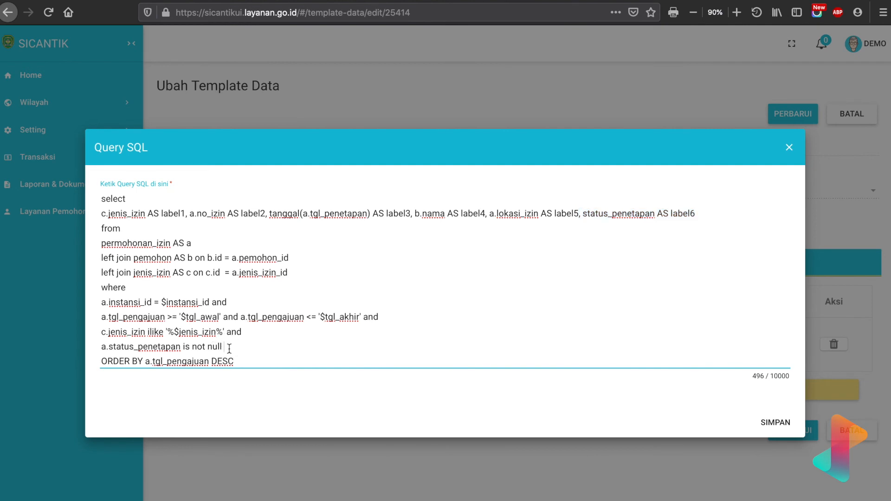
click(145, 361)
key(Return)
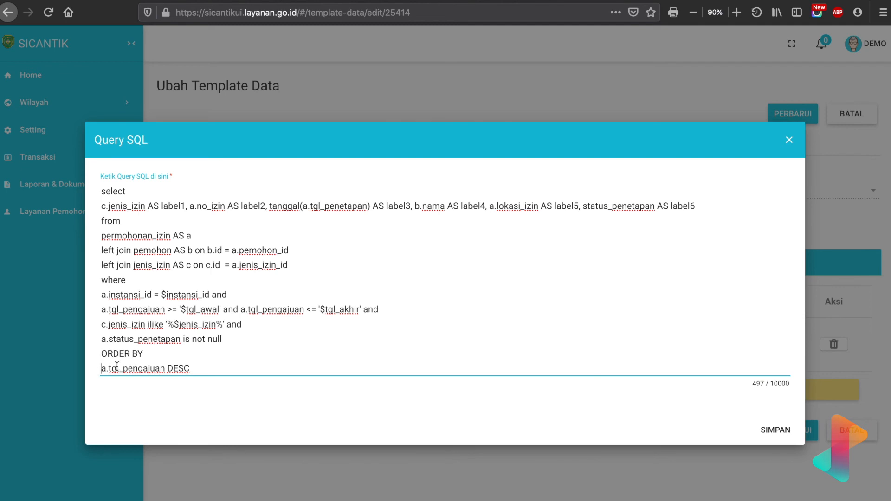
Rejoin the ORDER BY line and change a.tgl_pengajuan to a.tgl_penetapan
key(BackSpace)
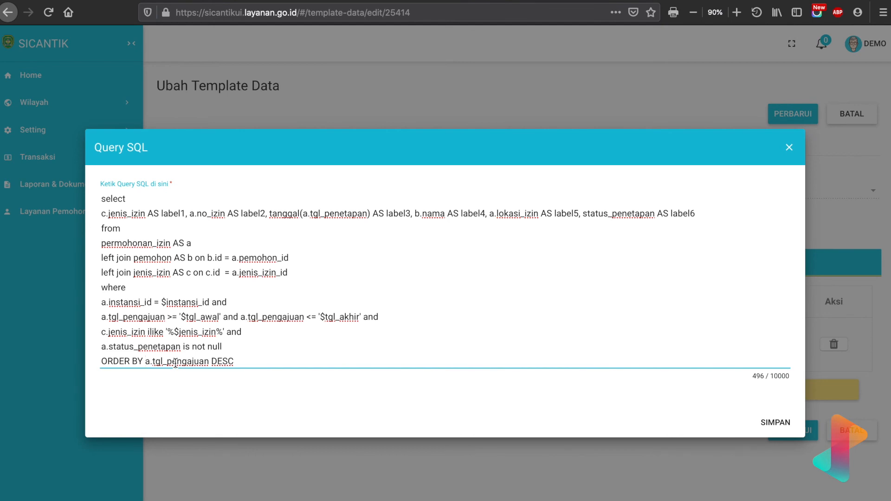
click(146, 364)
drag(181, 361, 210, 363)
text(etapan)
Briefly switch the sort direction to ASC, then restore it to DESC
drag(212, 362, 236, 362)
key(super+Tab)
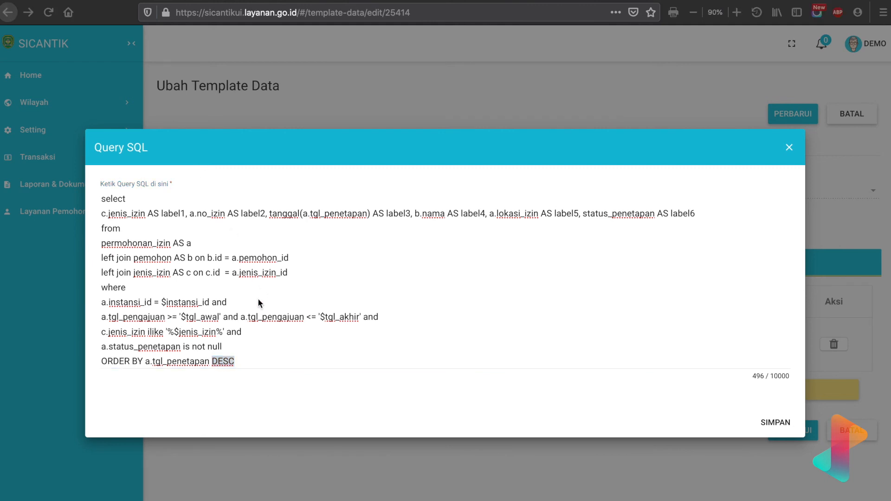
click(250, 359)
click(251, 358)
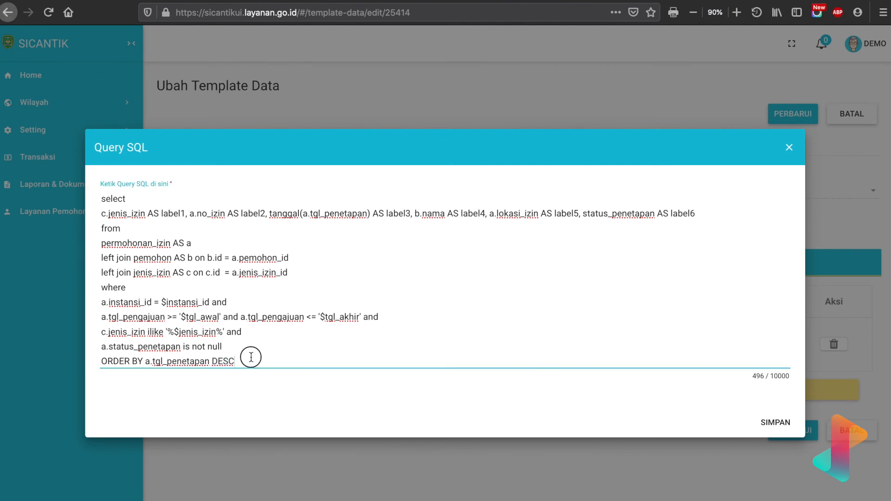
double_click(228, 363)
text(ASC)
key(BackSpace)
key(BackSpace)
key(BackSpace)
text(DESC)
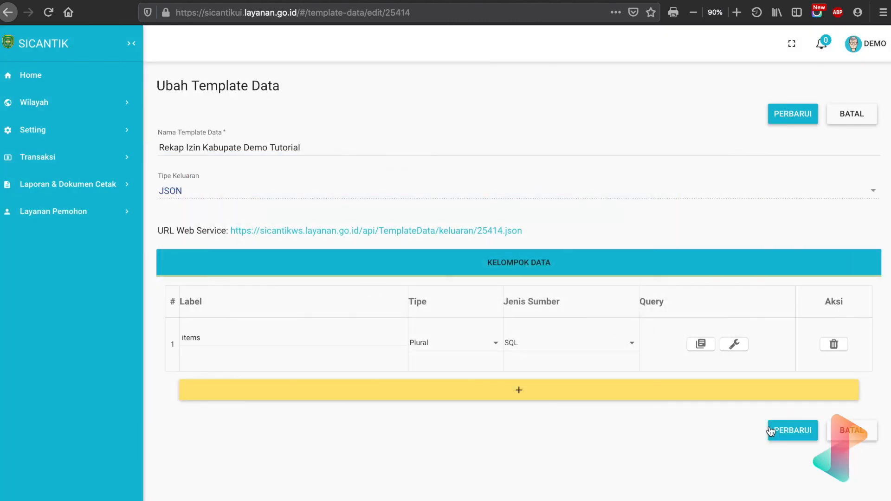
Save the edited template data, then add a Rekap Jenis Izin element mapped to Label 6
click(784, 429)
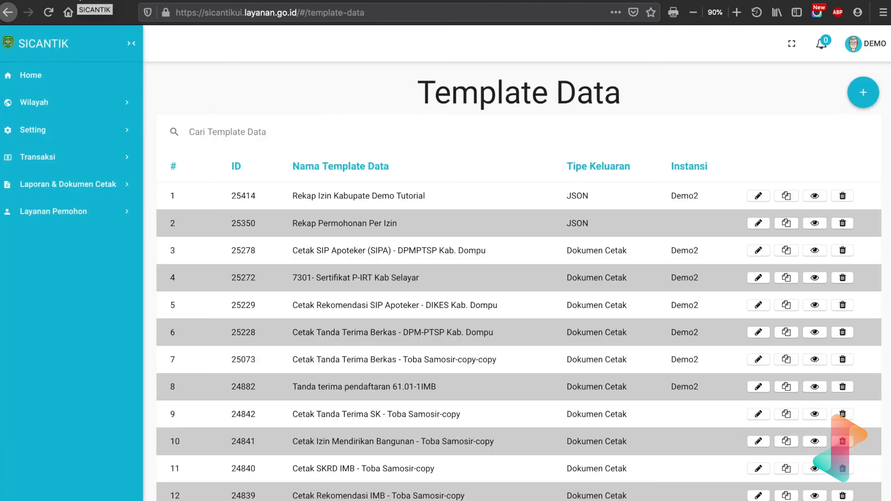
click(78, 0)
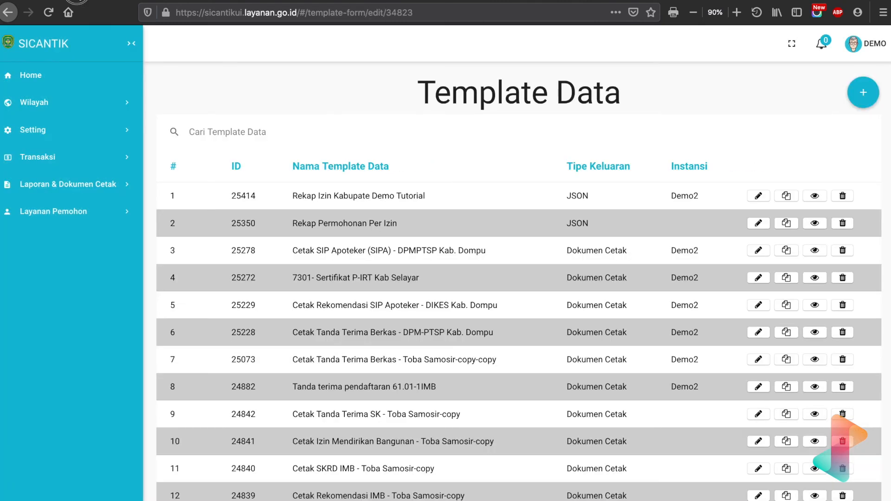
scroll(749, 423, down, 3)
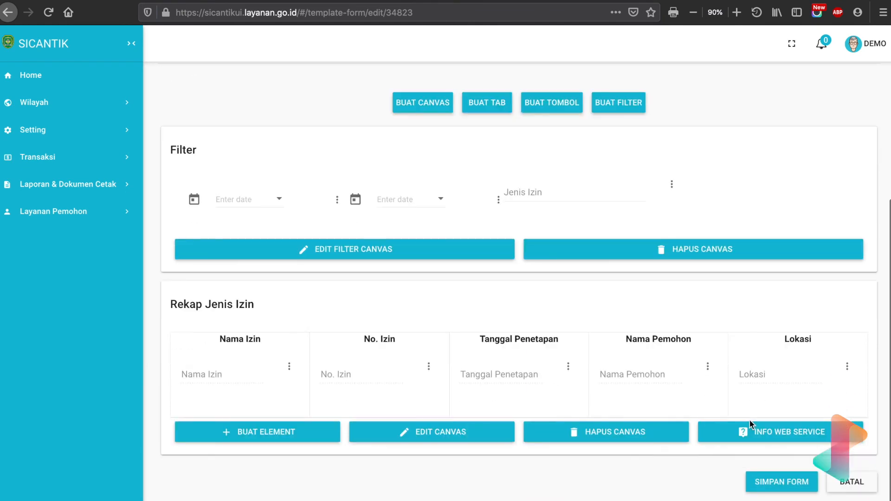
click(317, 446)
click(466, 194)
text(label)
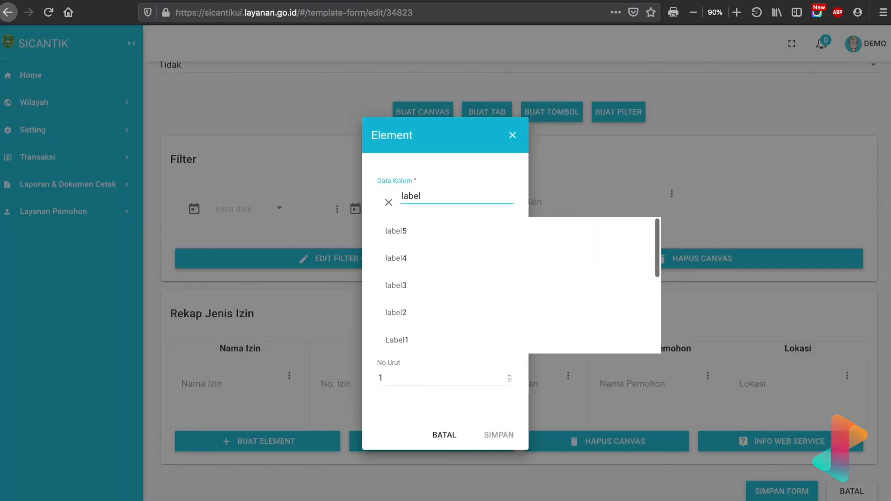
scroll(427, 284, down, 5)
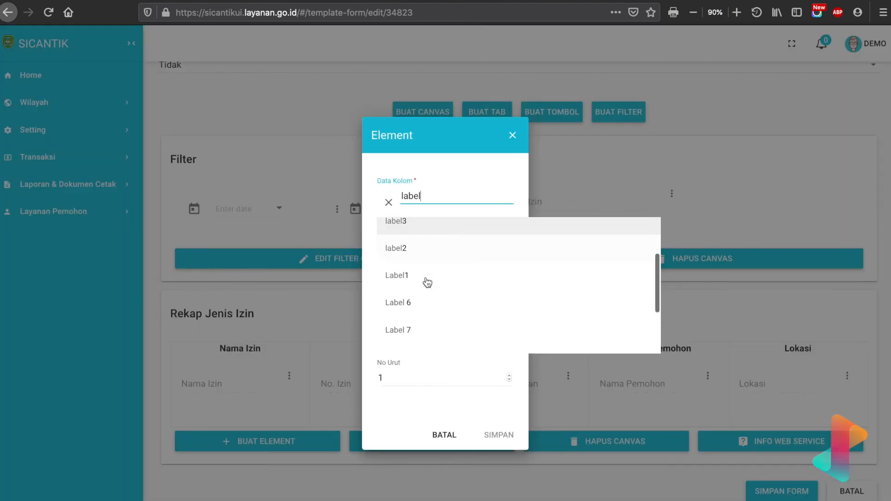
click(410, 241)
Name the element Status, set Tipe to Label and Wajib to Ya, keep No Urut 1, and save
click(399, 250)
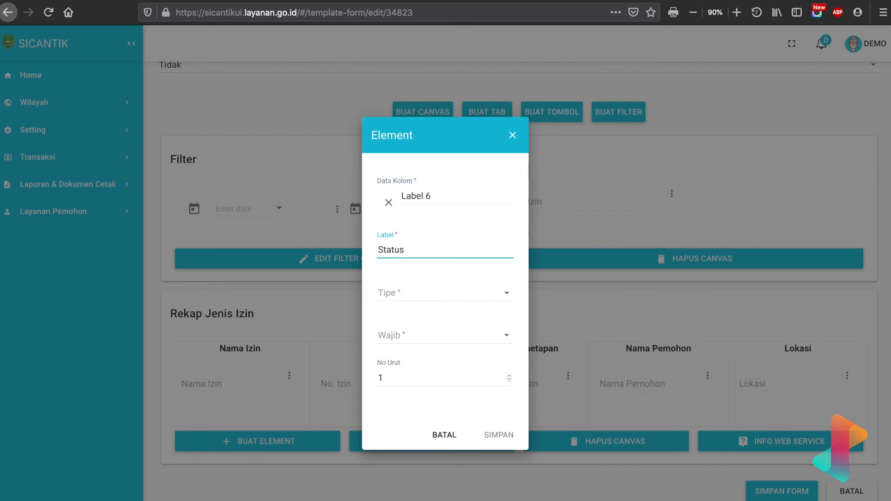
click(413, 296)
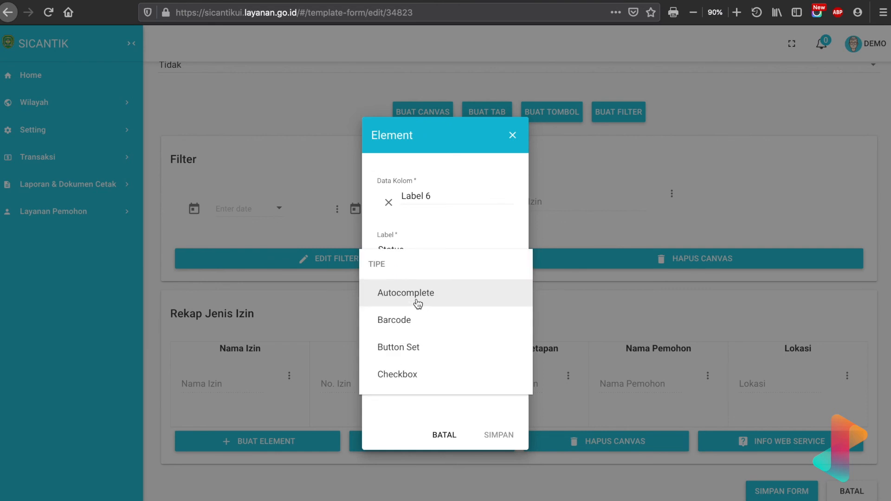
scroll(418, 303, down, 3)
click(413, 378)
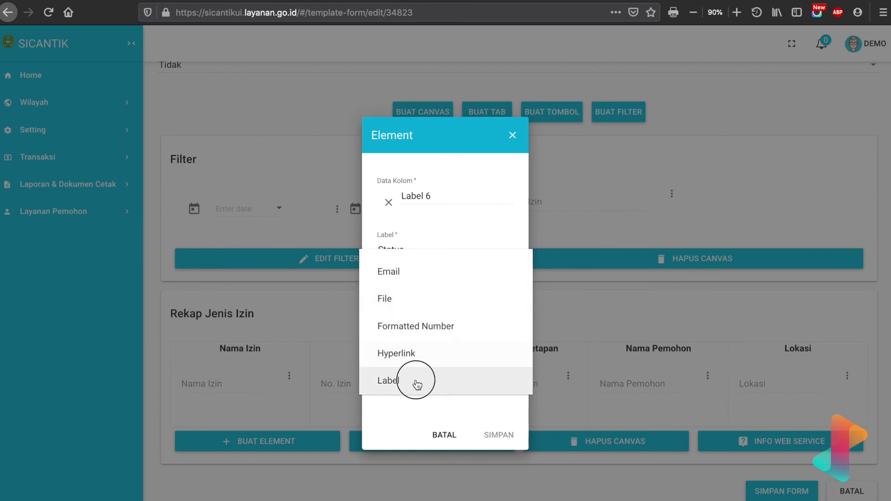
click(405, 334)
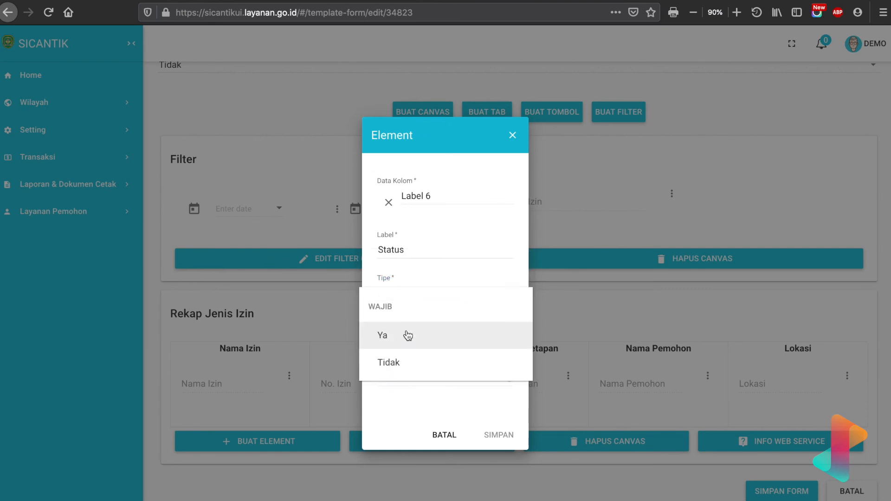
click(406, 334)
click(397, 382)
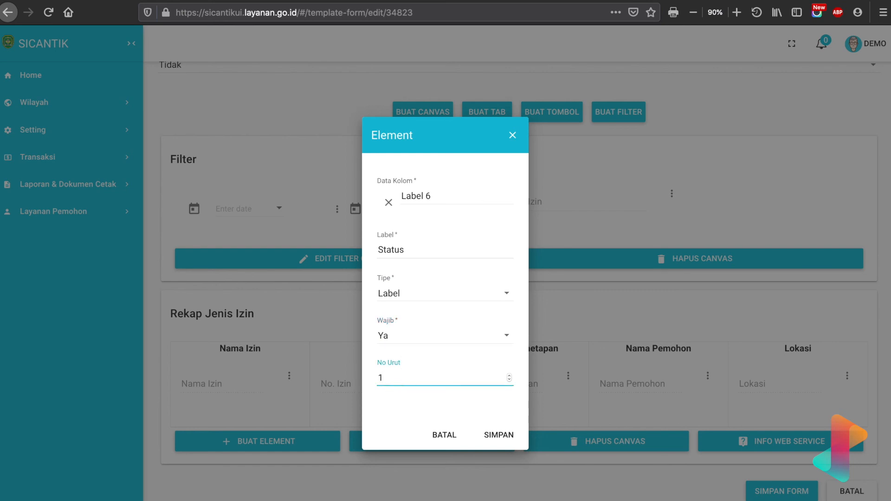
click(502, 435)
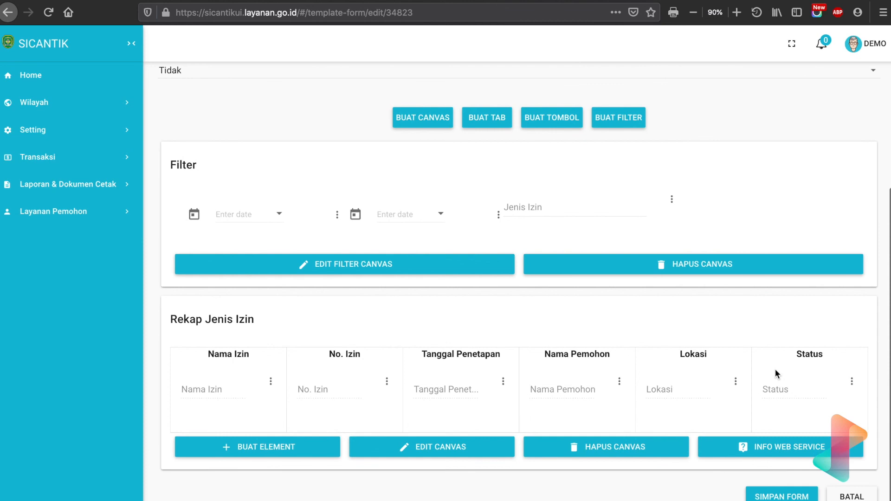
Scroll to the bottom of the template and press SIMPAN FORM
scroll(747, 448, down, 1)
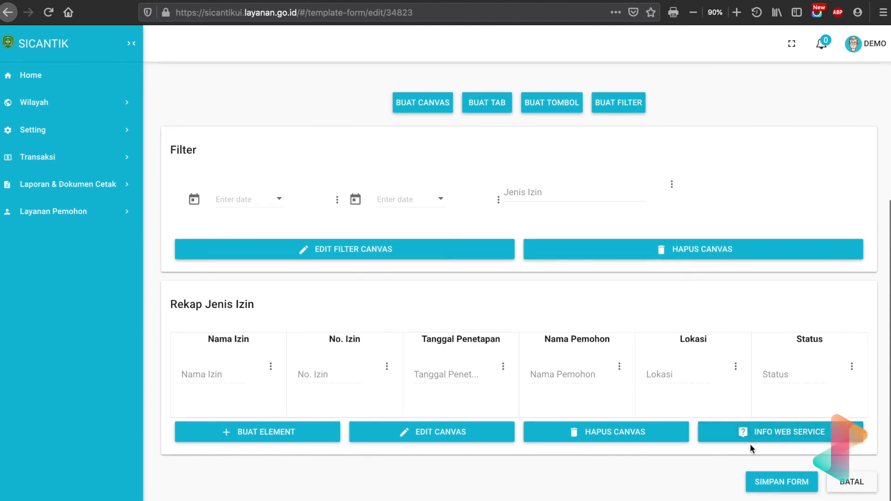
click(761, 484)
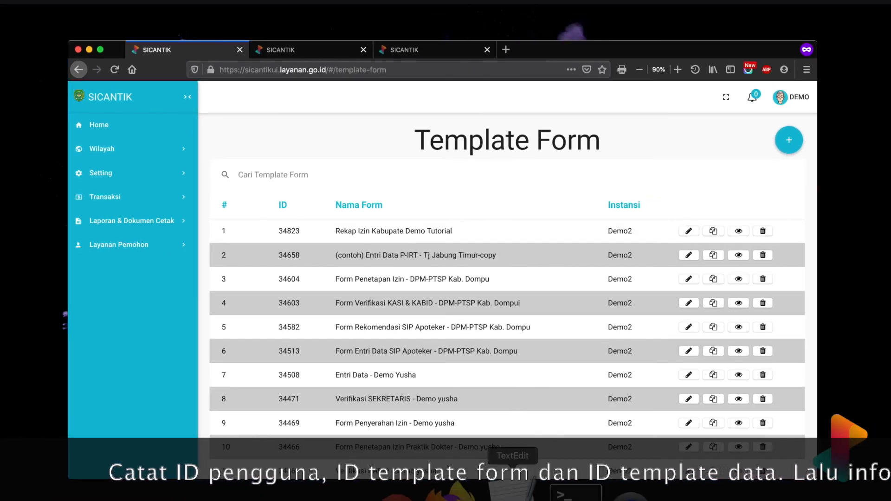
Clear the TextEdit notes and write '1. id pengguna :' as the first item
click(517, 475)
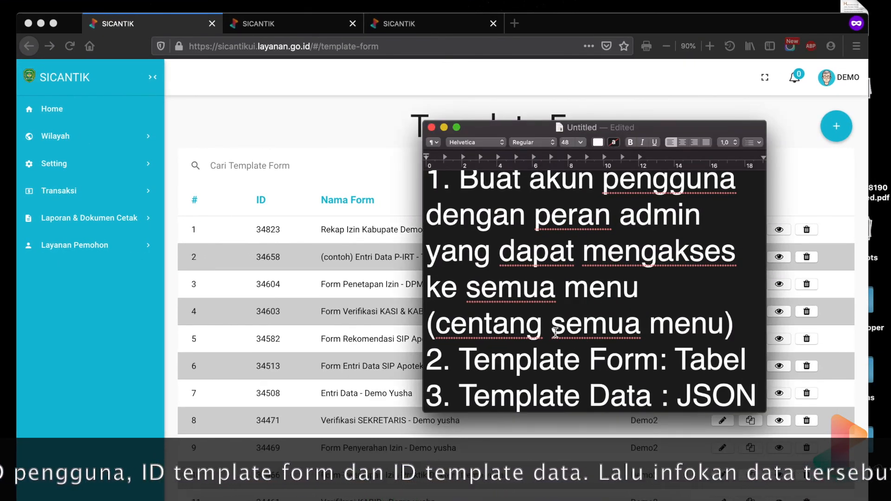
click(592, 352)
key(super+a)
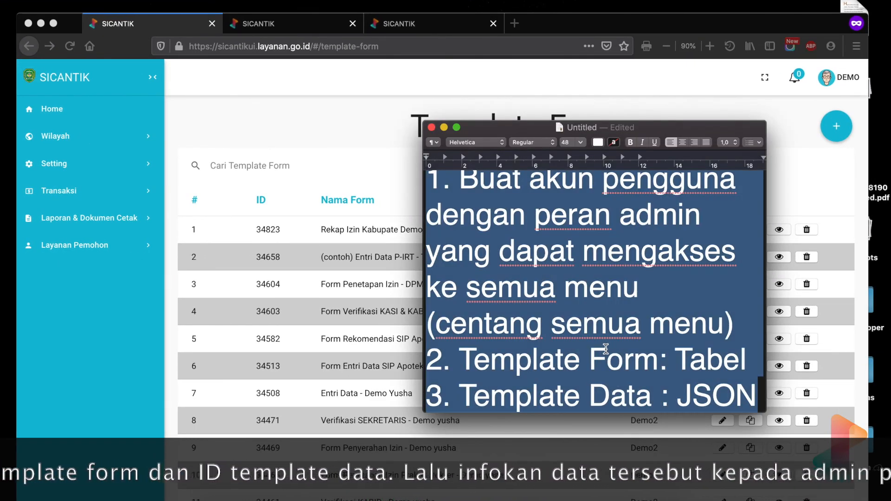
key(BackSpace)
text(1.)
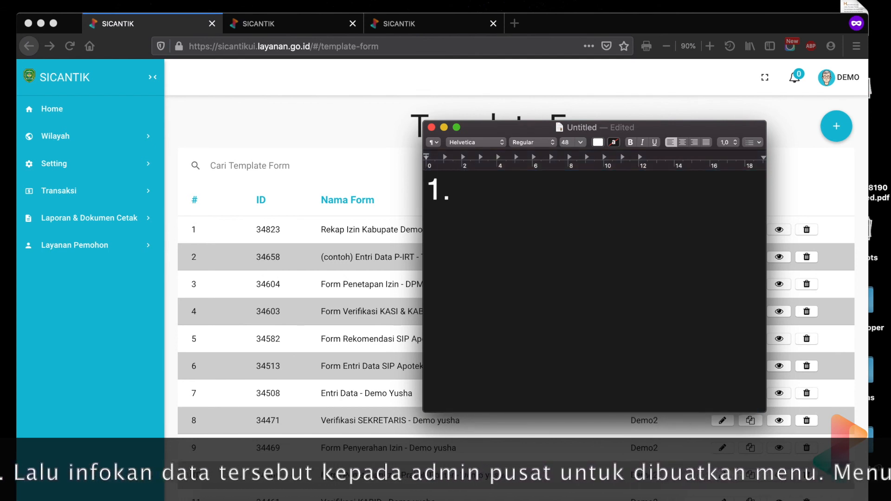
text( use)
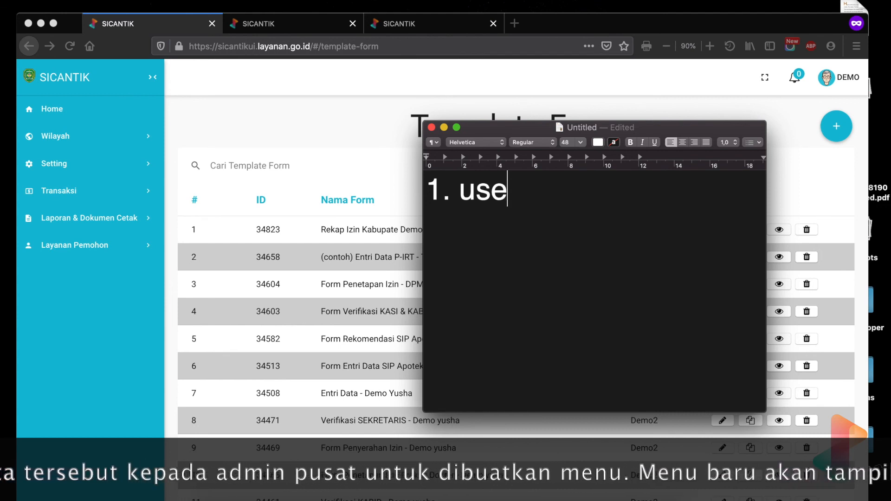
text(r id)
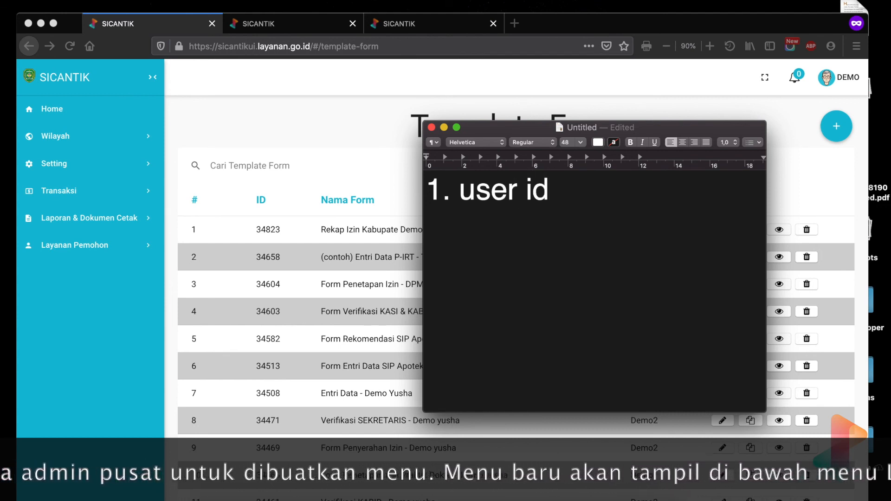
double_click(510, 200)
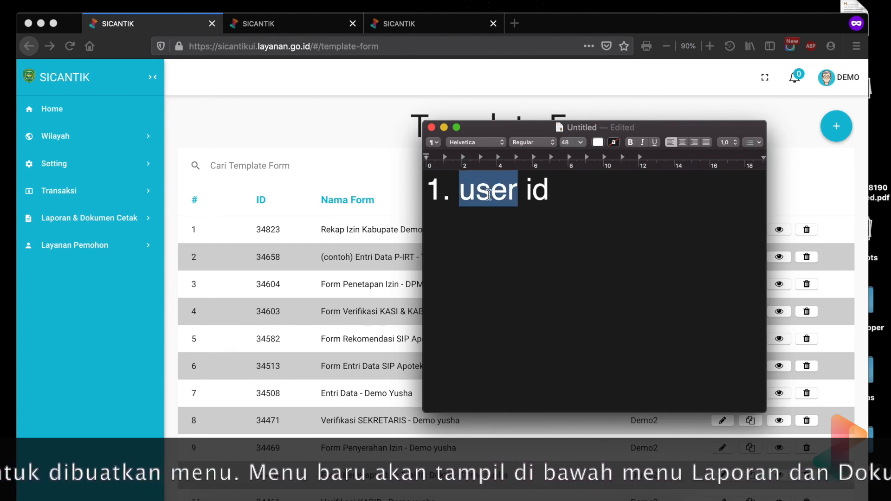
shift+click(550, 194)
text(u)
key(BackSpace)
text(id pengguna :)
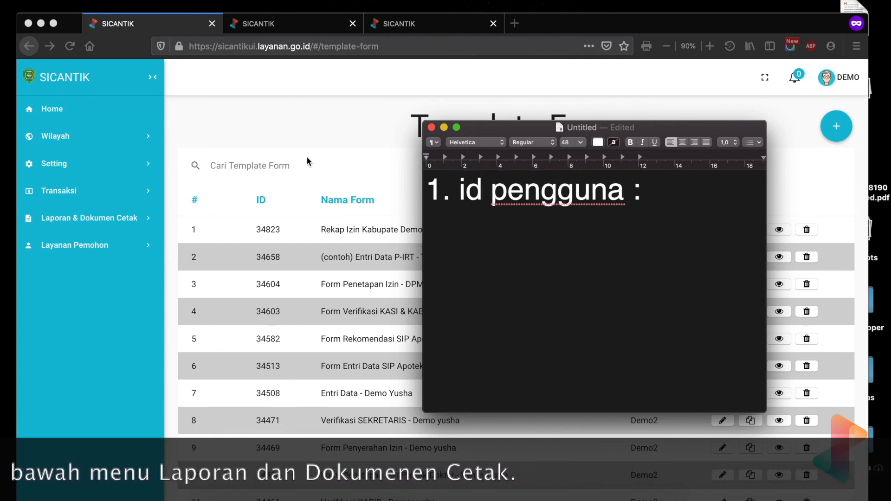
click(285, 147)
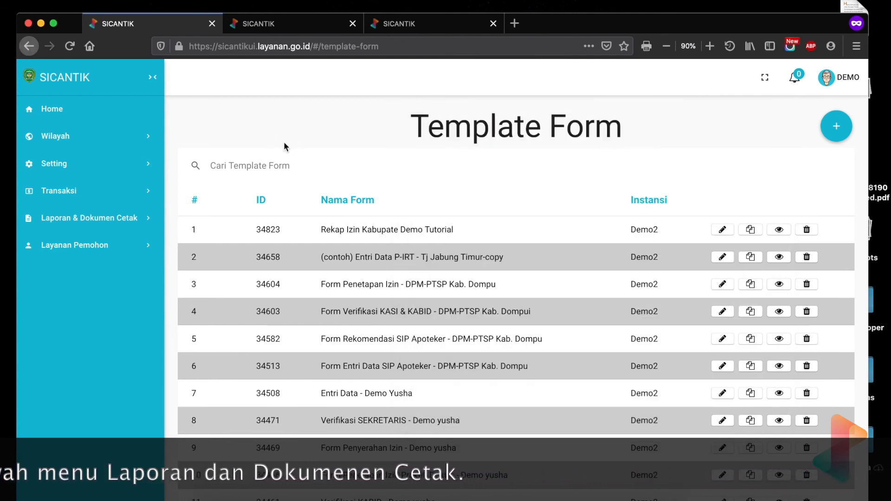
Go to Setting > Authorisasi > Pengguna, view the first user, and select its ID in the URL
click(110, 167)
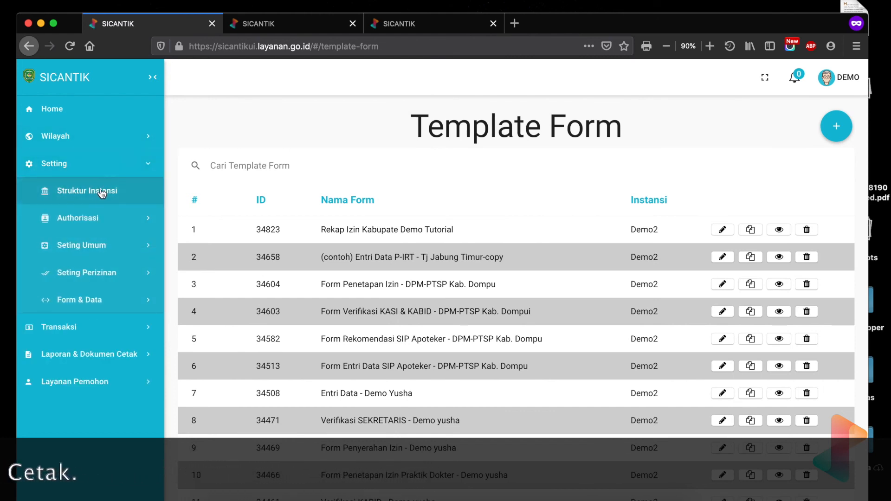
click(110, 228)
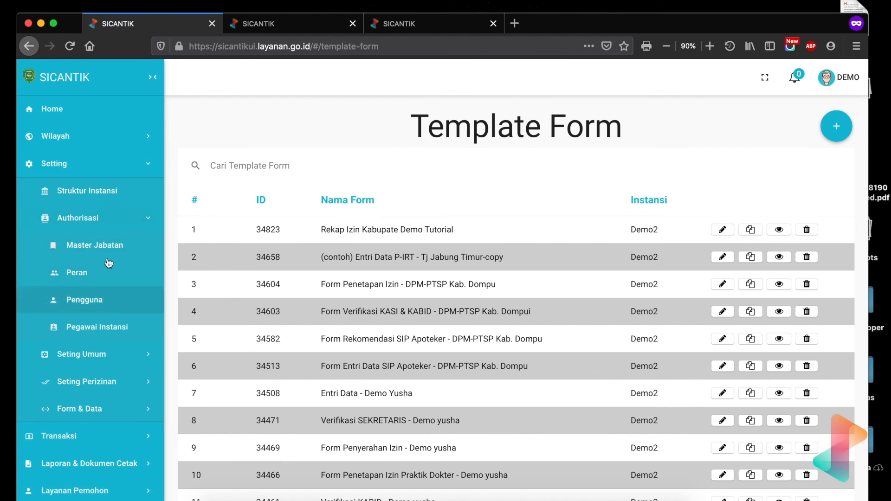
click(93, 304)
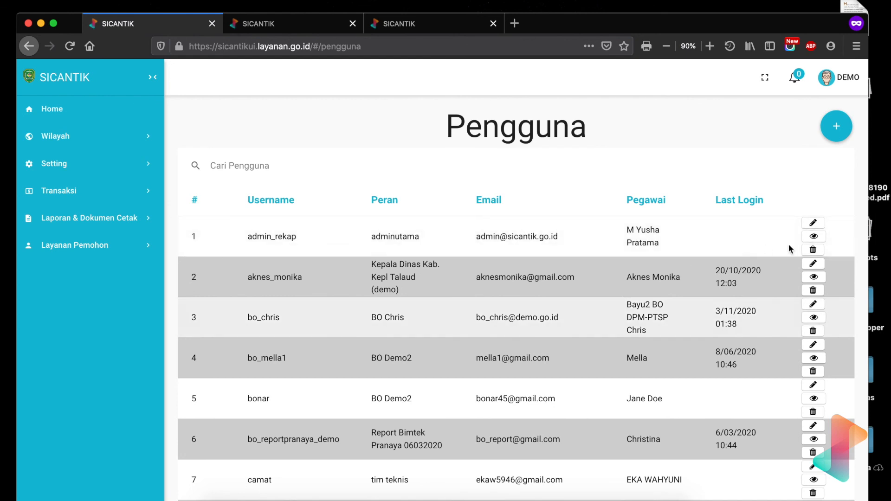
click(818, 239)
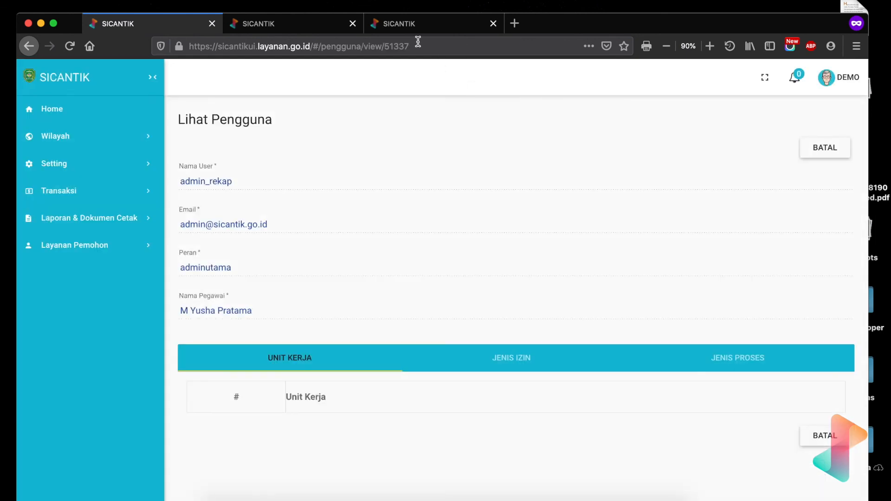
drag(385, 47, 412, 46)
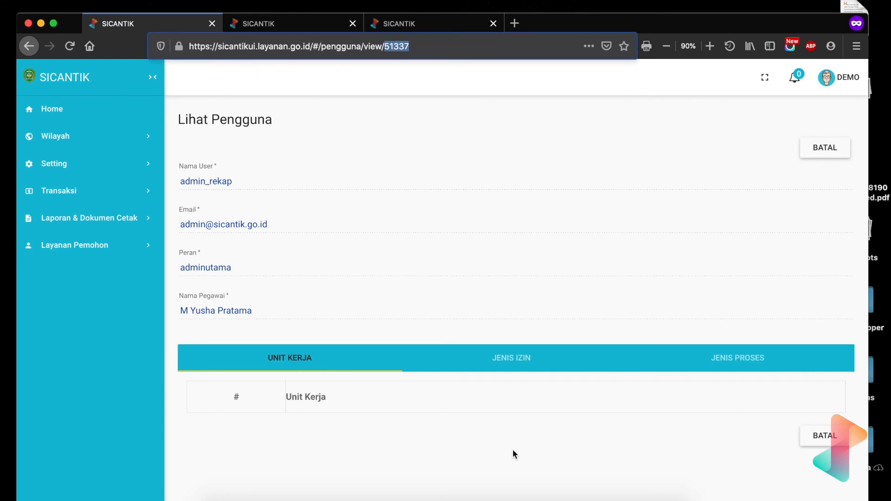
Enter the user's ID in the notes and add line '2. id template form :'
click(527, 488)
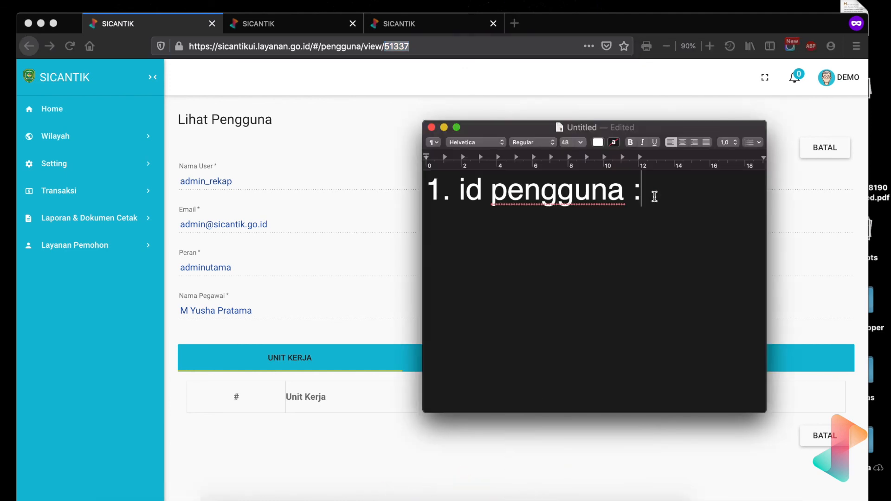
text(51337)
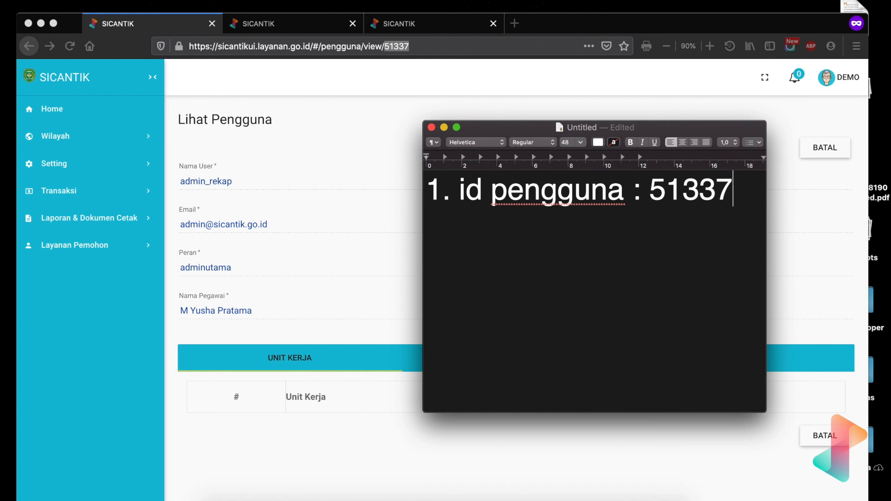
key(Return)
text(2. id )
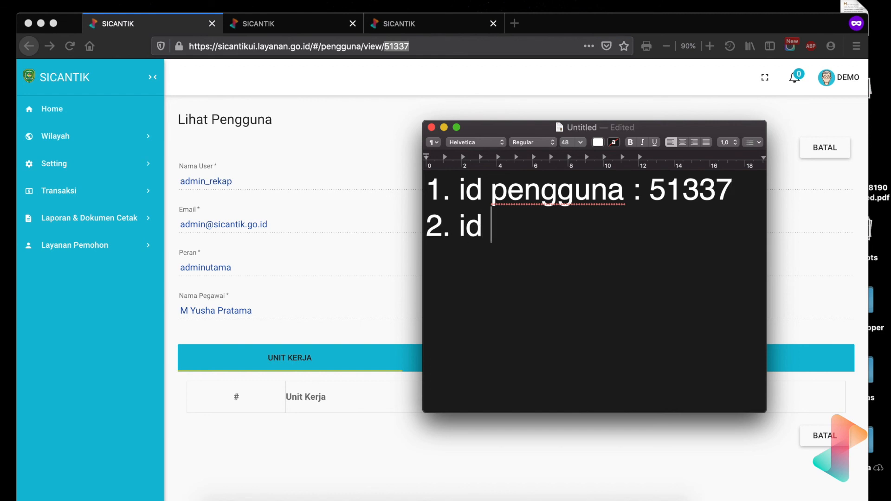
text(template fo)
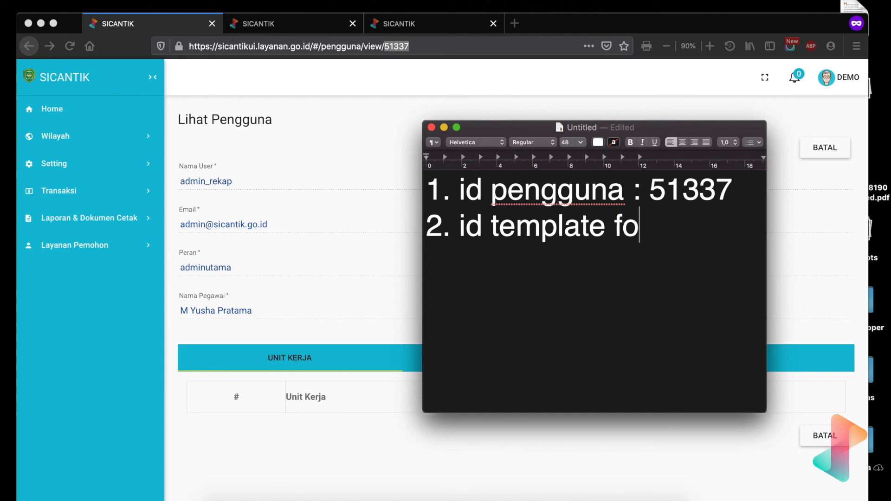
text(mr)
key(BackSpace)
key(BackSpace)
text(rm :)
click(235, 98)
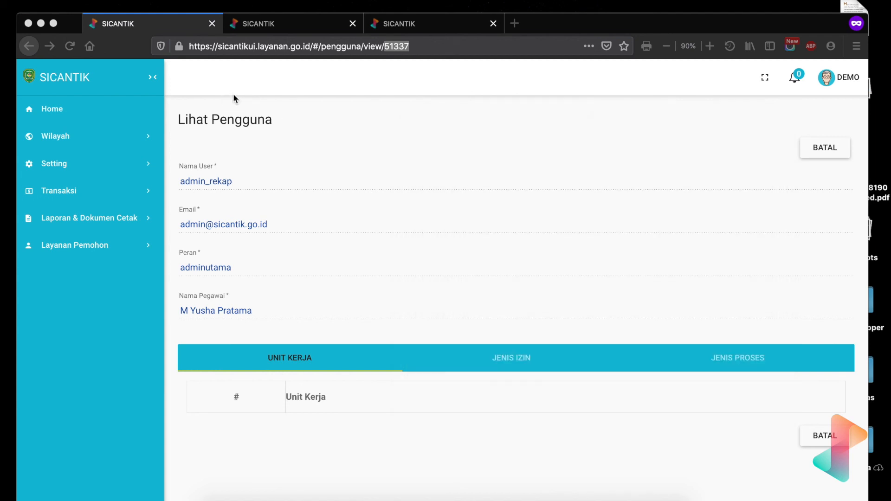
Open Setting > Form & Data > Template Form and preview Rekap Izin Kabupate Demo Tutorial
click(123, 159)
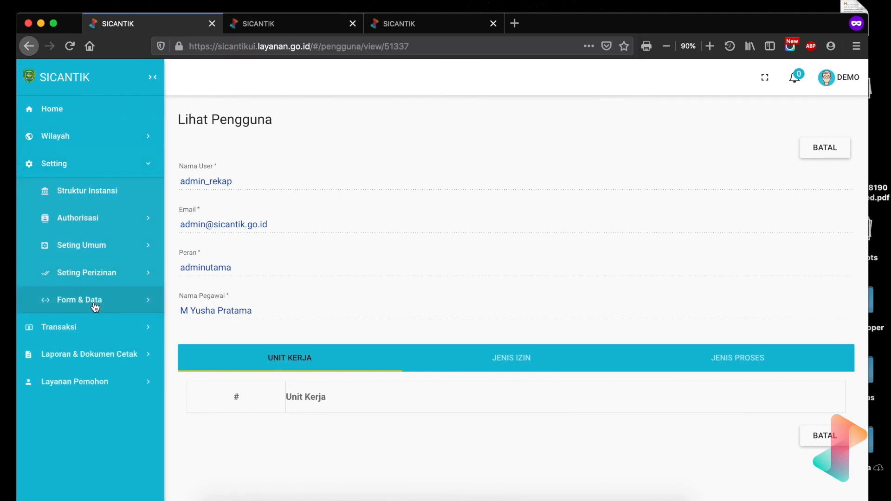
click(95, 306)
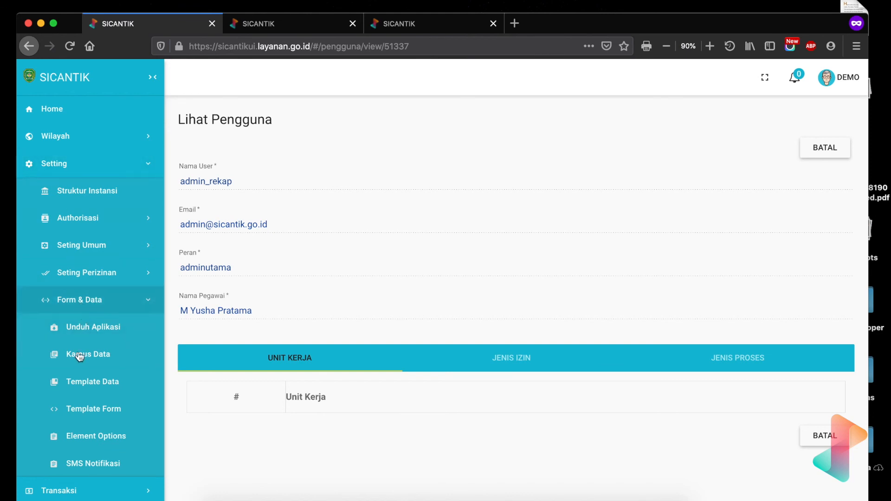
click(88, 417)
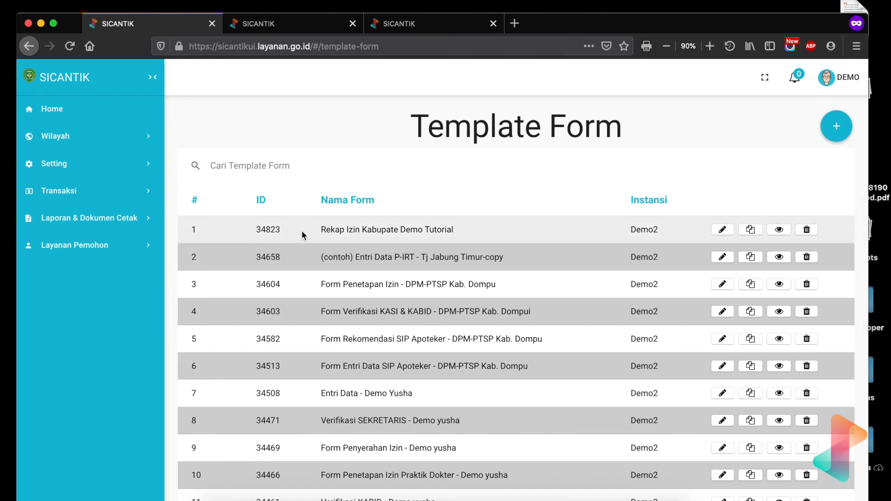
click(785, 235)
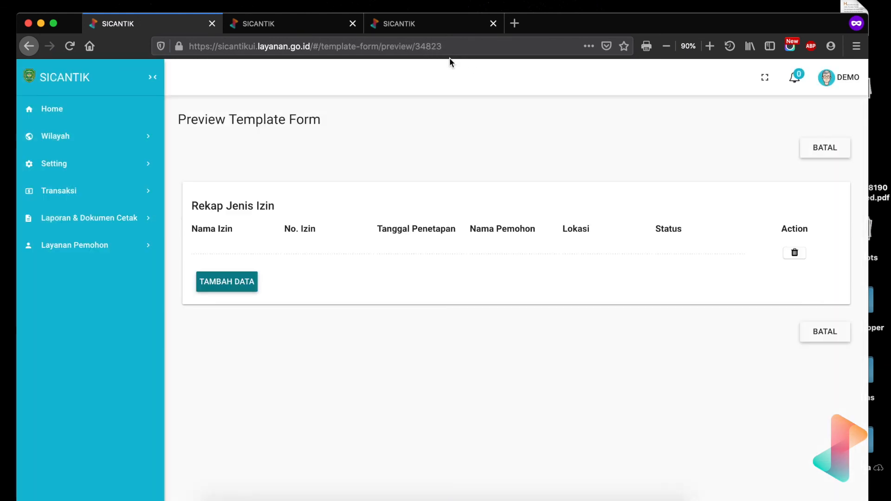
Record 34823 in the notes, add line '3. id template data :', and open Template Data
click(533, 482)
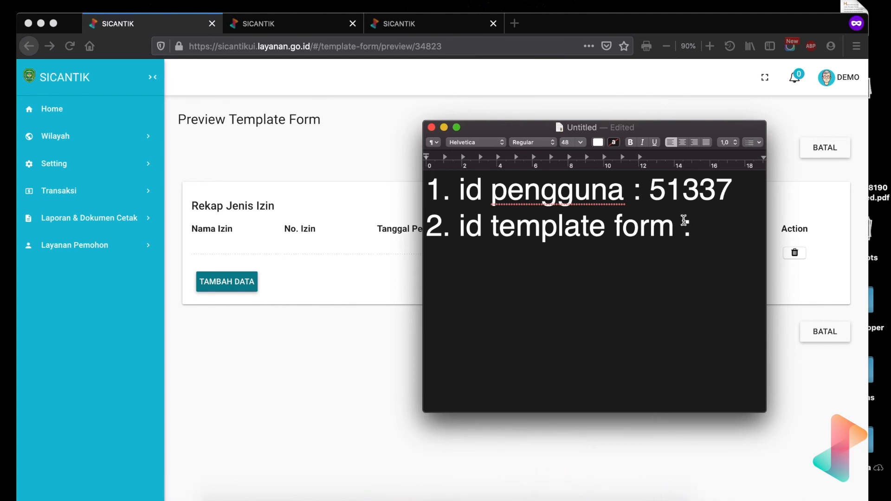
text(34)
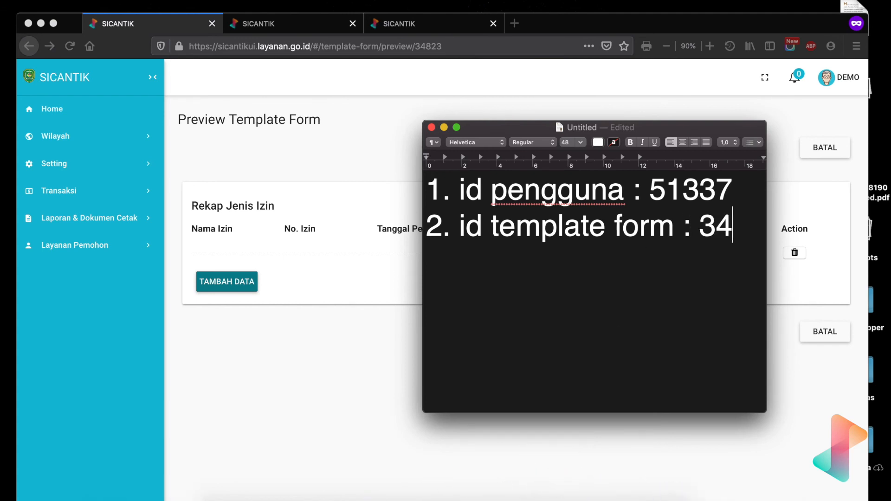
text(823)
key(Return)
text(3.)
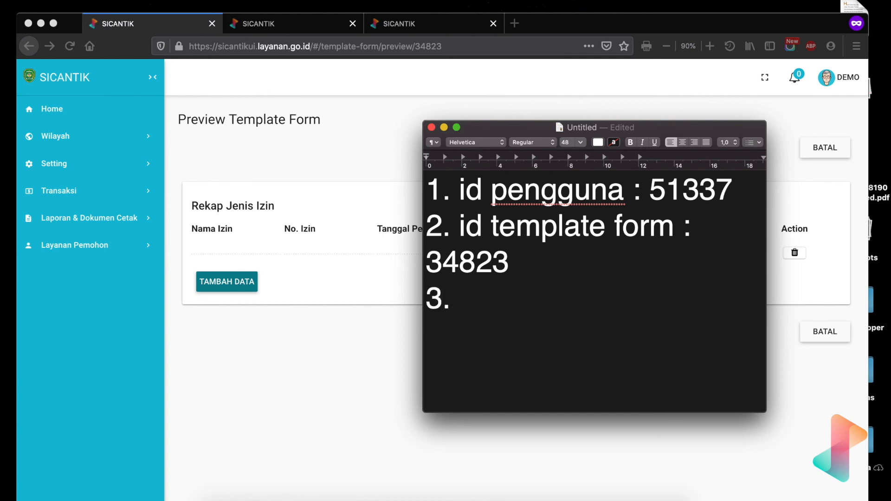
text( id template d)
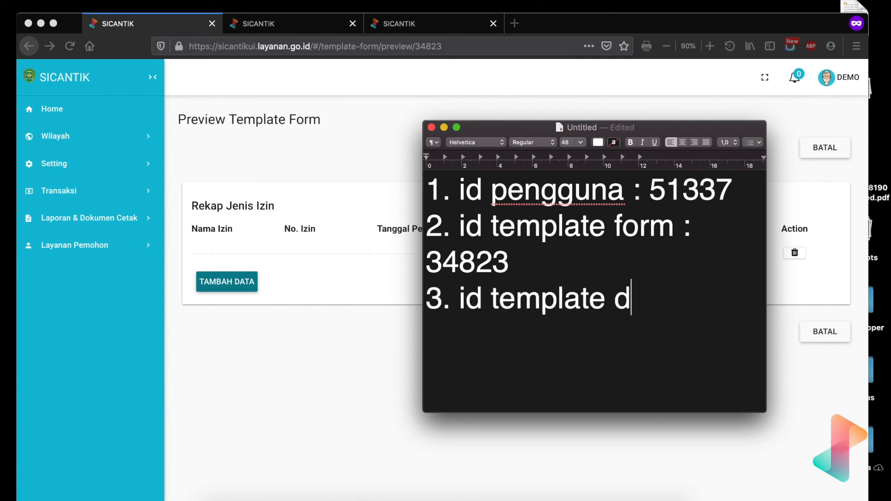
text(ata :)
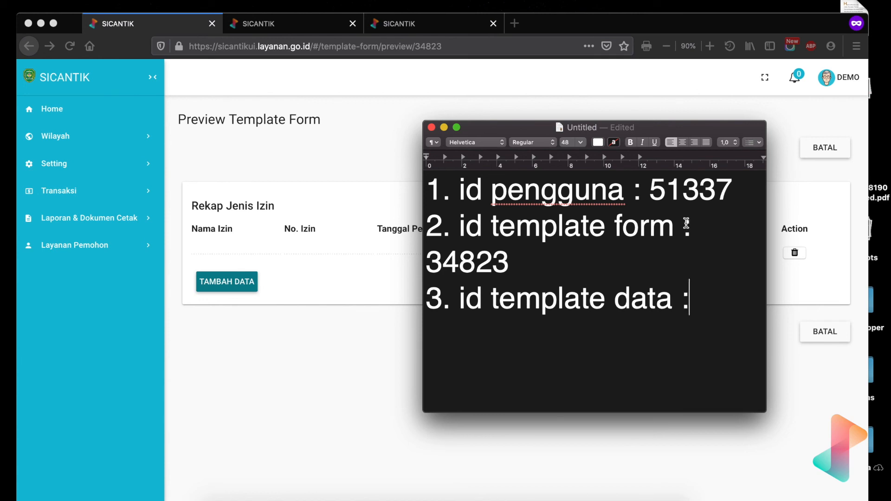
click(313, 26)
click(313, 27)
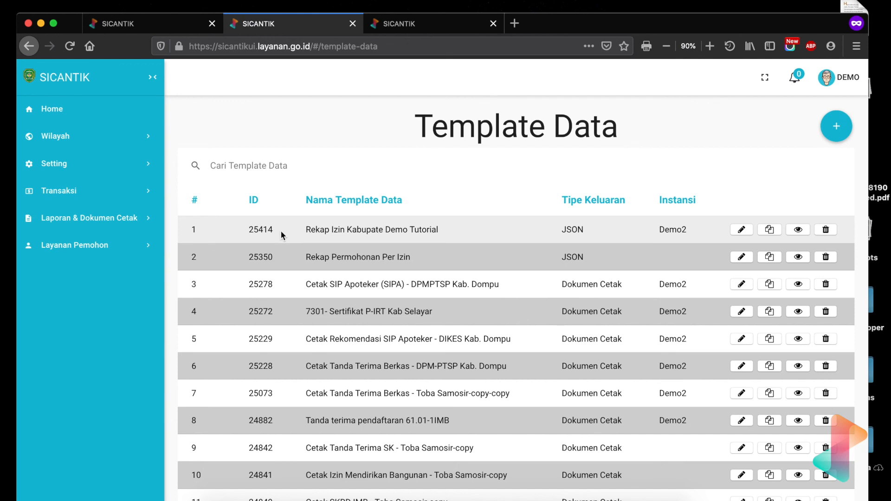
Record 25414 in the notes and view that template data's details
click(537, 478)
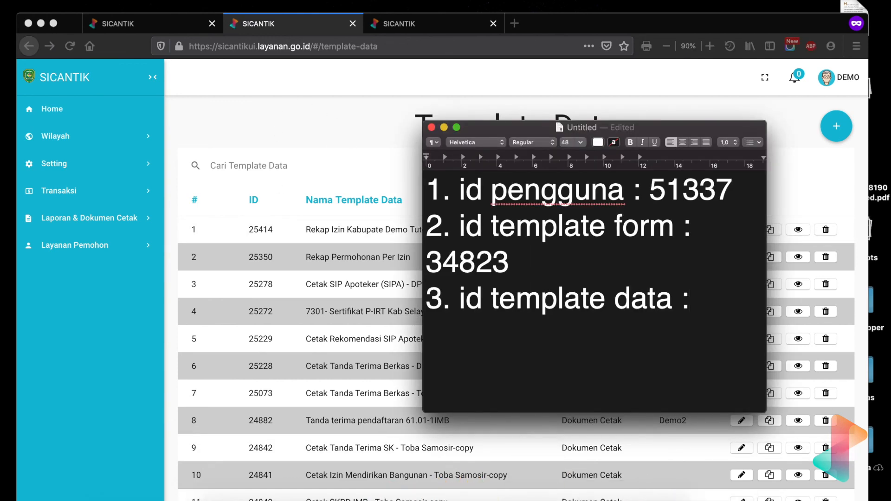
text(25414)
click(812, 187)
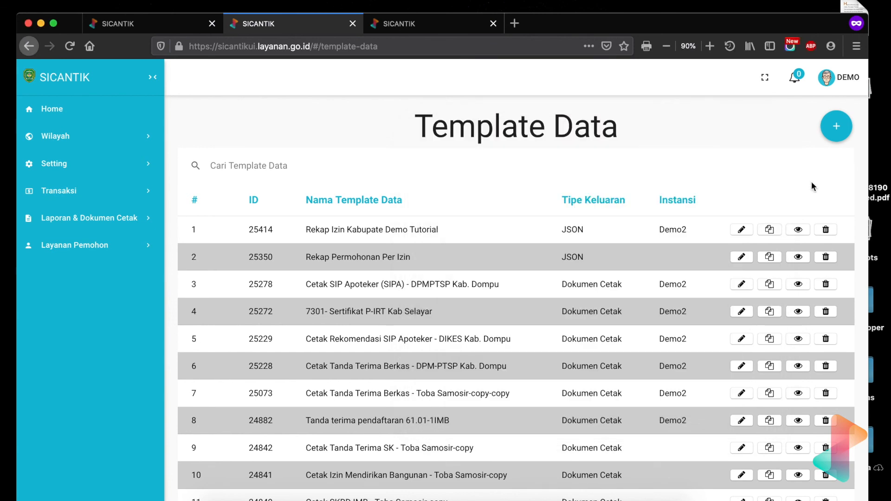
click(798, 229)
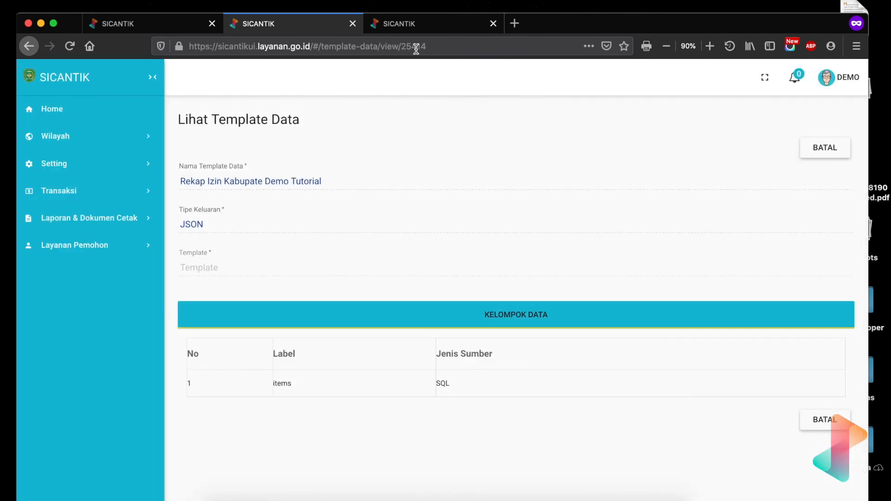
Review the three recorded IDs in the notes, then return to the browser
mouse_move(530, 499)
click(530, 487)
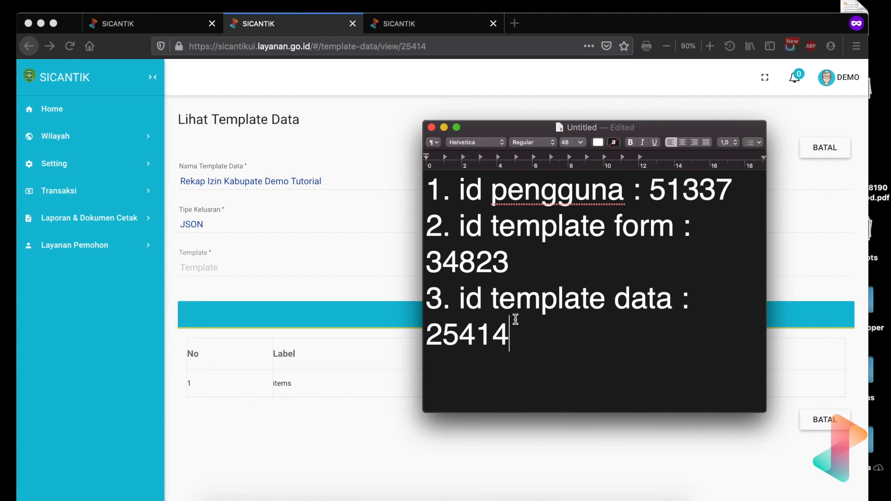
drag(515, 334, 427, 190)
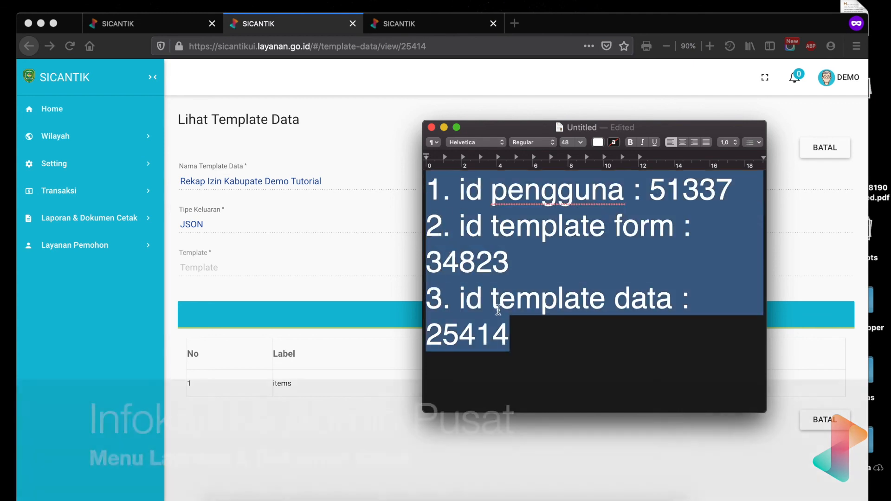
click(519, 343)
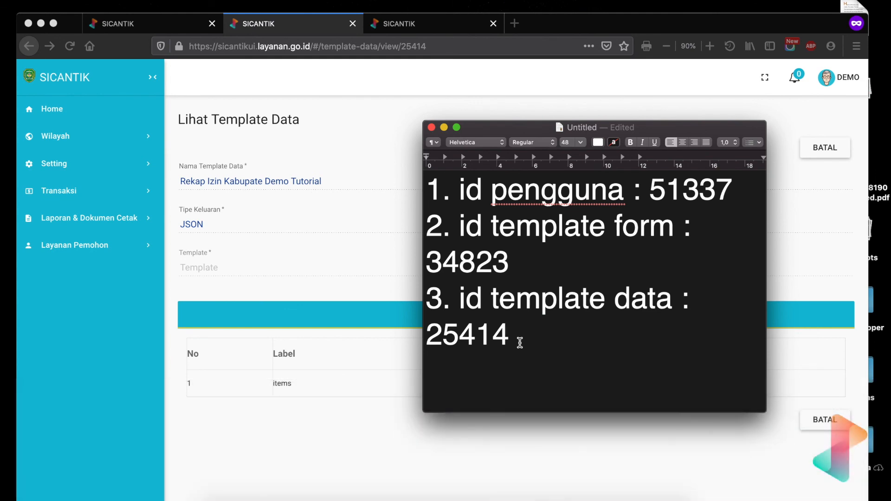
key(super+Tab)
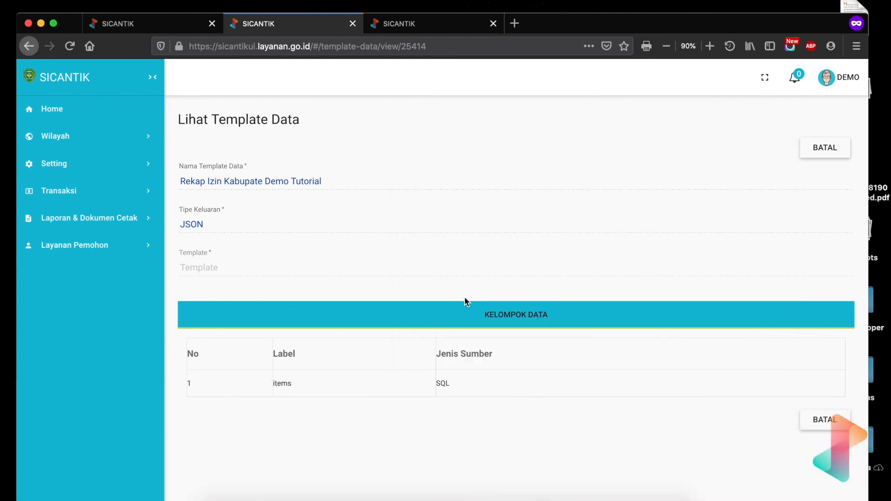
Check the user, template form and template data IDs in TextEdit, then log out of DEMO
click(131, 223)
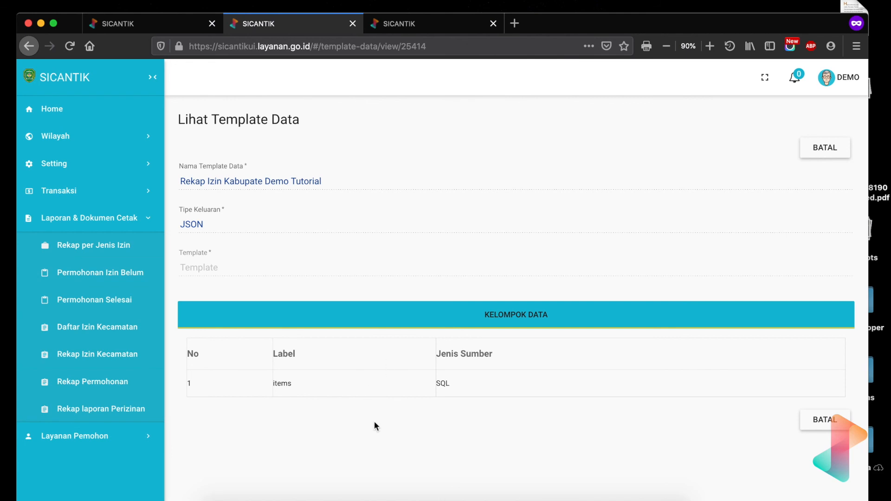
click(532, 483)
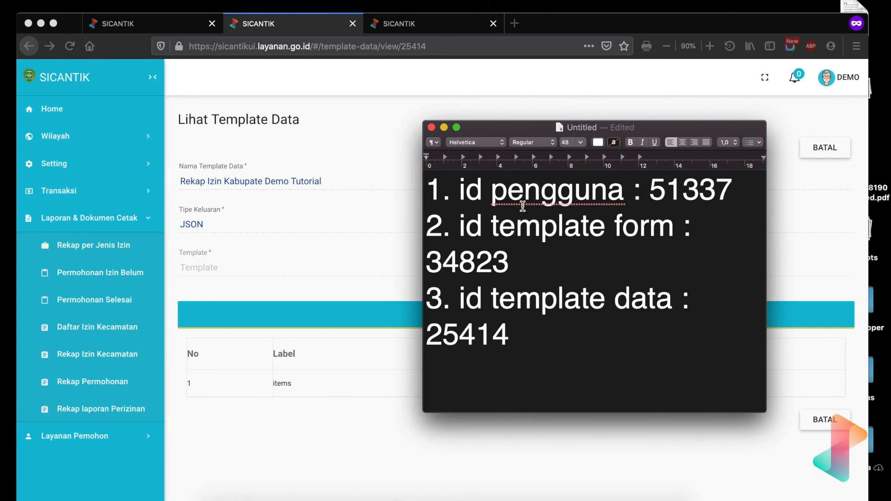
click(824, 122)
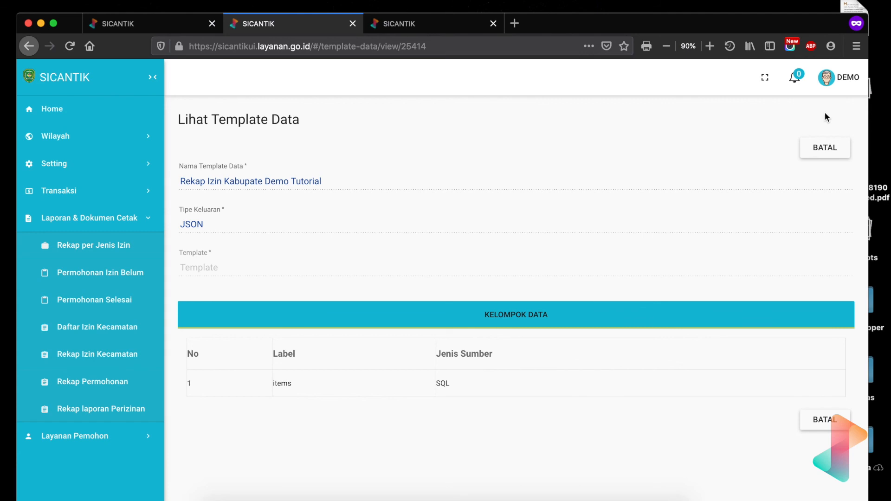
click(842, 78)
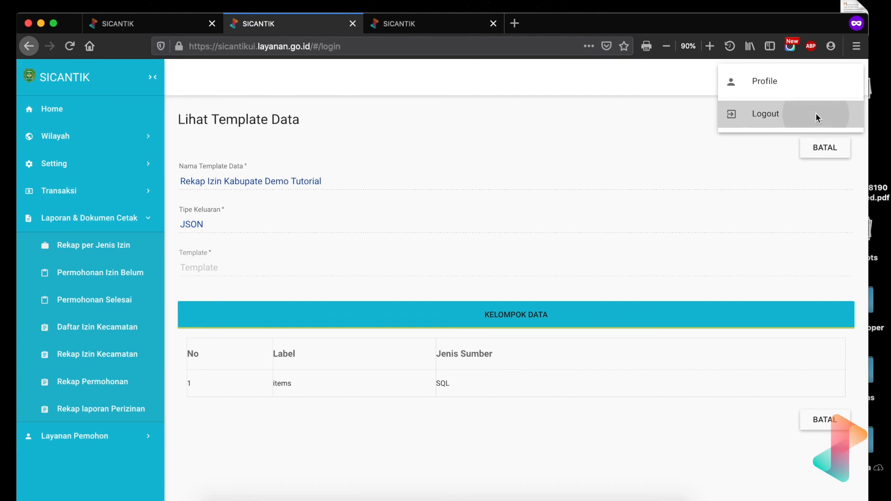
click(815, 119)
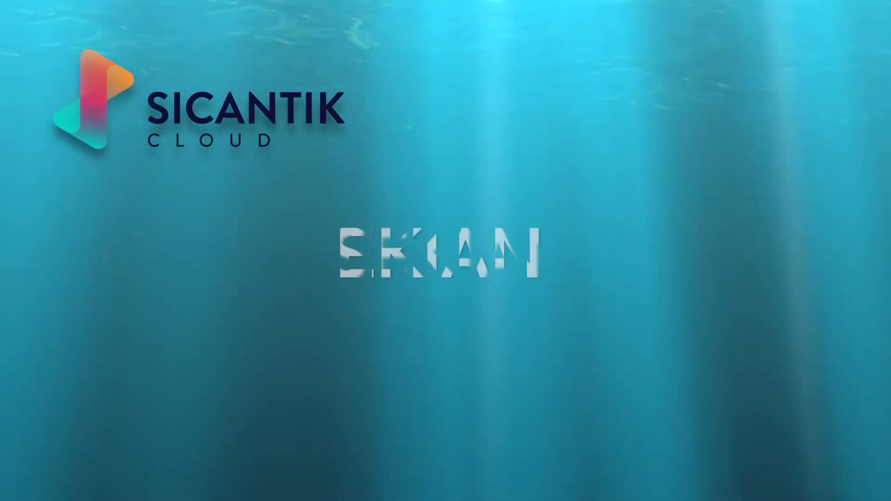